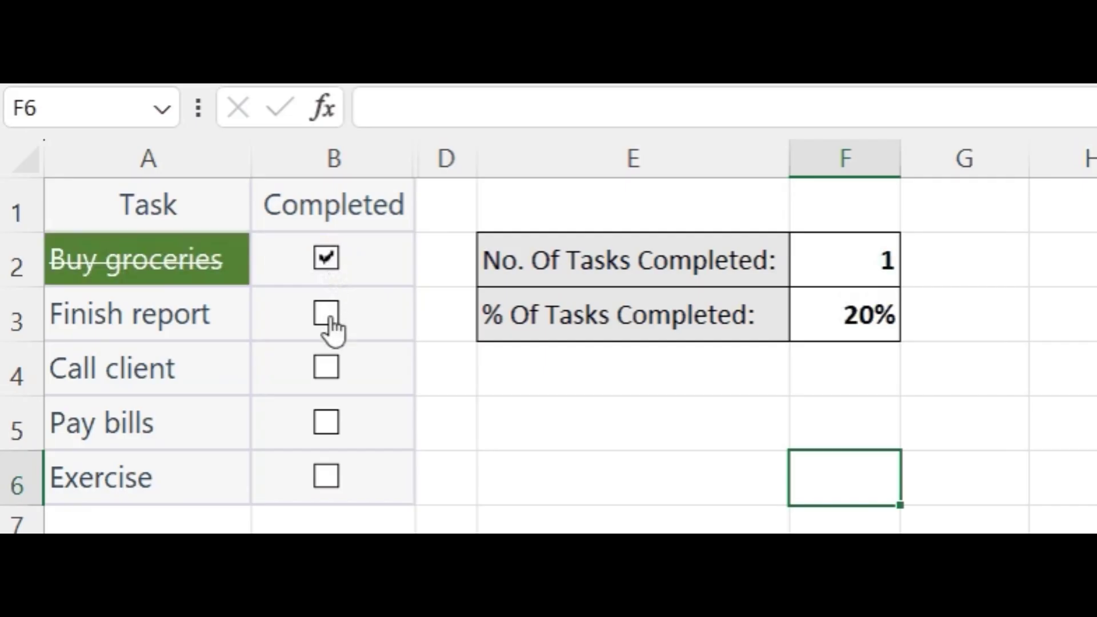
Tick Finish report, Call client and Buy groceries, then select the chore list B7:B18.
left_click(329, 320)
left_click(327, 370)
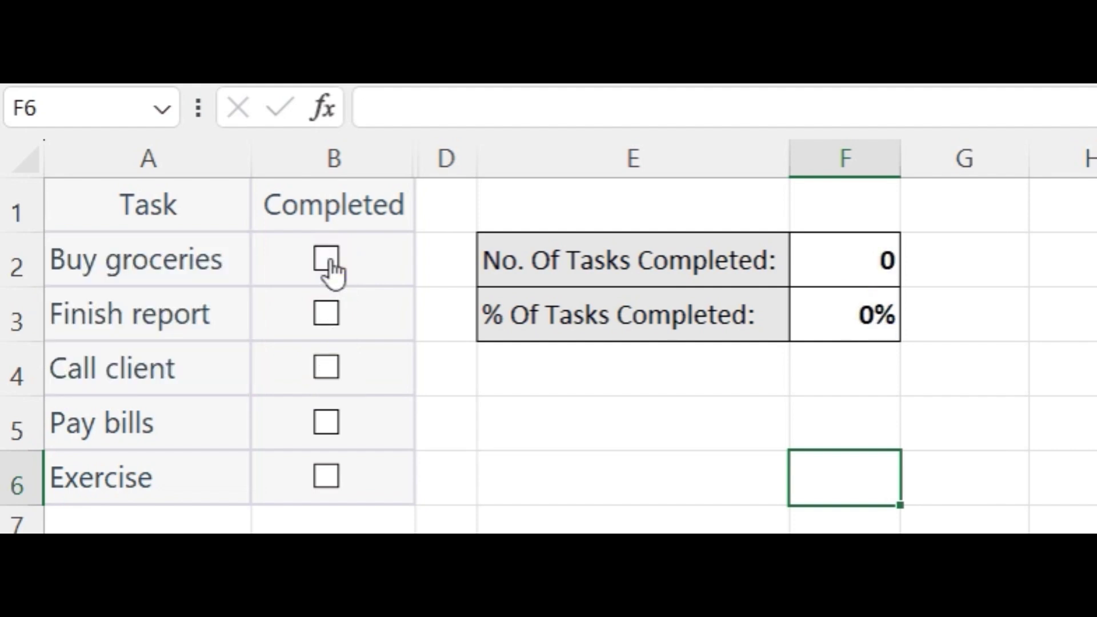
left_click(329, 264)
left_click(331, 323)
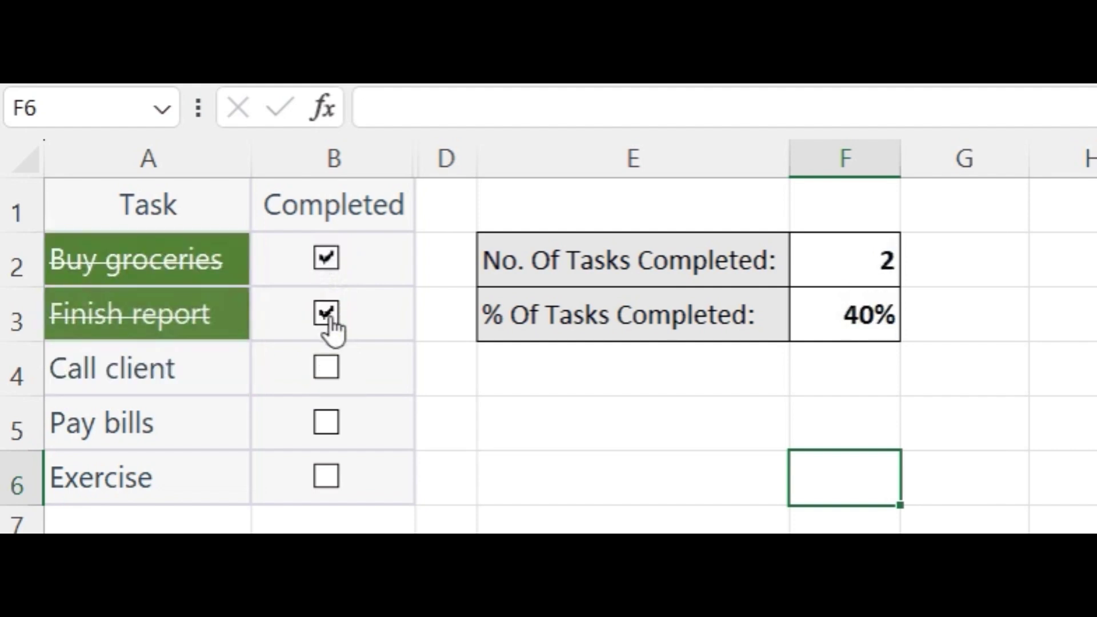
left_click(328, 372)
left_click_drag(112, 284, 149, 552)
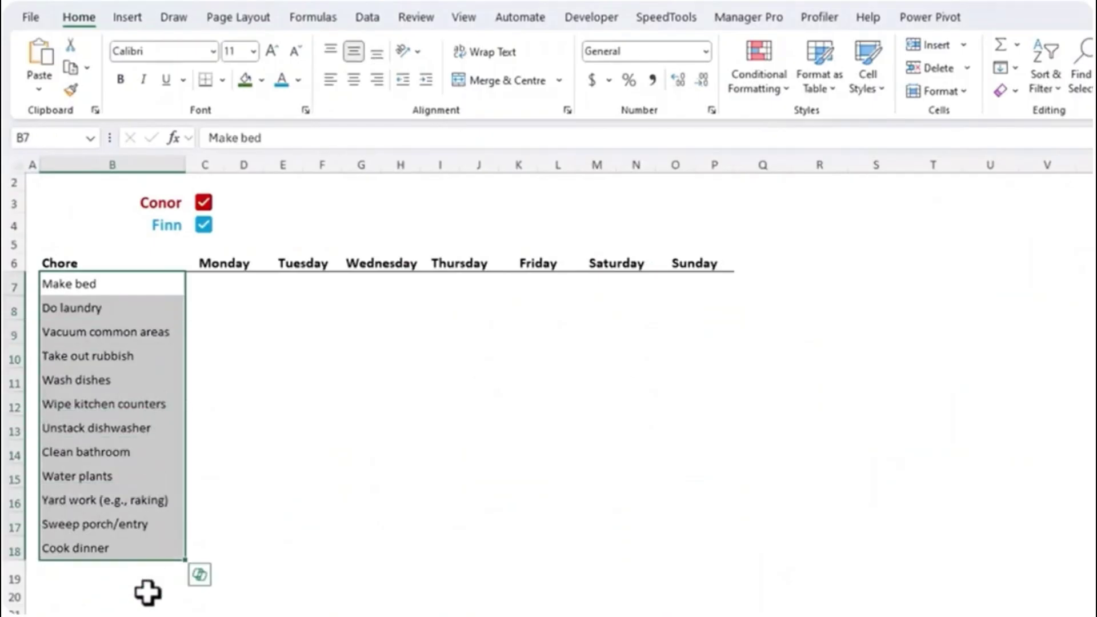
Insert checkboxes into C7:D18 so each of the twelve chores gets two Monday boxes.
left_click(122, 294)
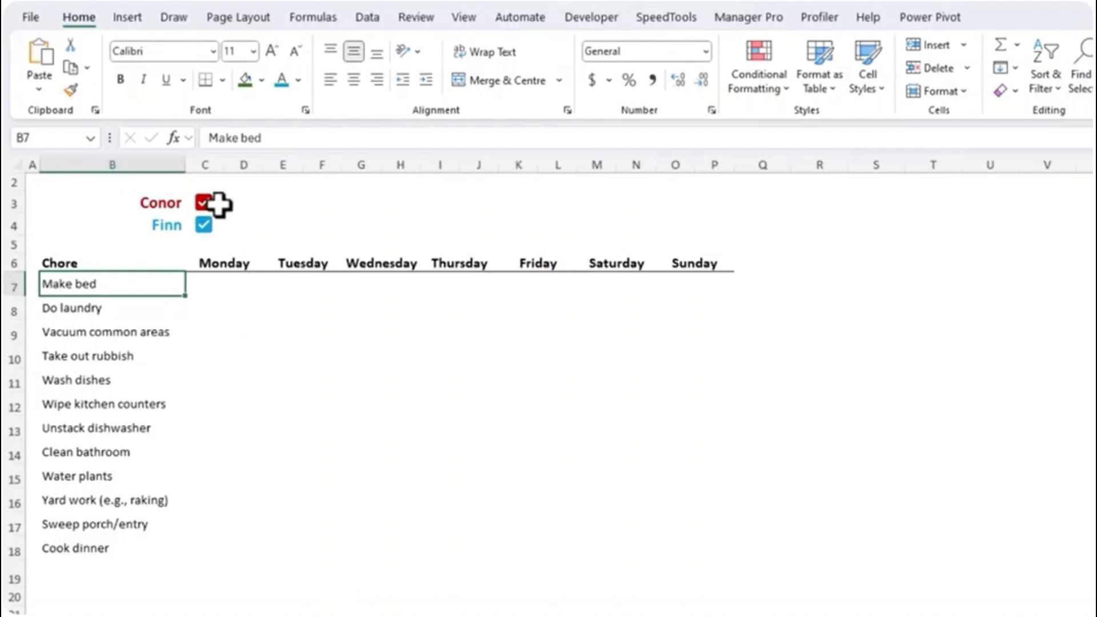
left_click_drag(215, 205, 222, 228)
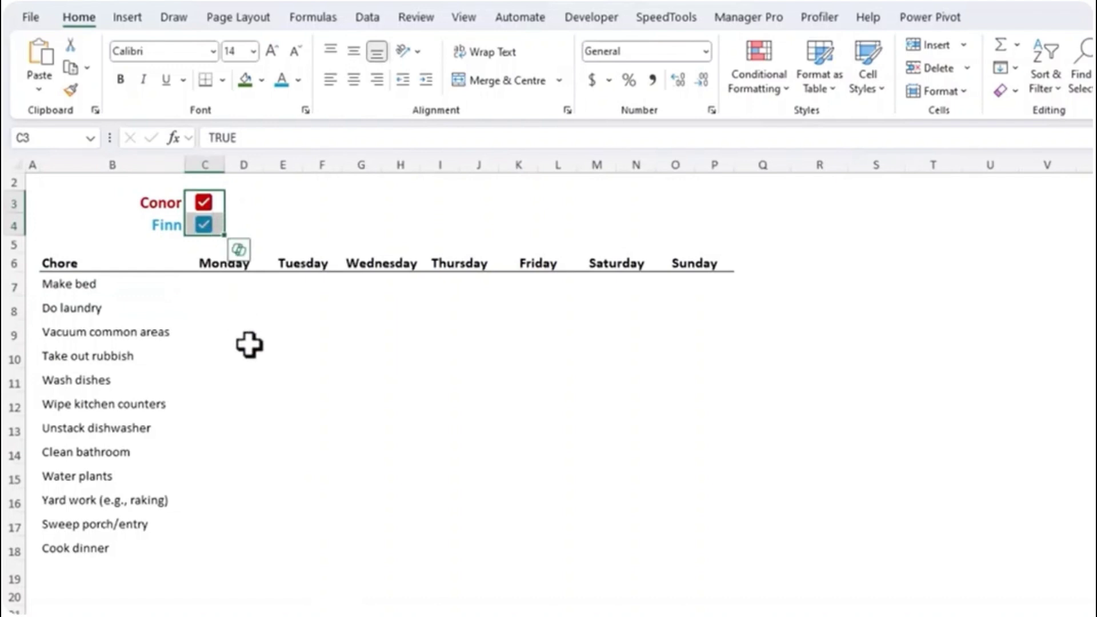
left_click_drag(198, 284, 236, 551)
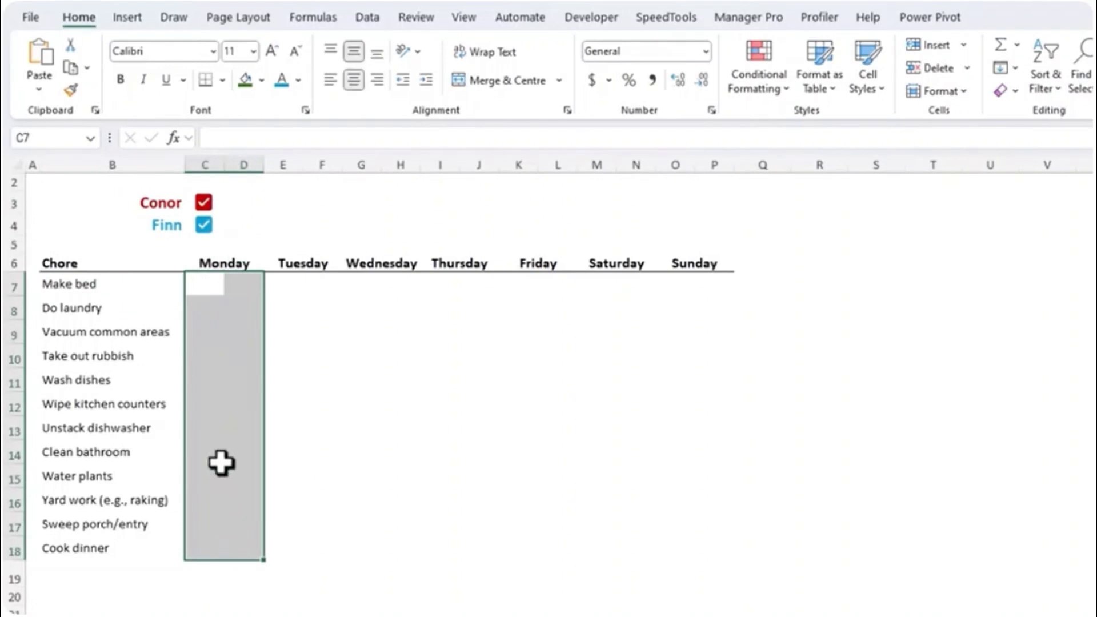
left_click(128, 18)
left_click(495, 75)
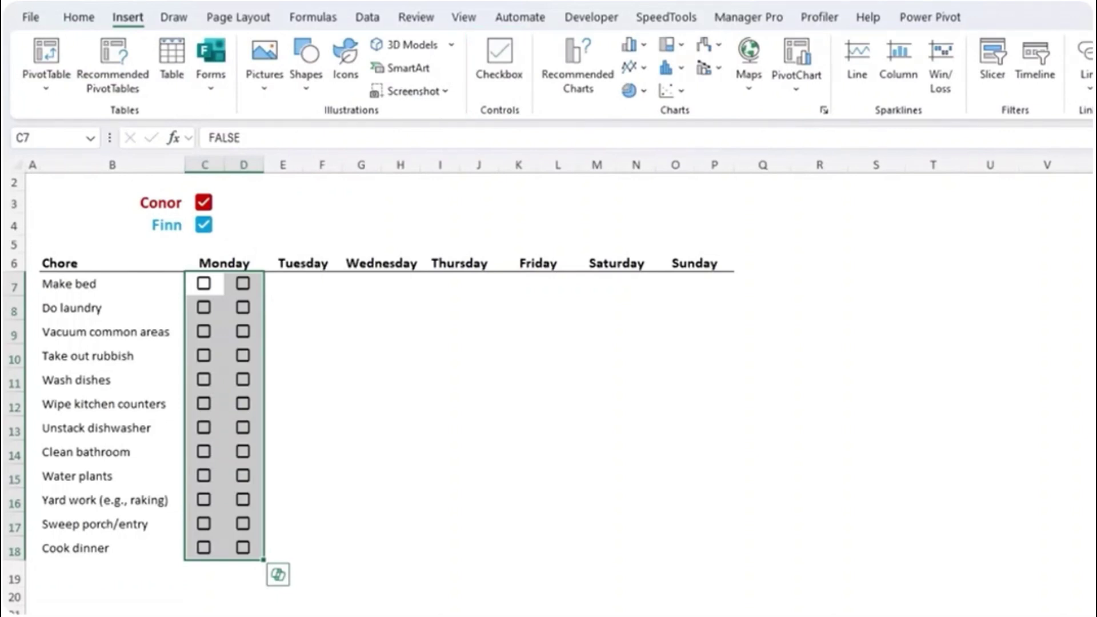
key("shift+Left")
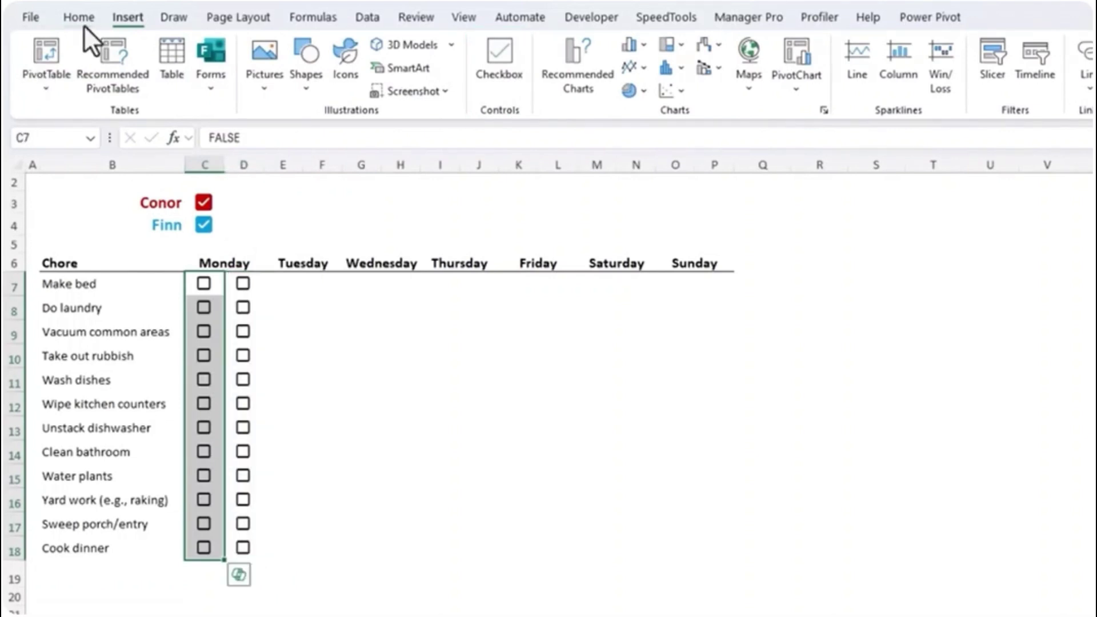
Colour Monday's checkboxes dark red in C7:C18 and light blue in D7:D18.
left_click(83, 23)
left_click(298, 84)
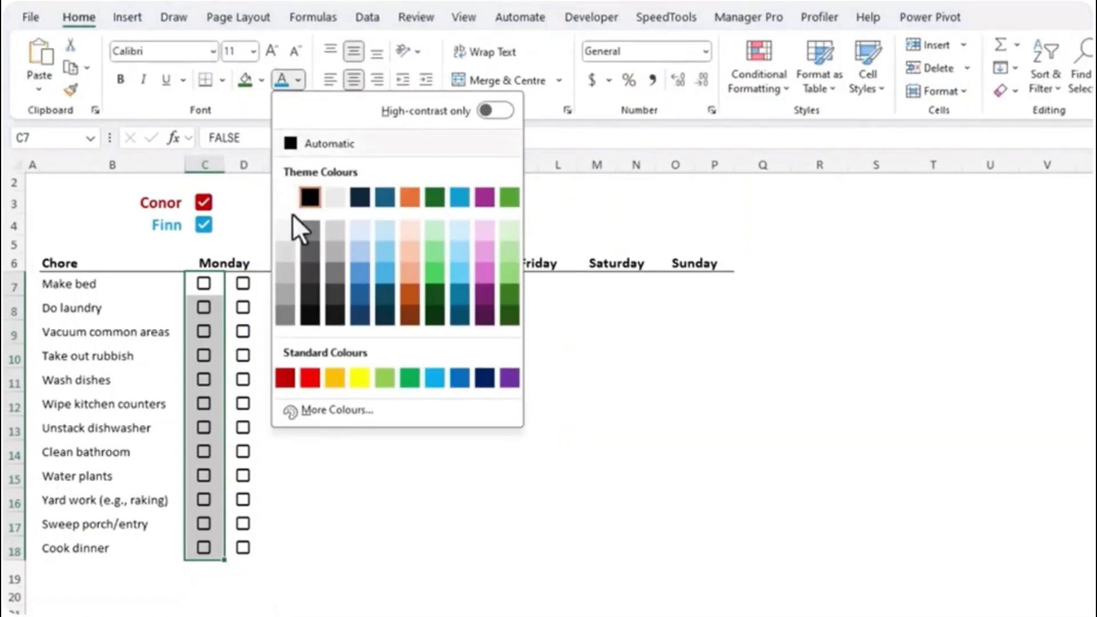
left_click(285, 378)
key("Right")
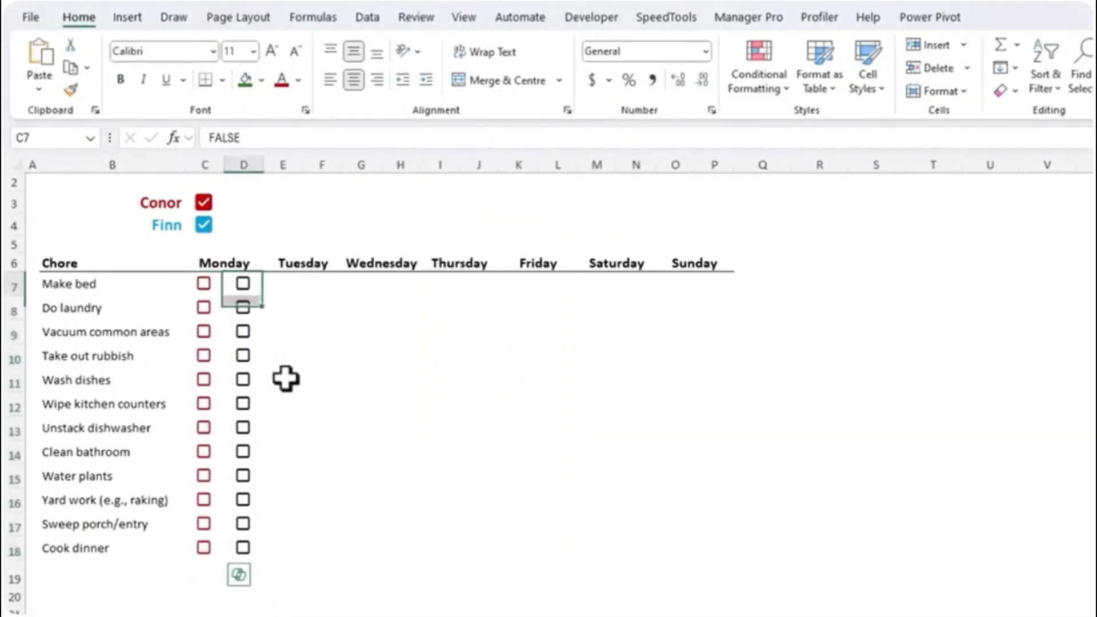
key("ctrl+shift+Down")
left_click(298, 82)
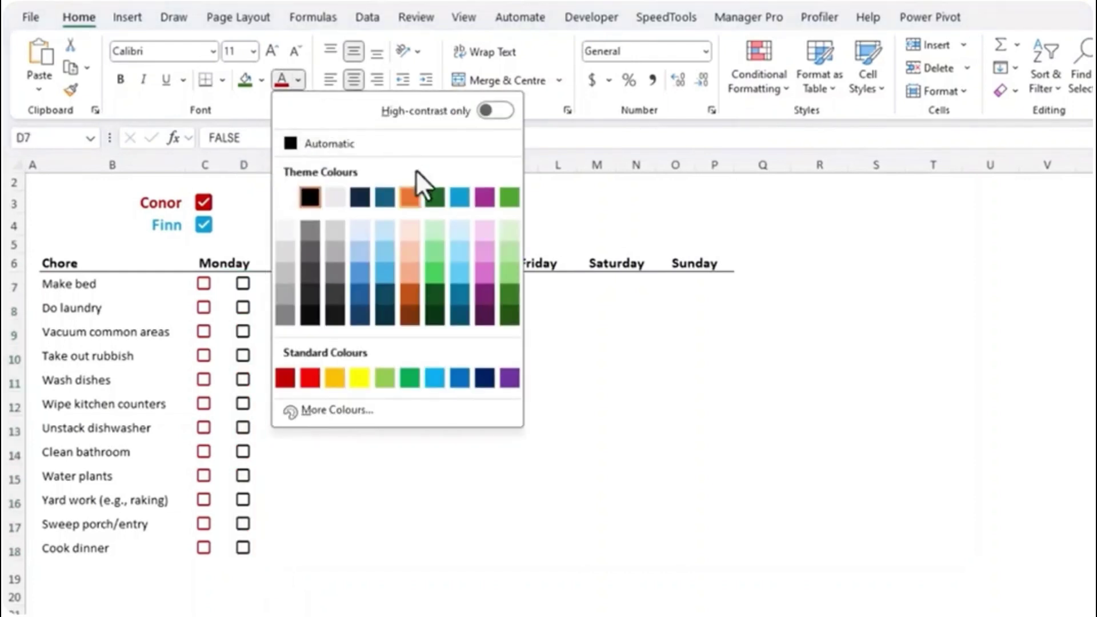
left_click(455, 197)
Copy the coloured Monday checkboxes C7:D18 and paste them across every day through column P.
key("shift+Left")
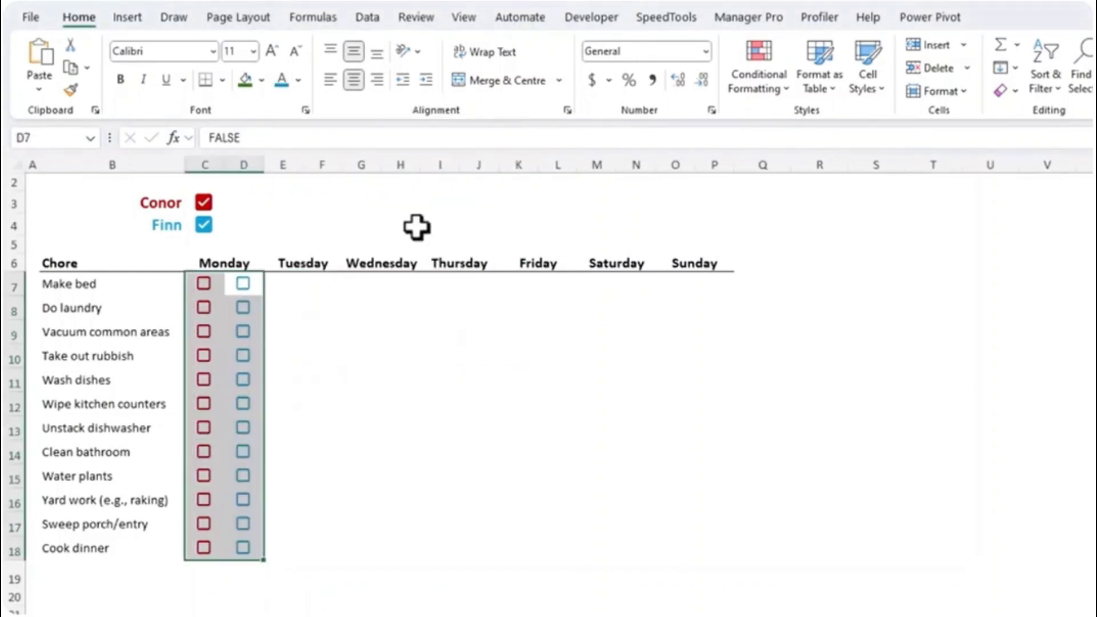
key("ctrl+c")
left_click_drag(203, 284, 715, 284)
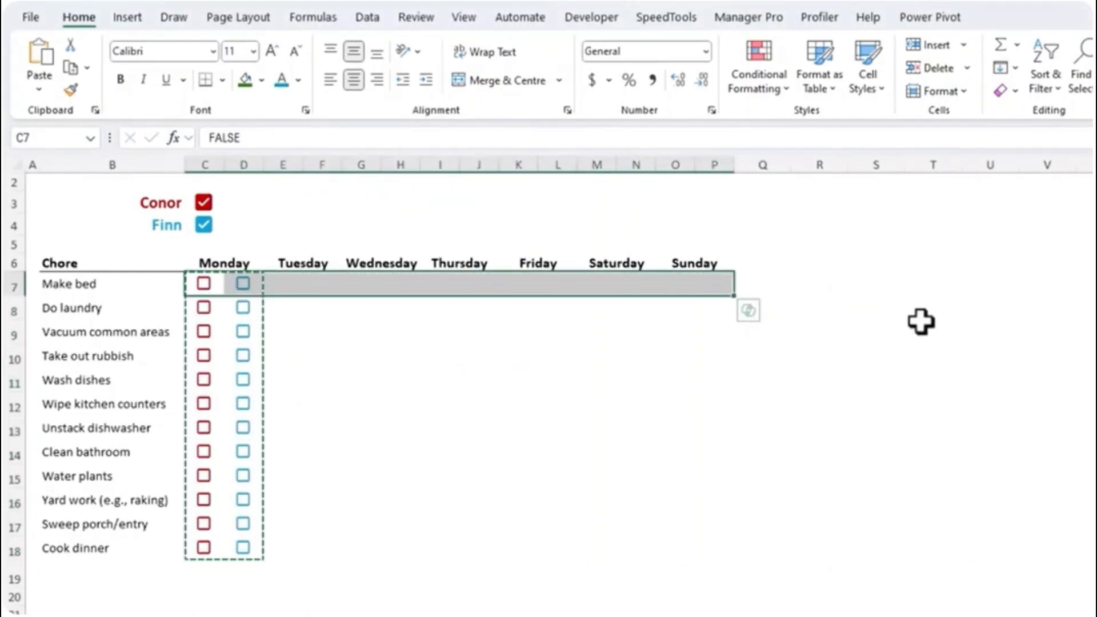
key("ctrl+v")
key("Escape")
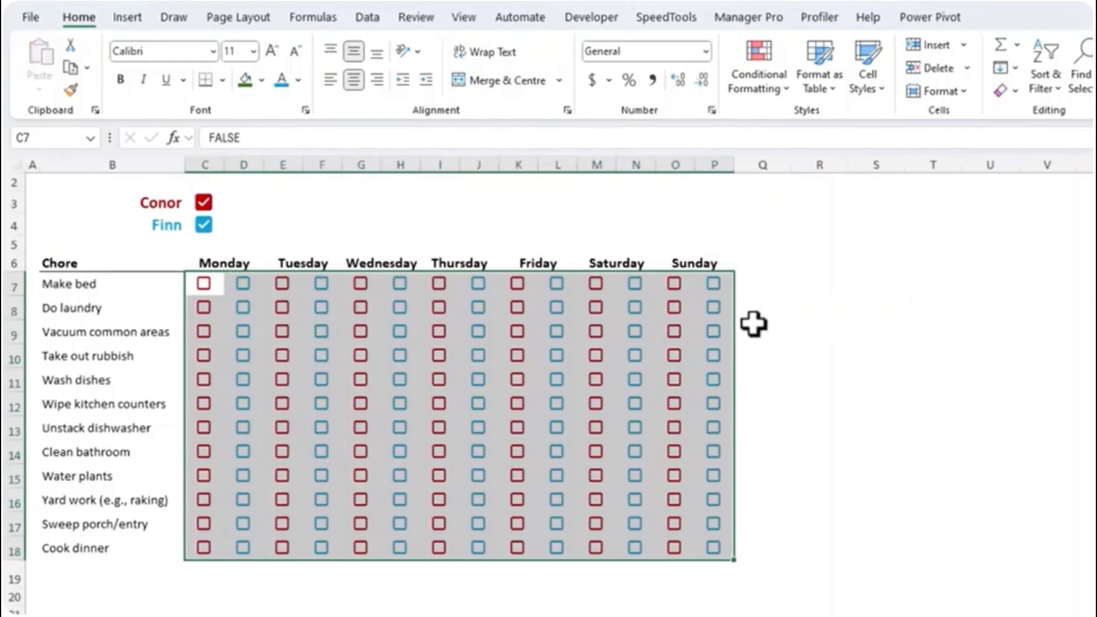
Tick Monday's boxes for vacuuming, rubbish, dish washing, counter-wiping and three more chores.
left_click(204, 331)
left_click(243, 355)
left_click(249, 386)
left_click(204, 404)
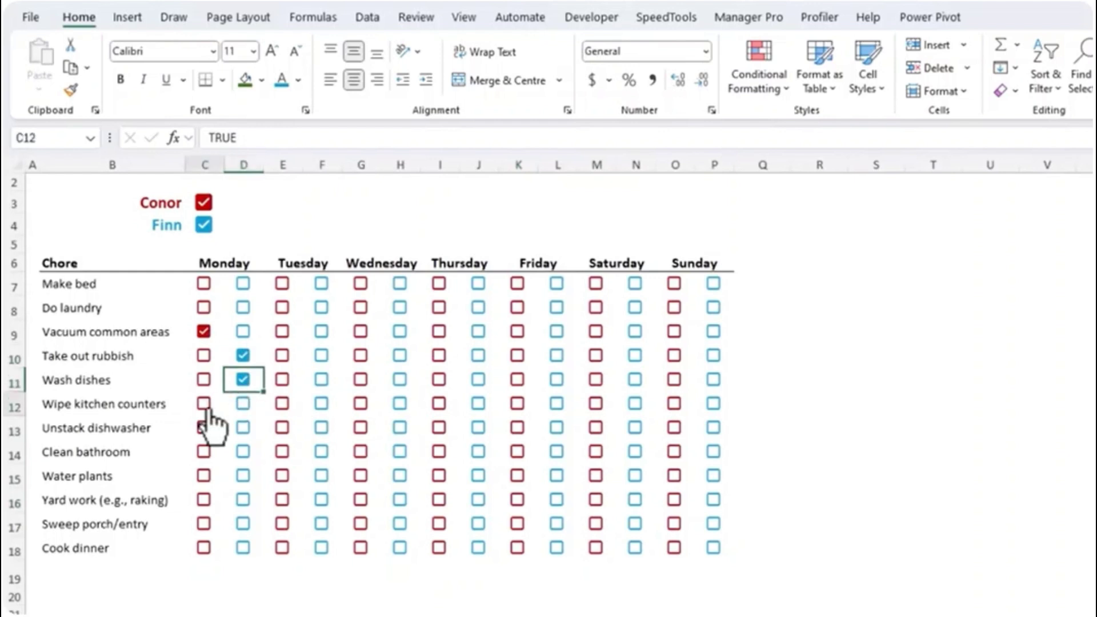
left_click_drag(216, 450, 219, 506)
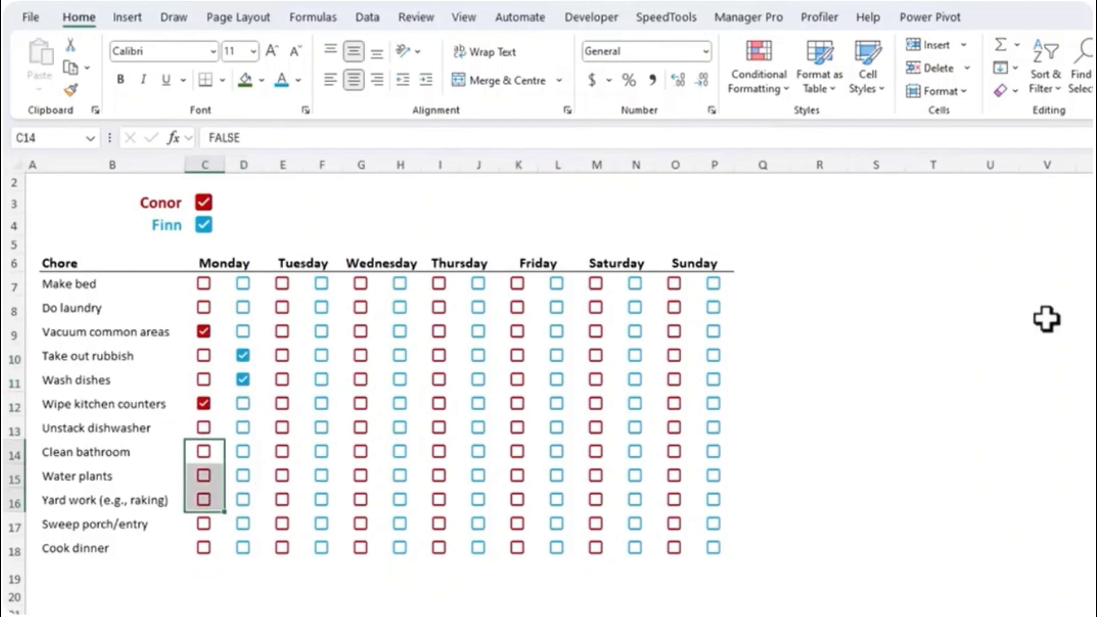
key("space")
Tick Wednesday–Friday boxes for three chores and Tuesday–Wednesday boxes for the last five.
left_click_drag(409, 423, 566, 504)
key("space")
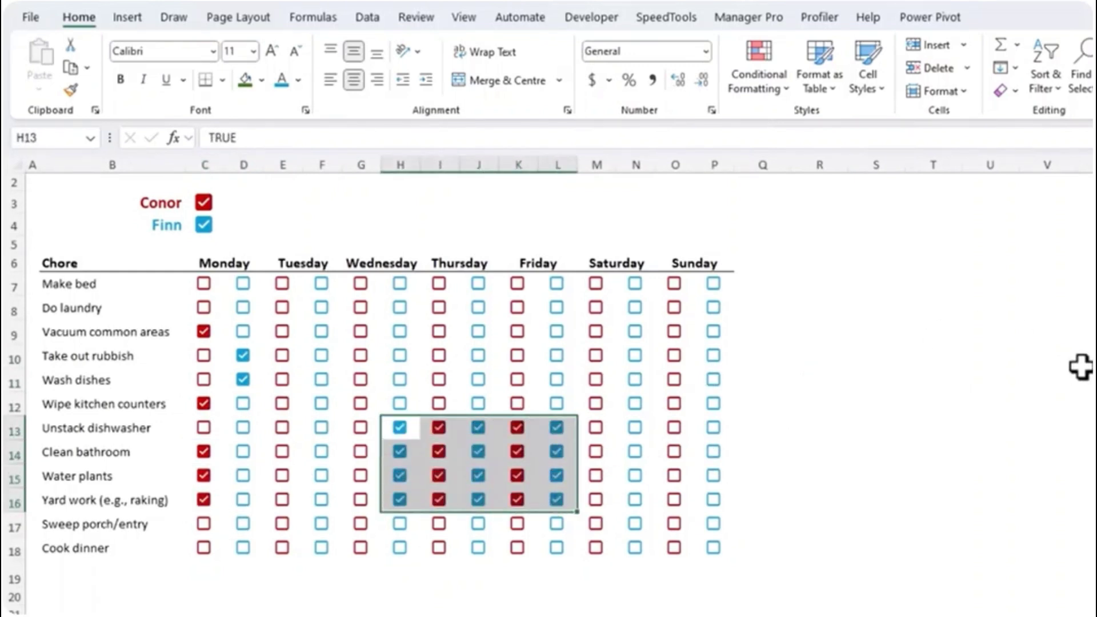
key("space")
left_click_drag(400, 331, 549, 384)
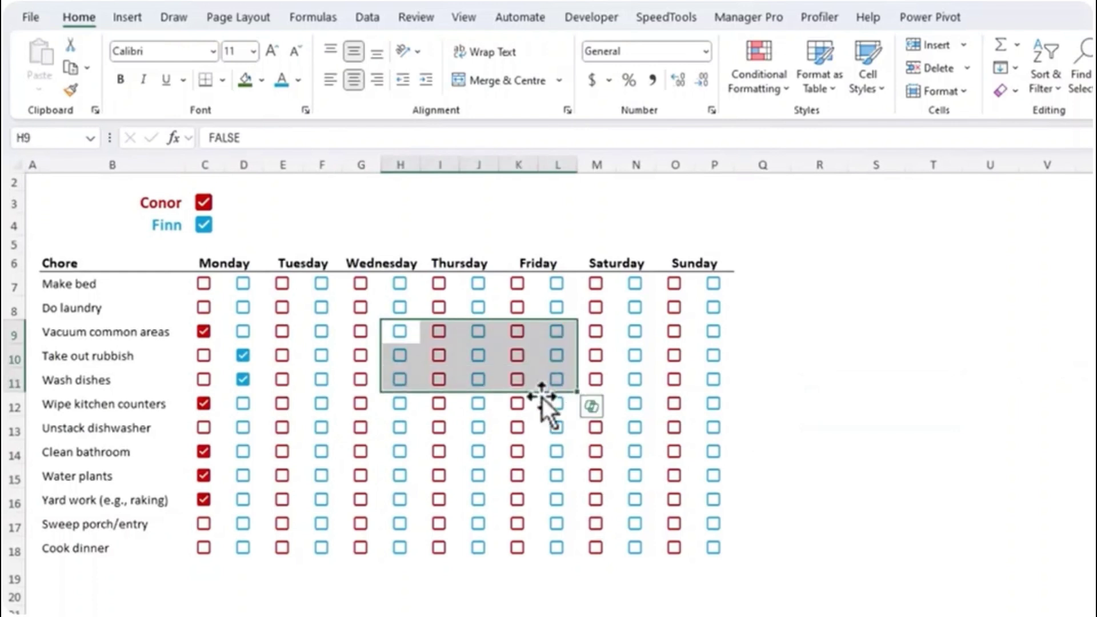
key("space")
left_click_drag(362, 458, 294, 534)
key("space")
left_click(204, 404)
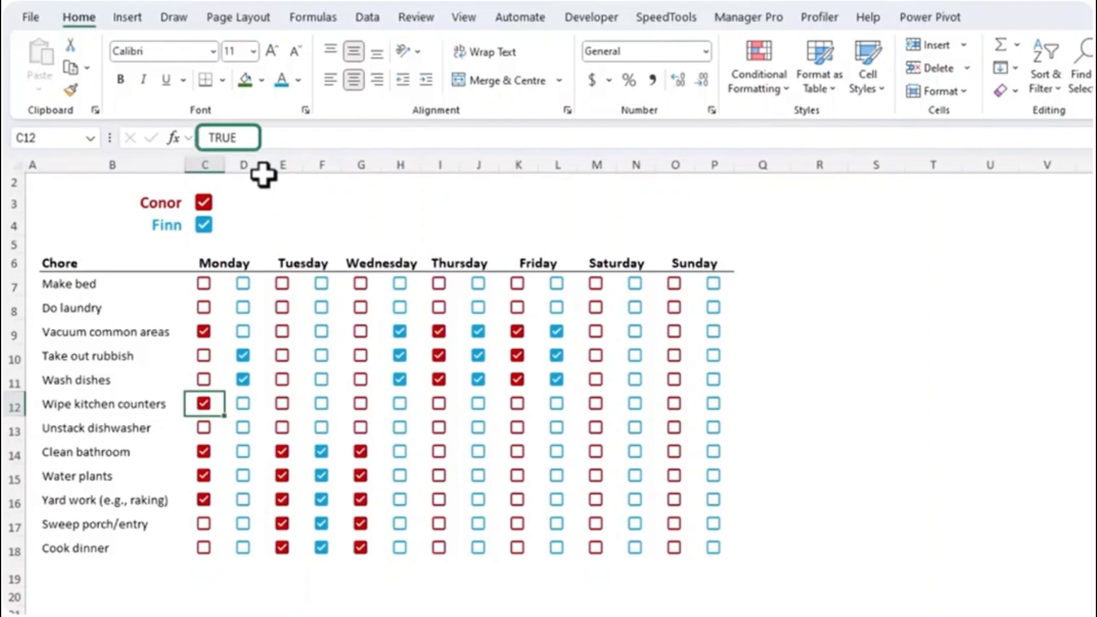
key("Up")
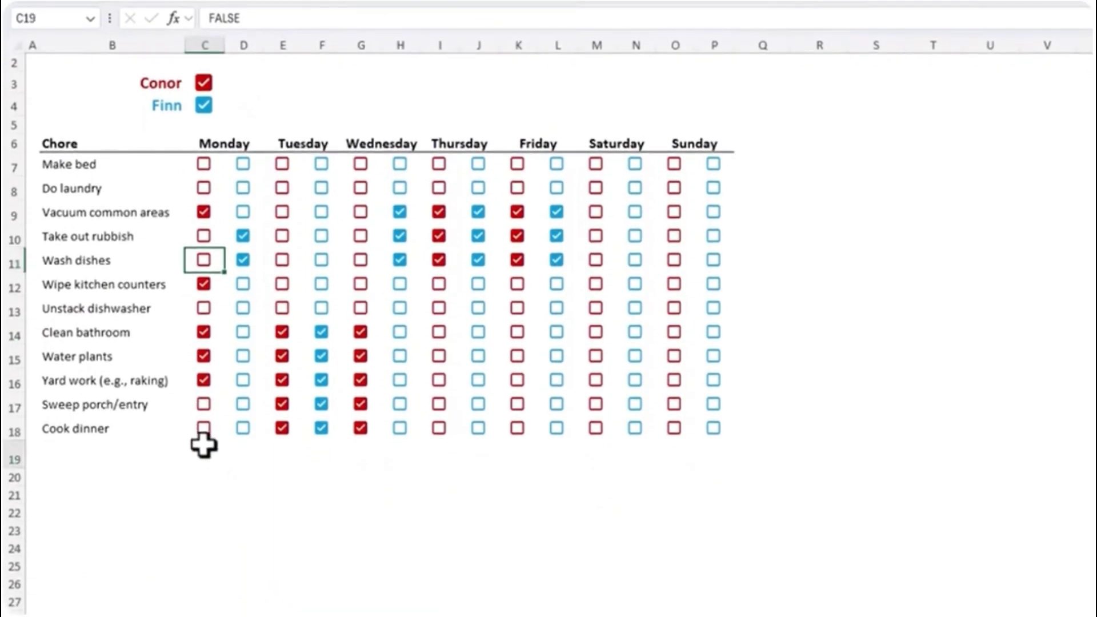
Enter =COUNTIF(C7:C18,TRUE) in C19 to count Monday's ticked chores.
left_click(204, 576)
type("=c")
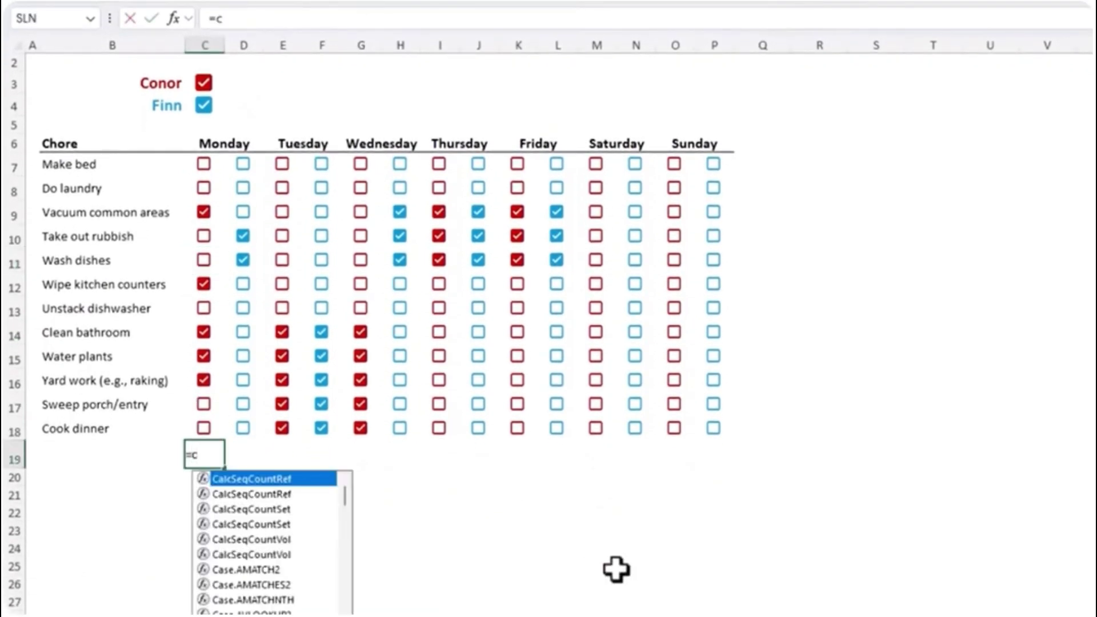
type("ountif")
key("Tab")
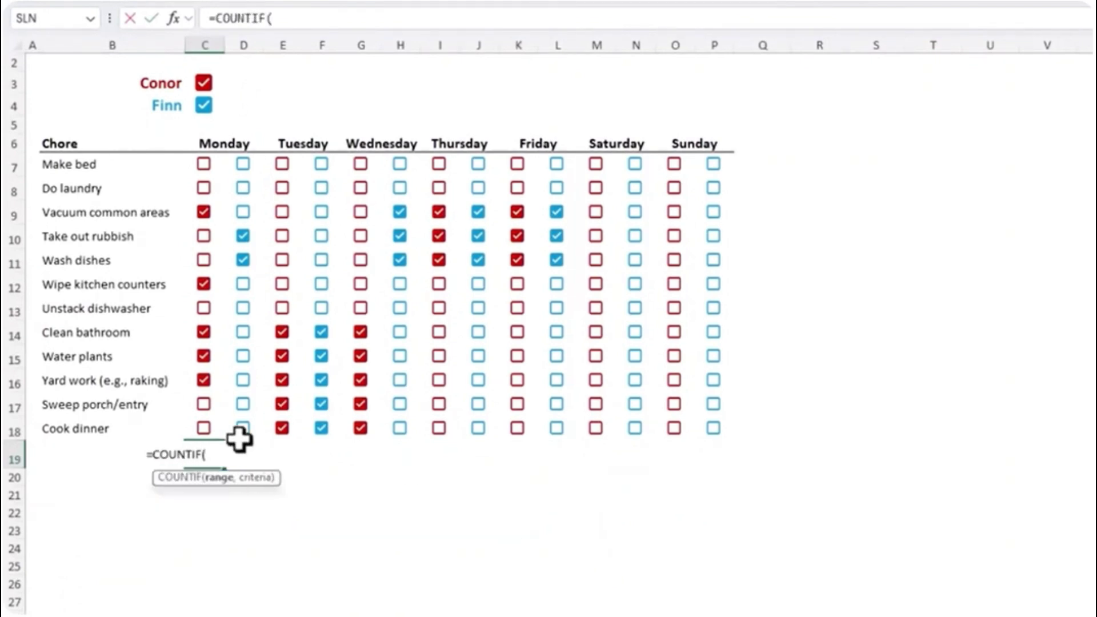
left_click_drag(205, 429, 235, 165)
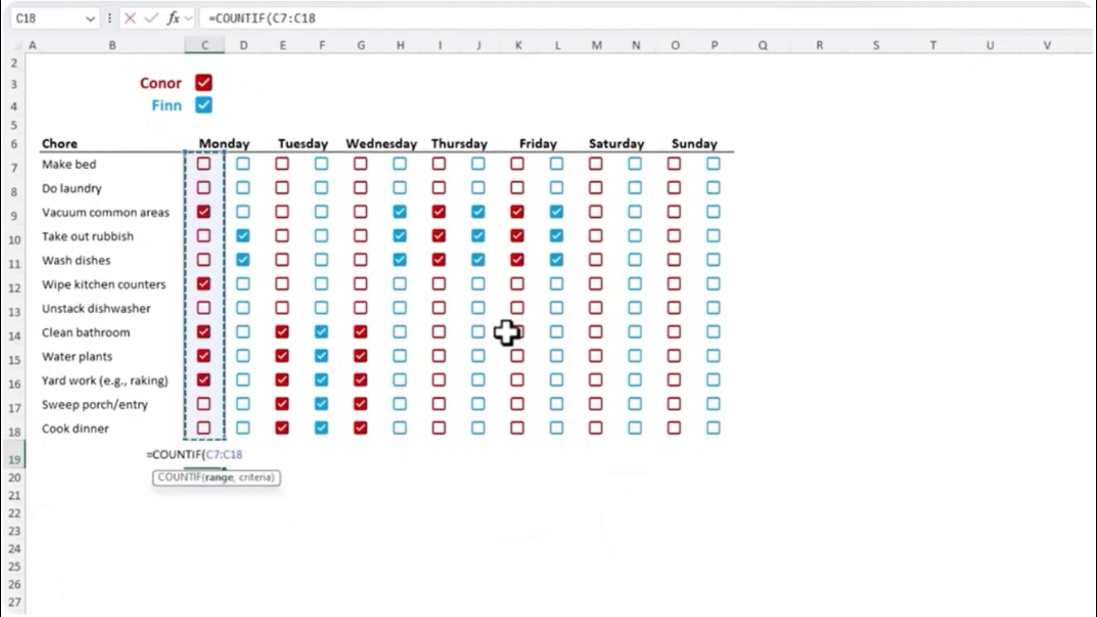
type(",tru")
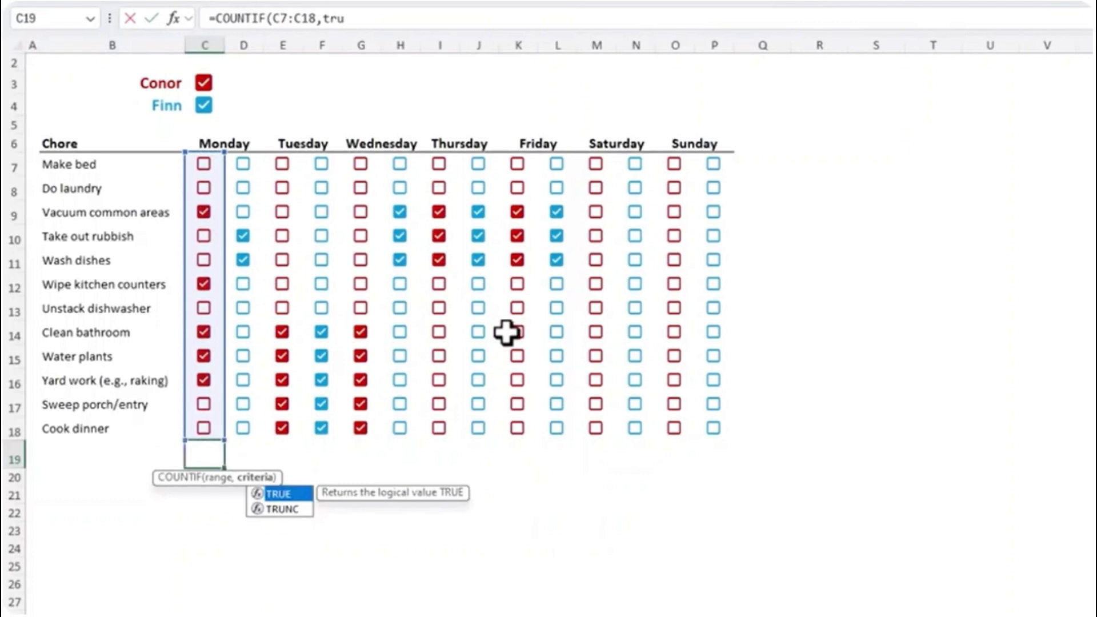
key("Tab")
type(")")
key("Return")
Copy the count formula along row 19 to Sunday and label B19 'Chore Count'.
key("Up")
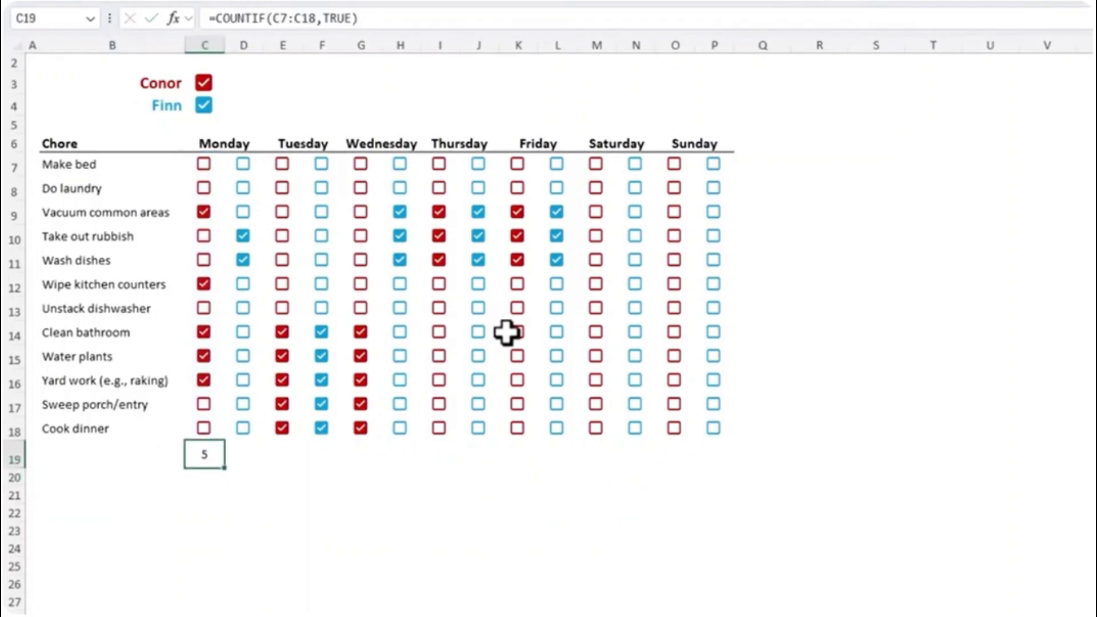
left_click(718, 451, "shift")
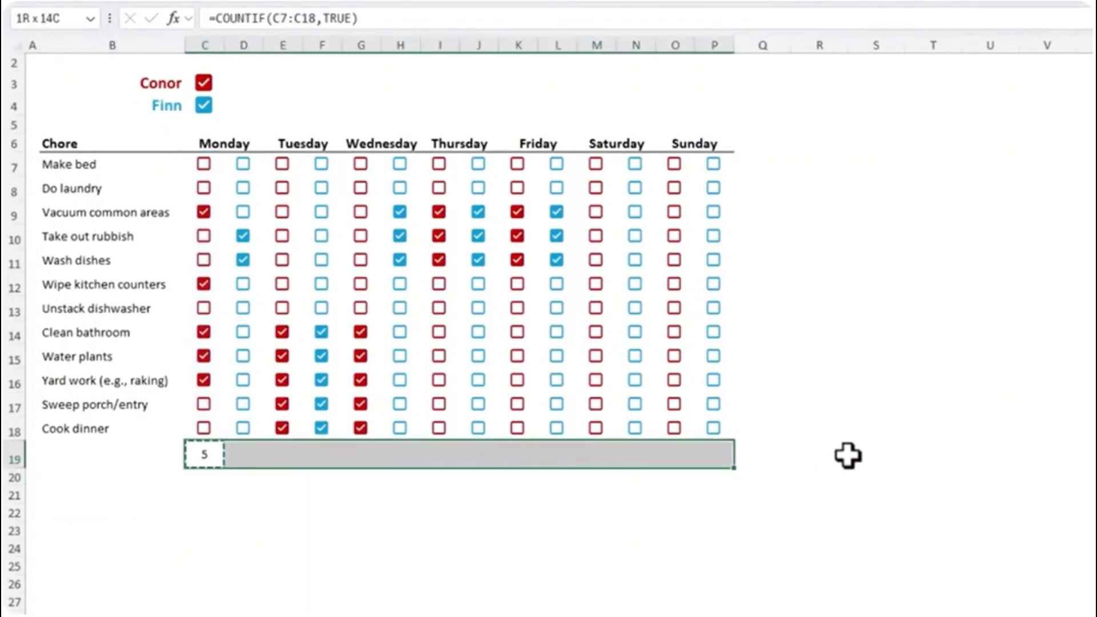
key("ctrl+v")
left_click(135, 468)
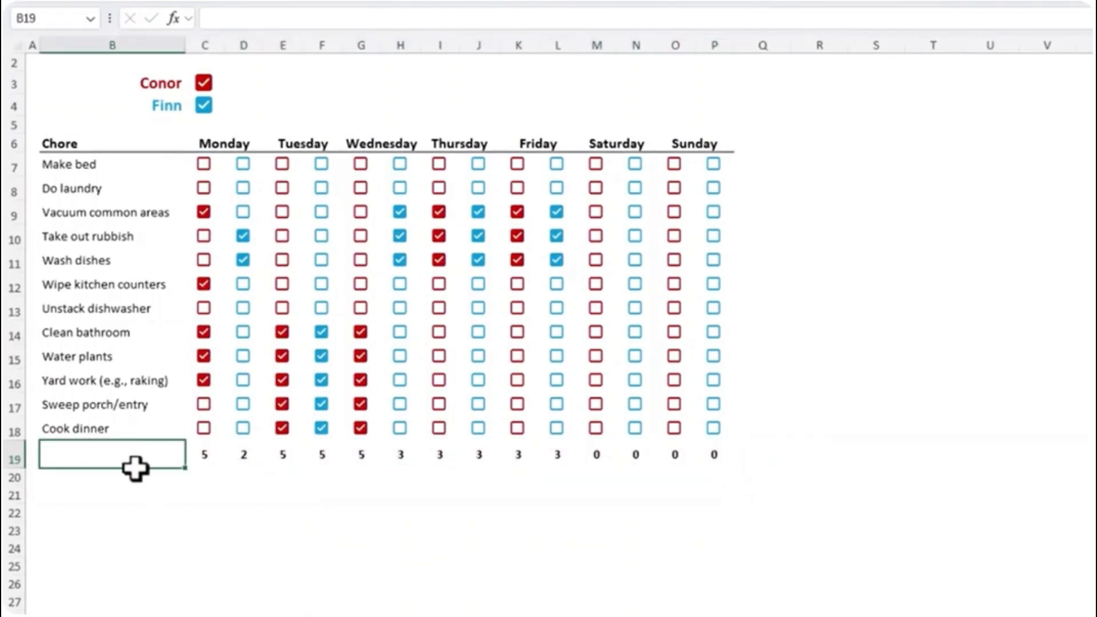
type("Chore Count")
key("Return")
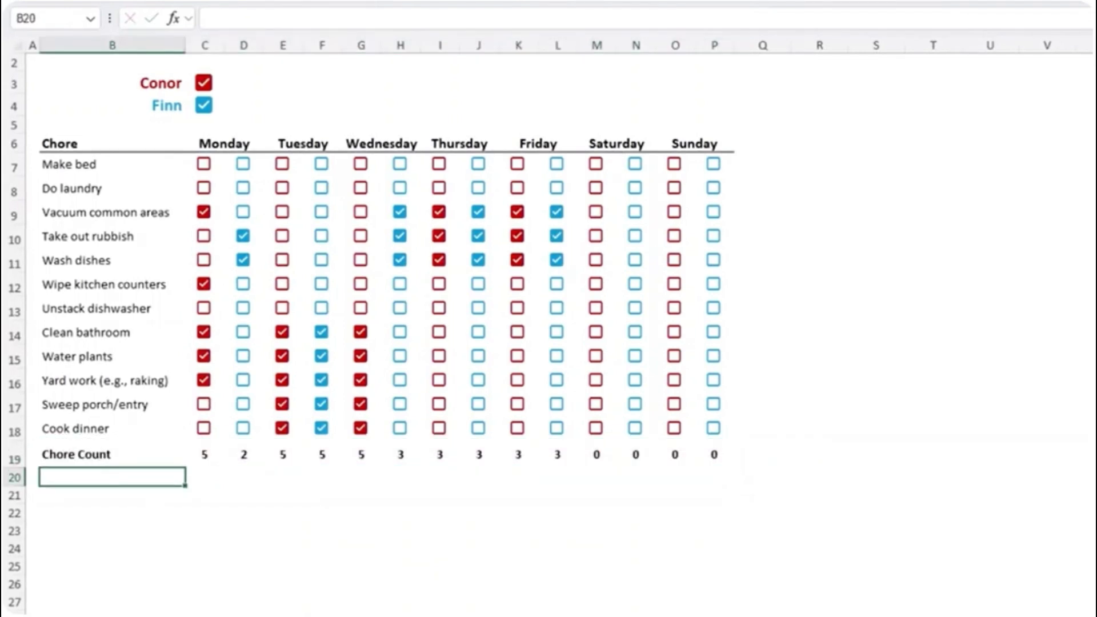
In D3, SUM C19, E19, G19, I19, K19, M19 and O19 for the first person's total.
left_click(240, 77)
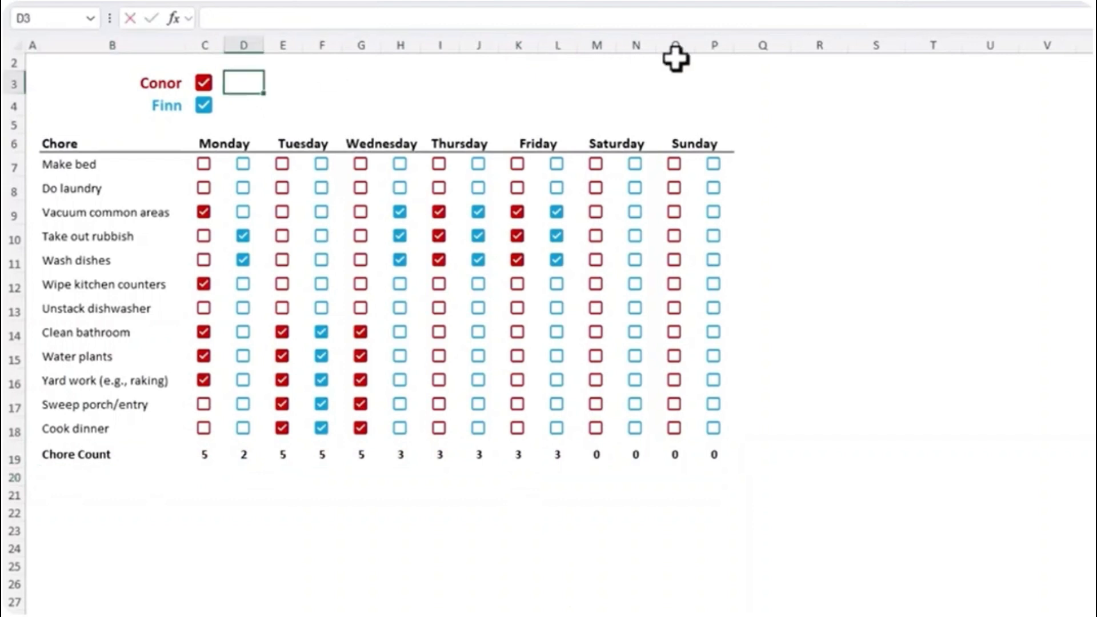
type("=sum")
key("Tab")
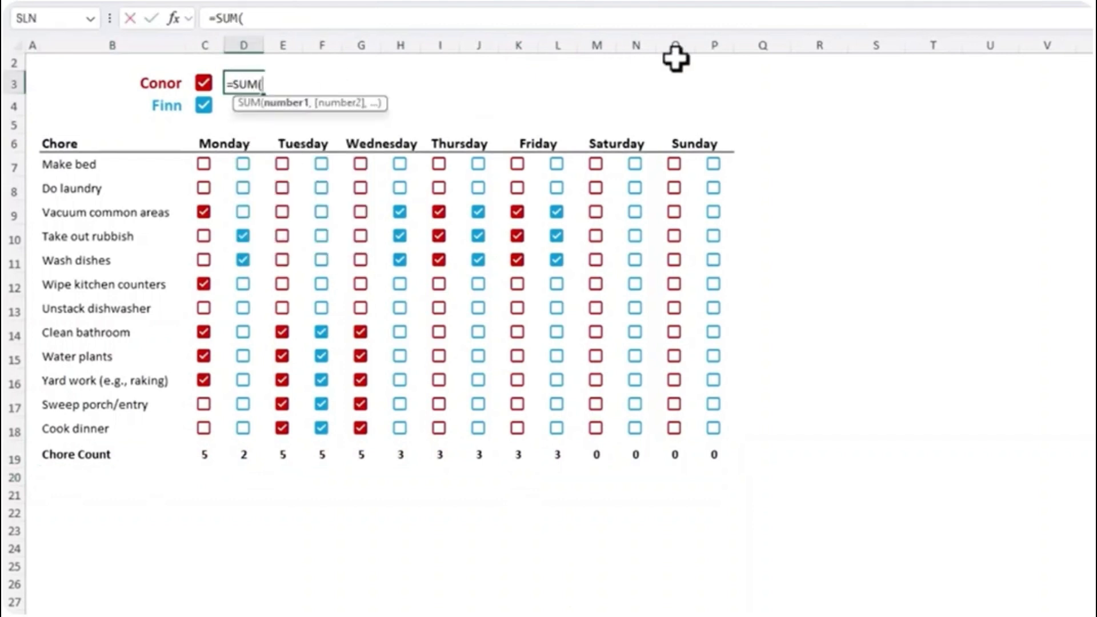
left_click(200, 455)
left_click(286, 457, "ctrl")
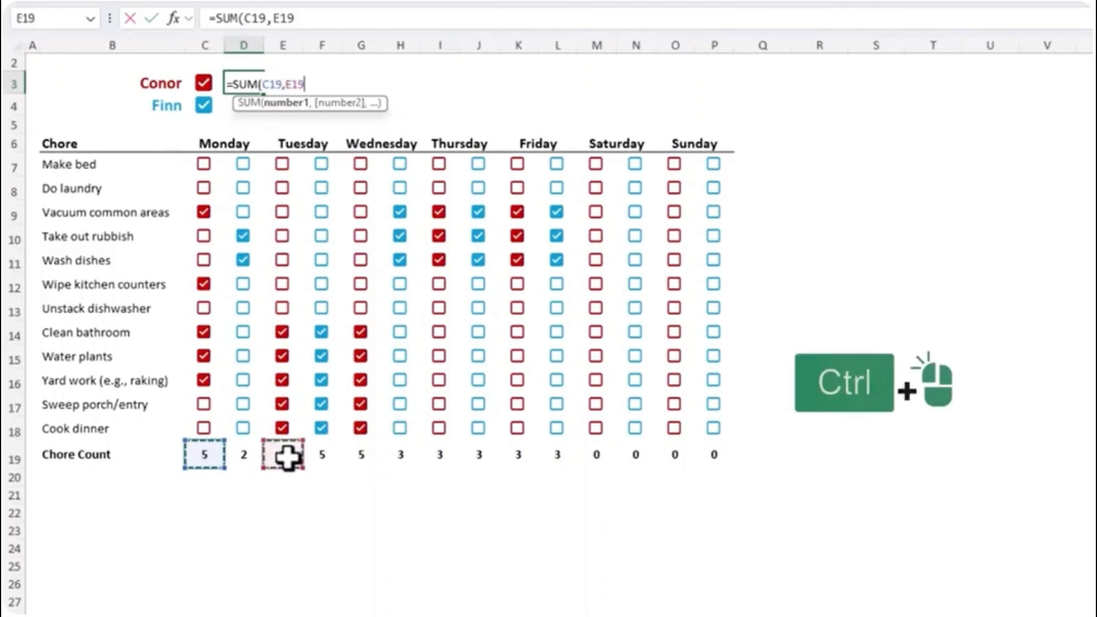
left_click(359, 456, "ctrl")
left_click(439, 456, "ctrl")
left_click(518, 456, "ctrl")
left_click(598, 456, "ctrl")
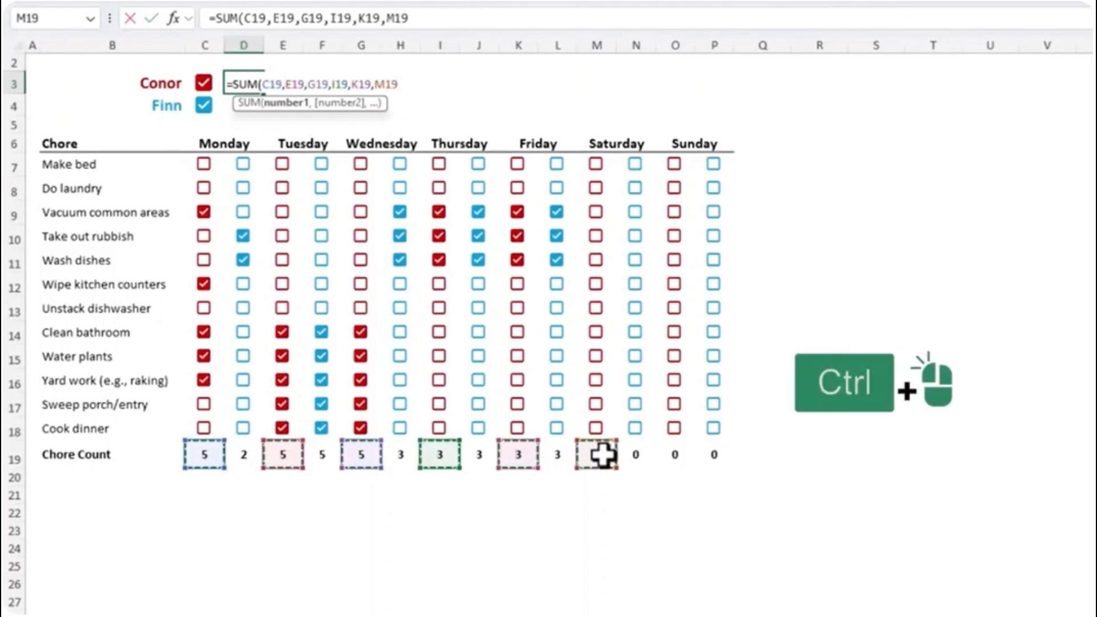
left_click(669, 452, "ctrl")
key("Return")
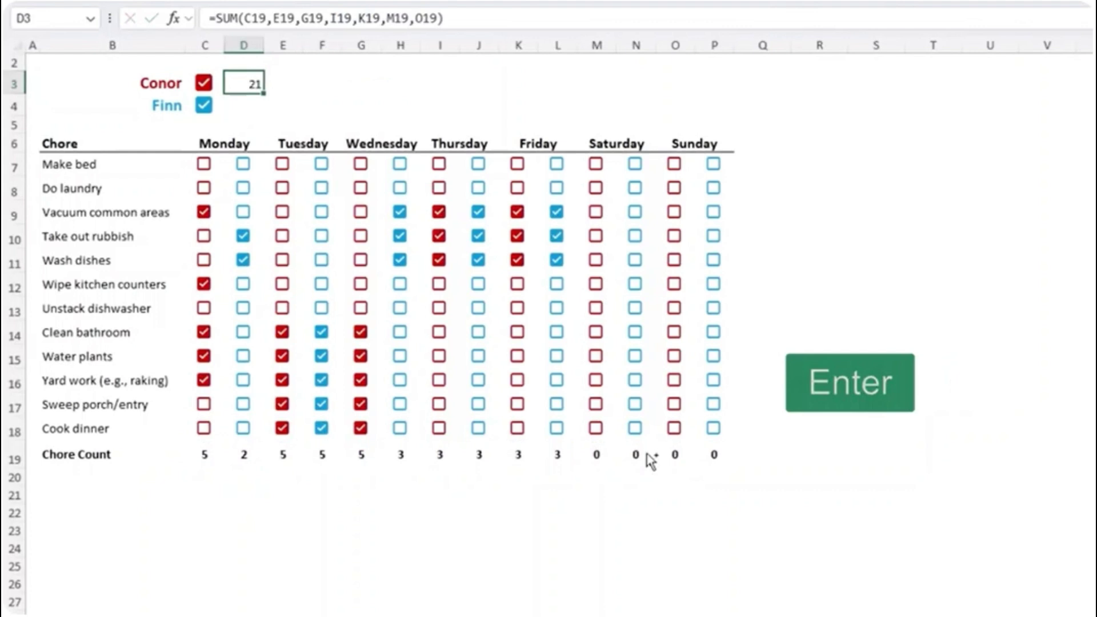
Copy the total to E3 and move its shifted even-column formula into D4.
key("ctrl+c")
key("Right")
key("ctrl+v")
key("F2")
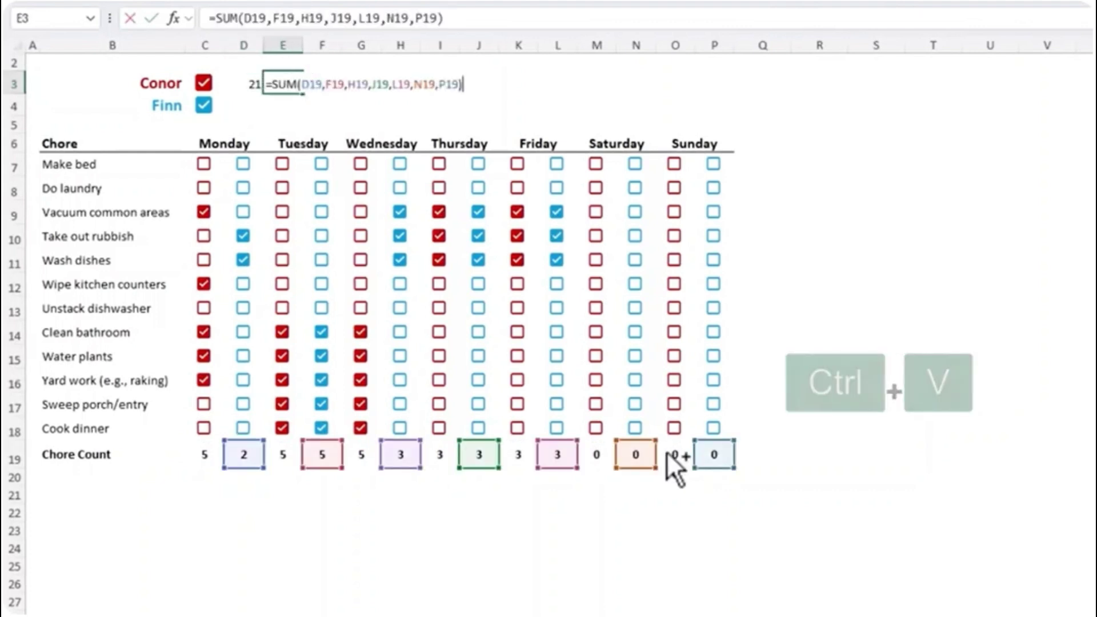
key("shift+Home")
key("ctrl+x")
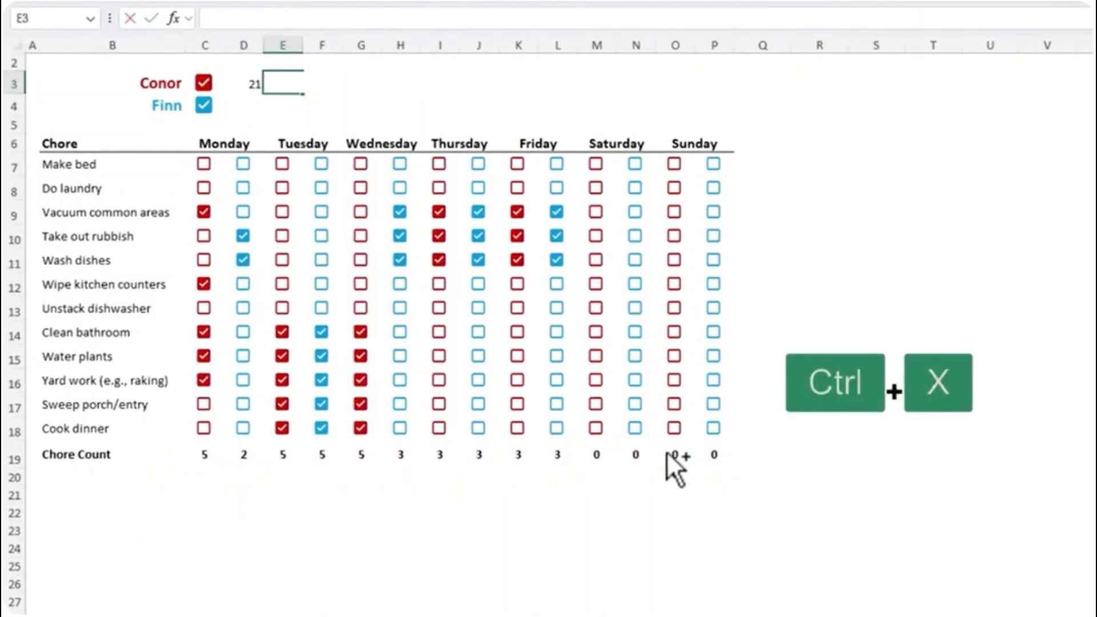
key("Return")
key("Left")
key("F2")
key("ctrl+v")
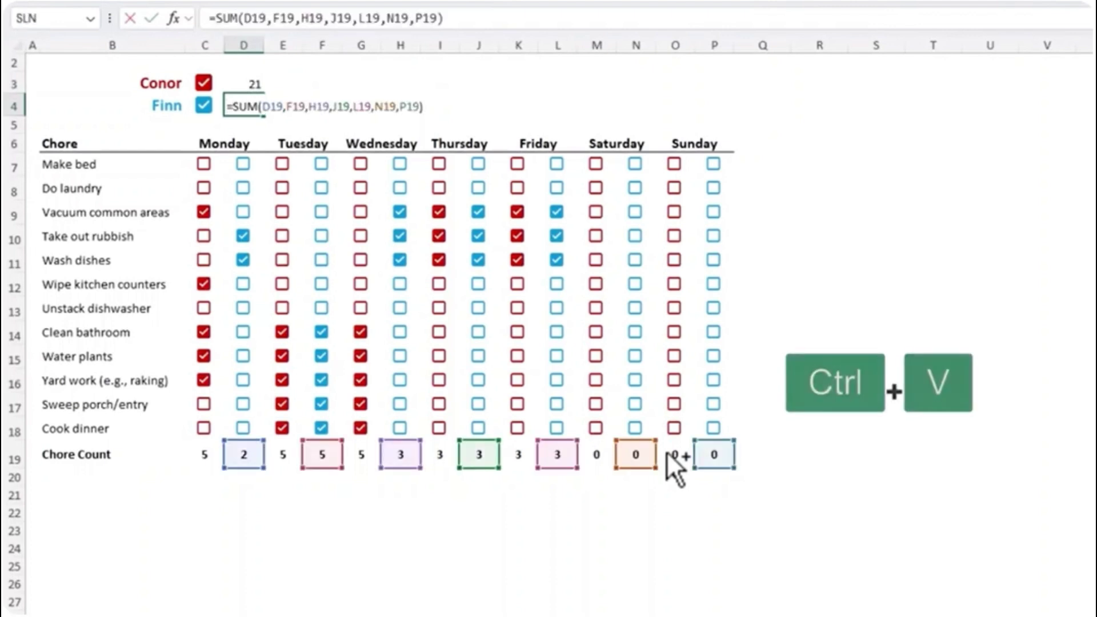
key("Return")
key("Up")
key("Up")
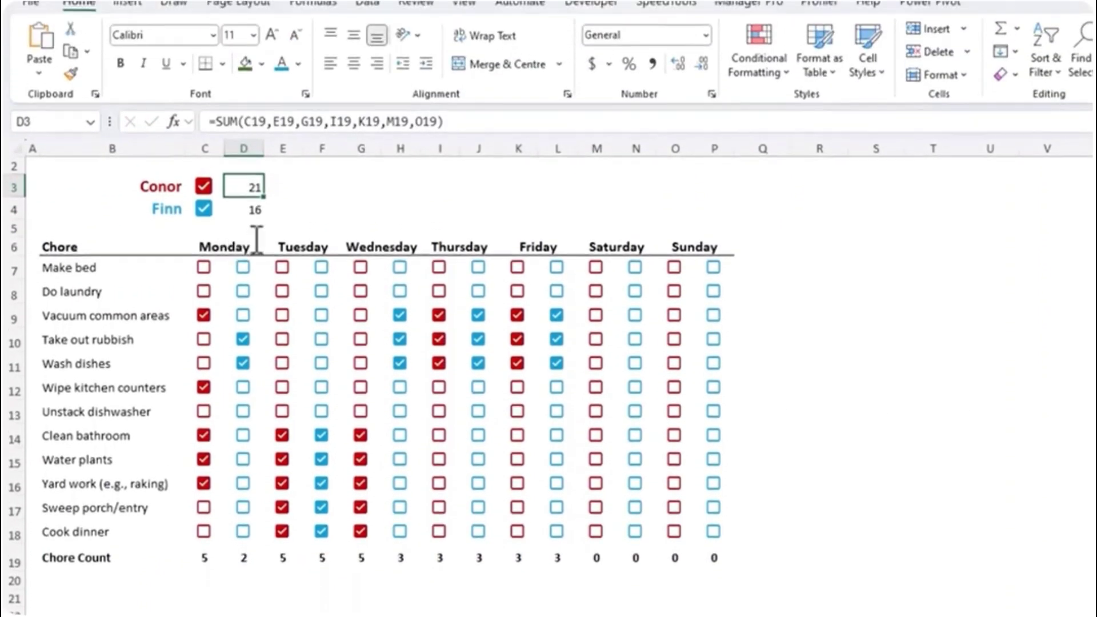
Apply a blue solid-fill data bar to D3.
left_click(746, 67)
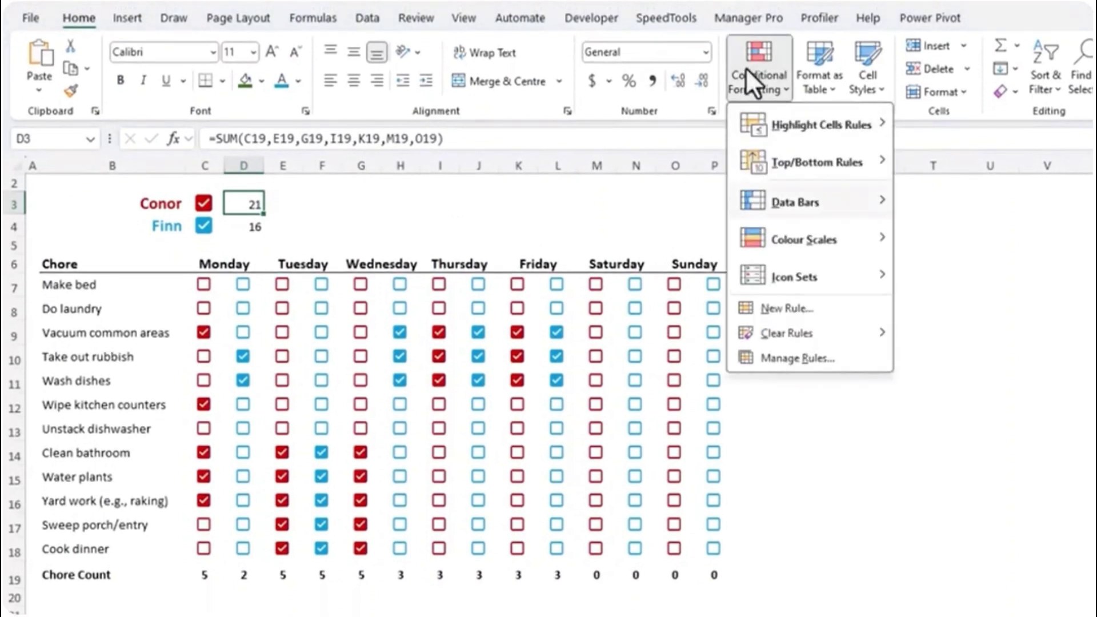
mouse_move(811, 201)
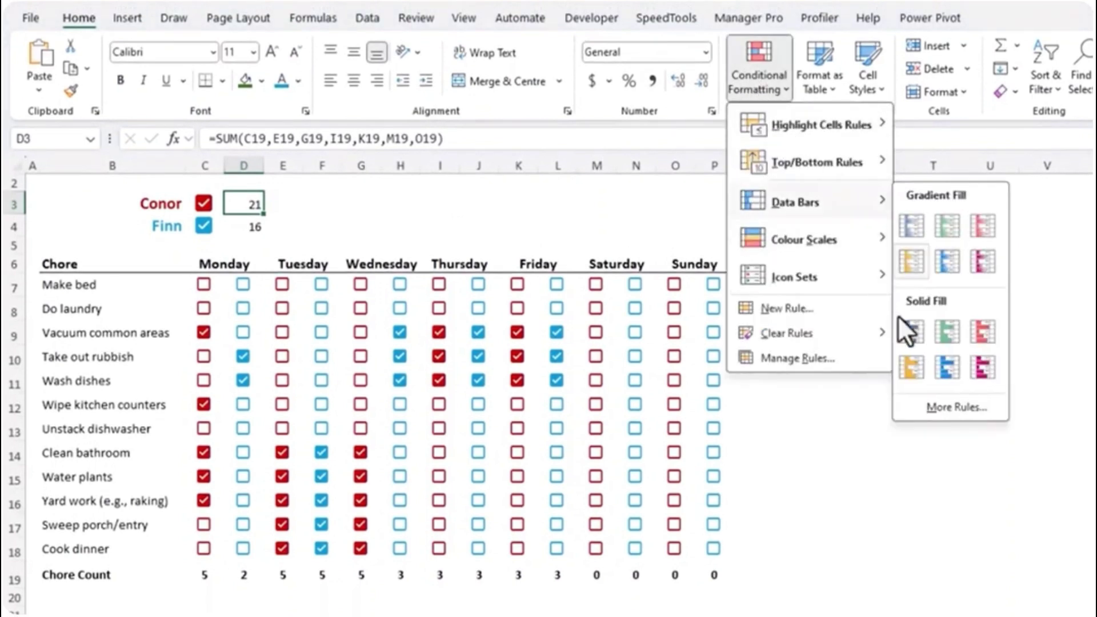
left_click(910, 335)
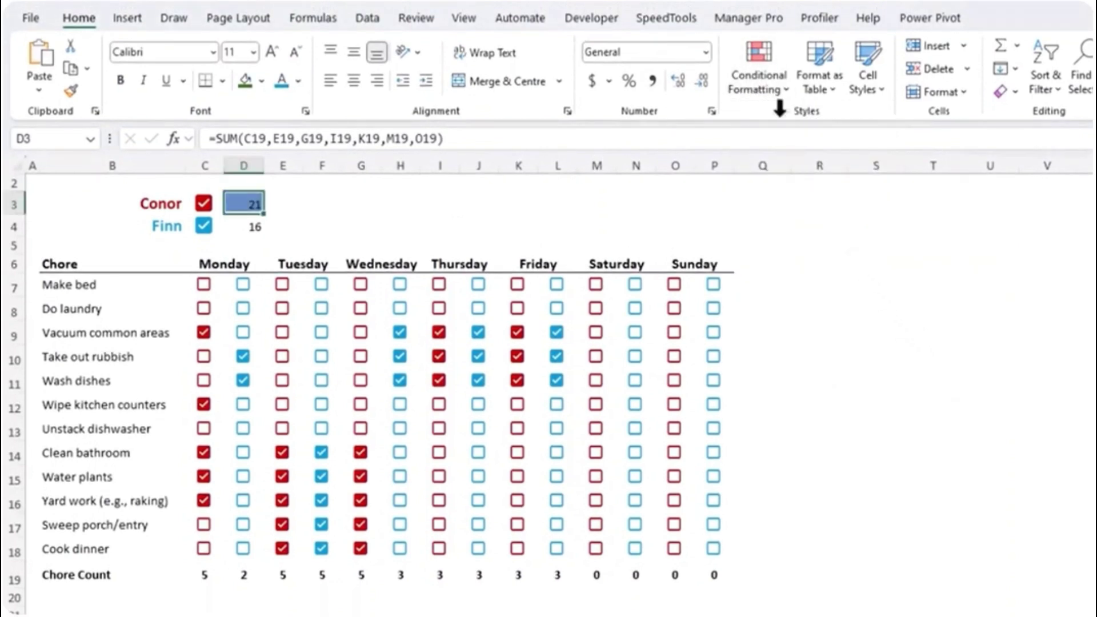
Edit D3's data bar rule: Show Bar Only, maximum Number 84, dark red bar.
left_click(766, 94)
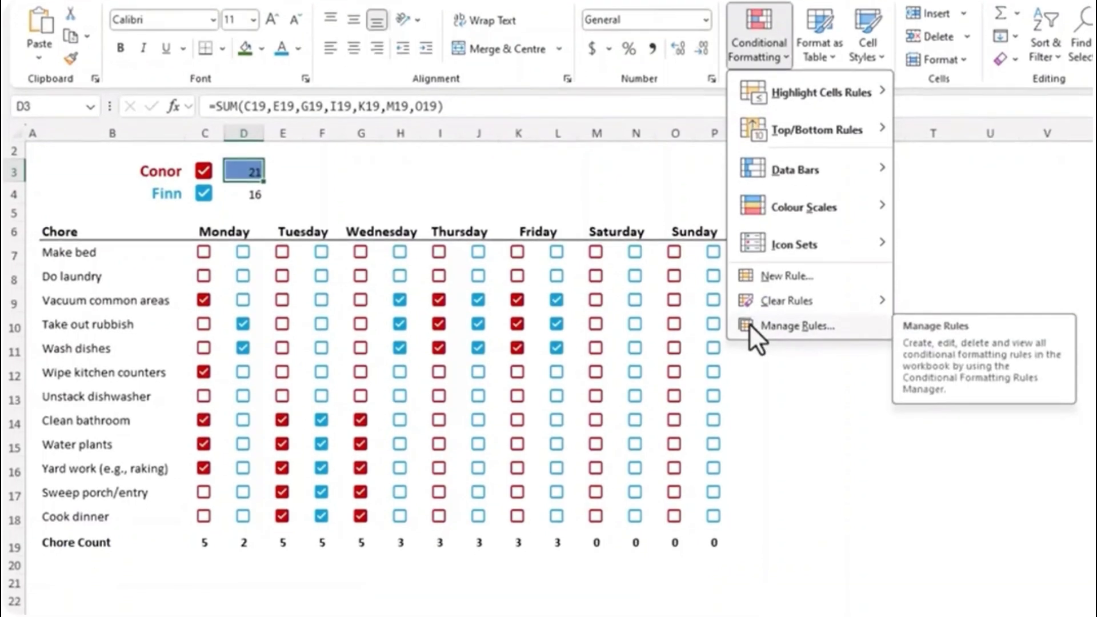
left_click(749, 356)
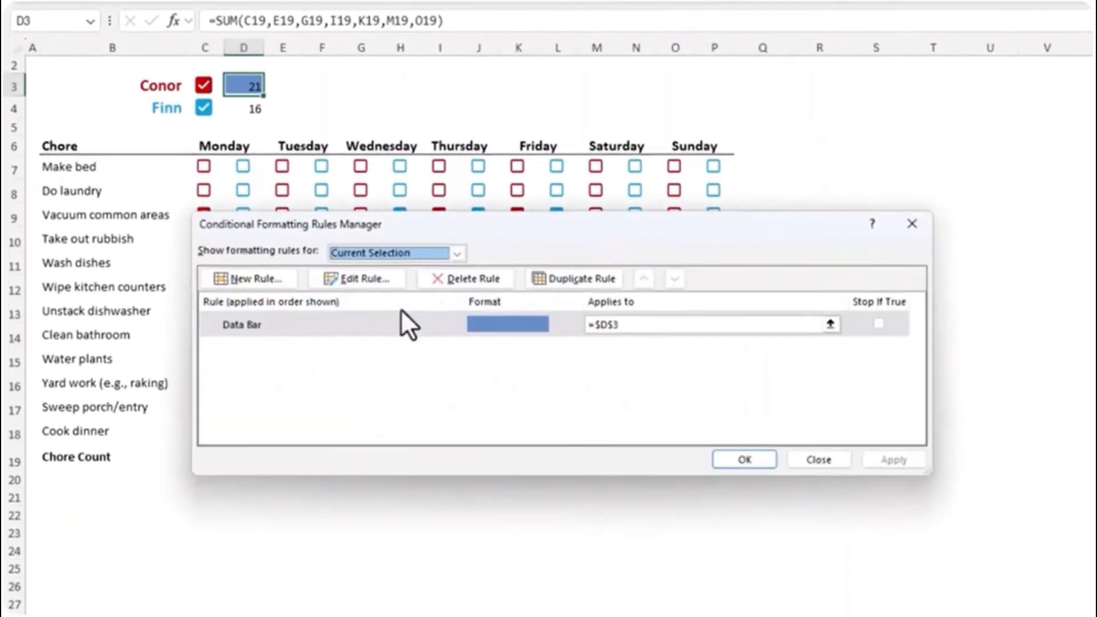
double_click(316, 323)
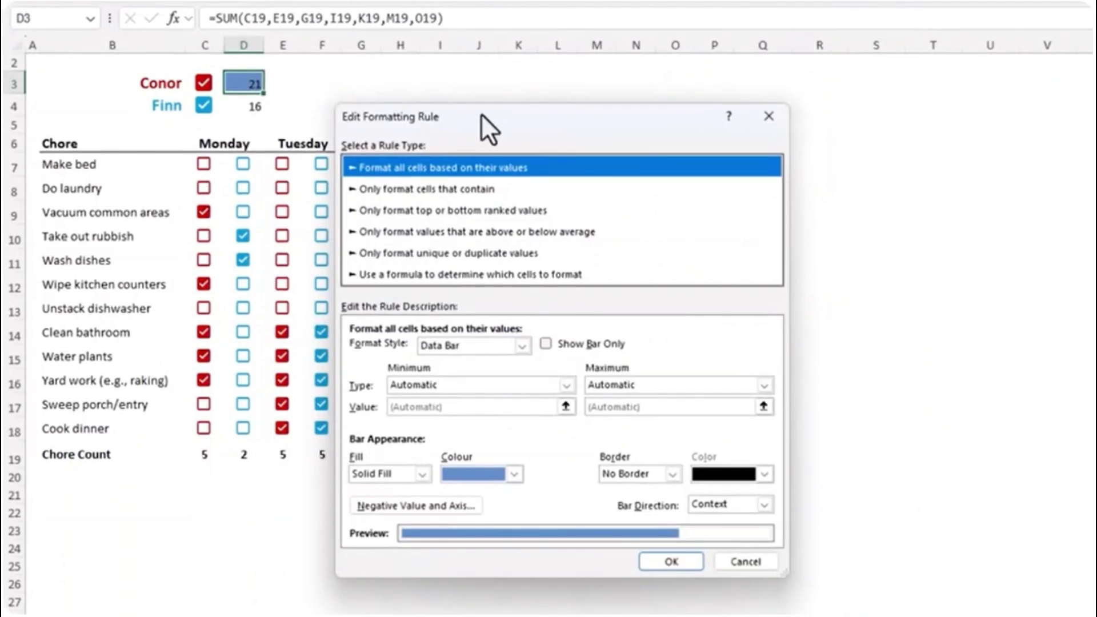
left_click(545, 347)
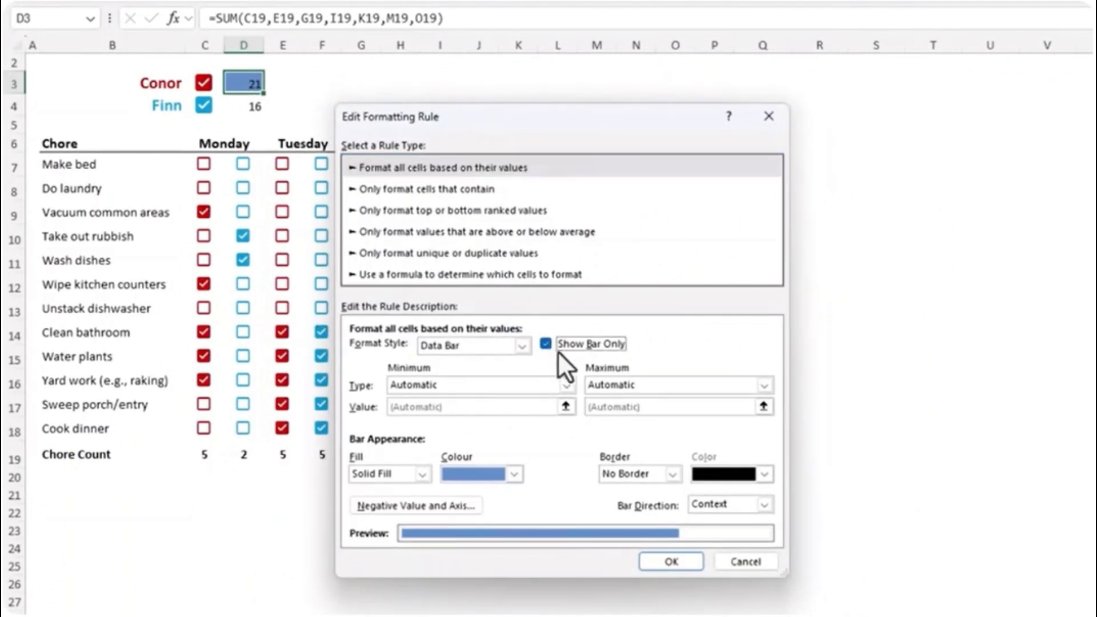
left_click(655, 385)
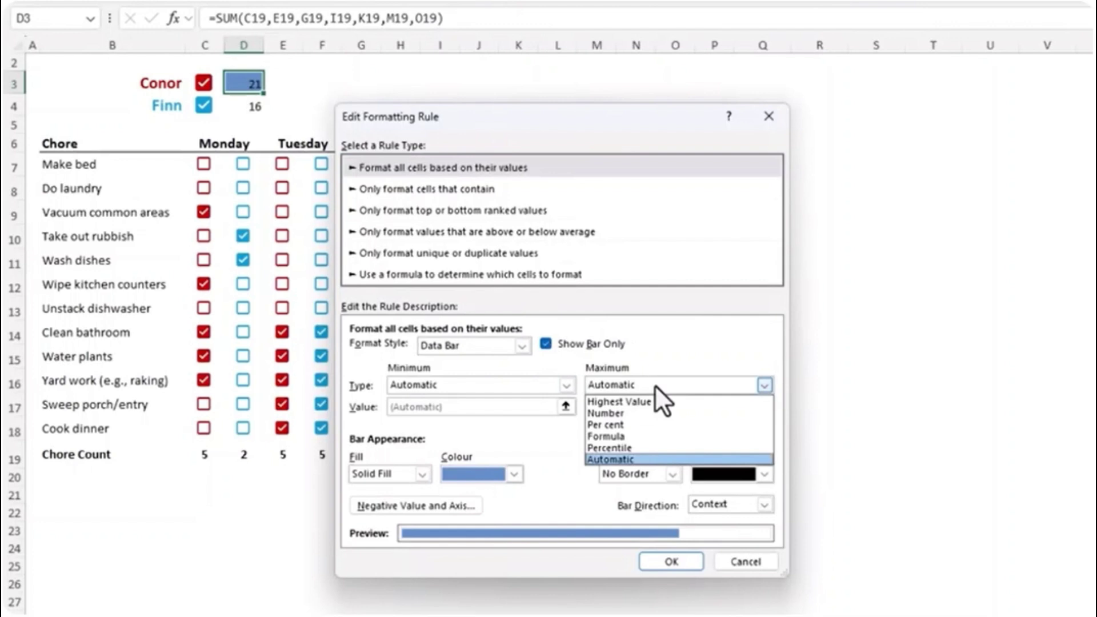
left_click(641, 413)
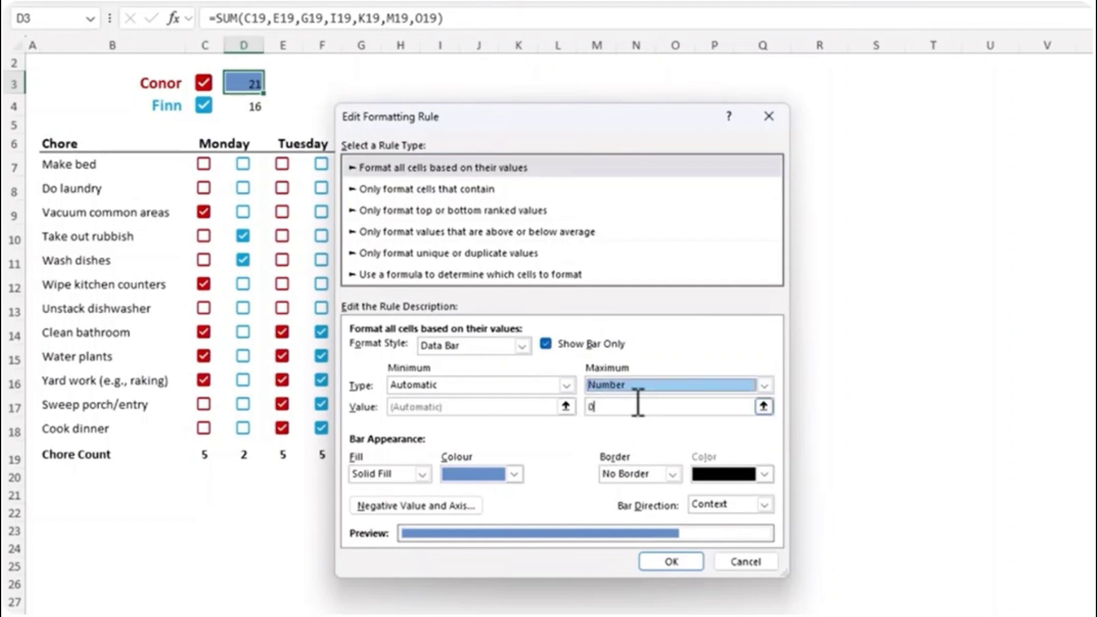
left_click(584, 407)
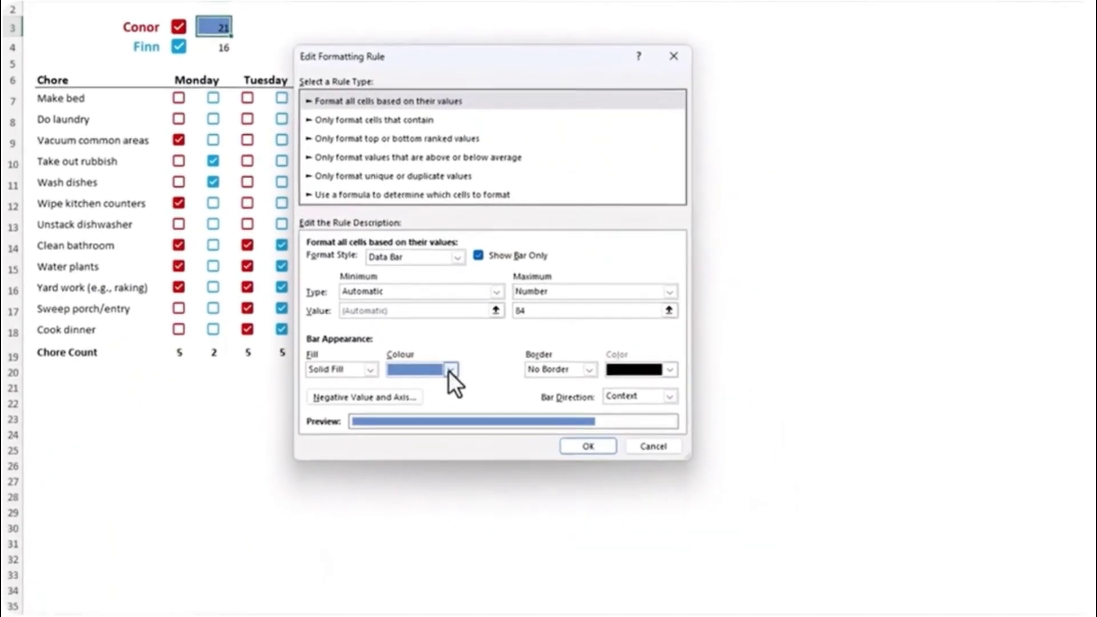
left_click(514, 474)
left_click(398, 567)
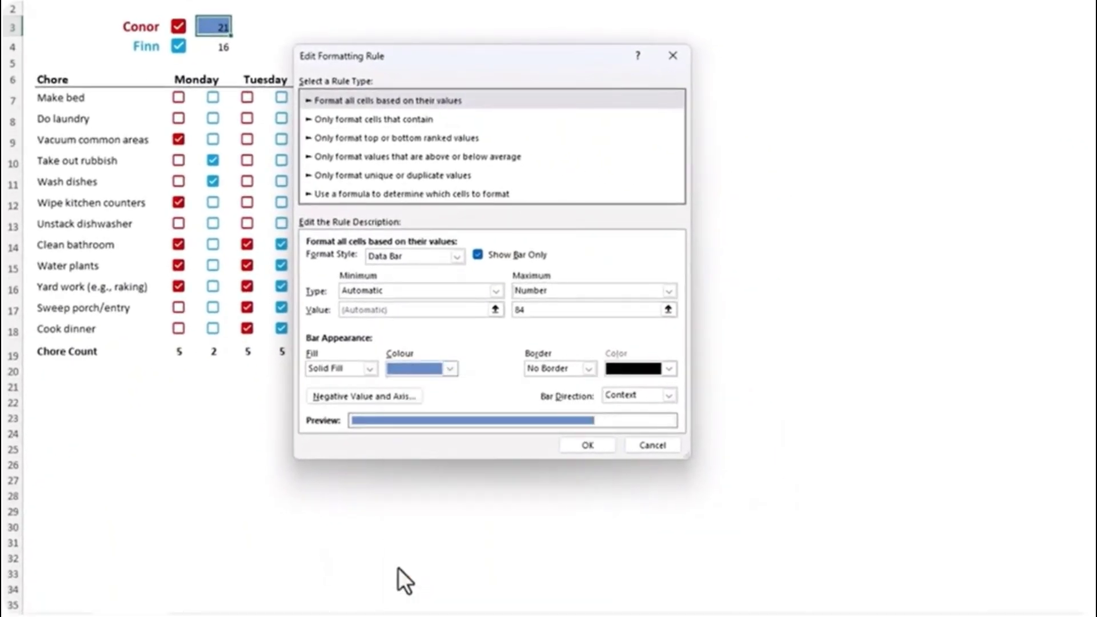
left_click(573, 447)
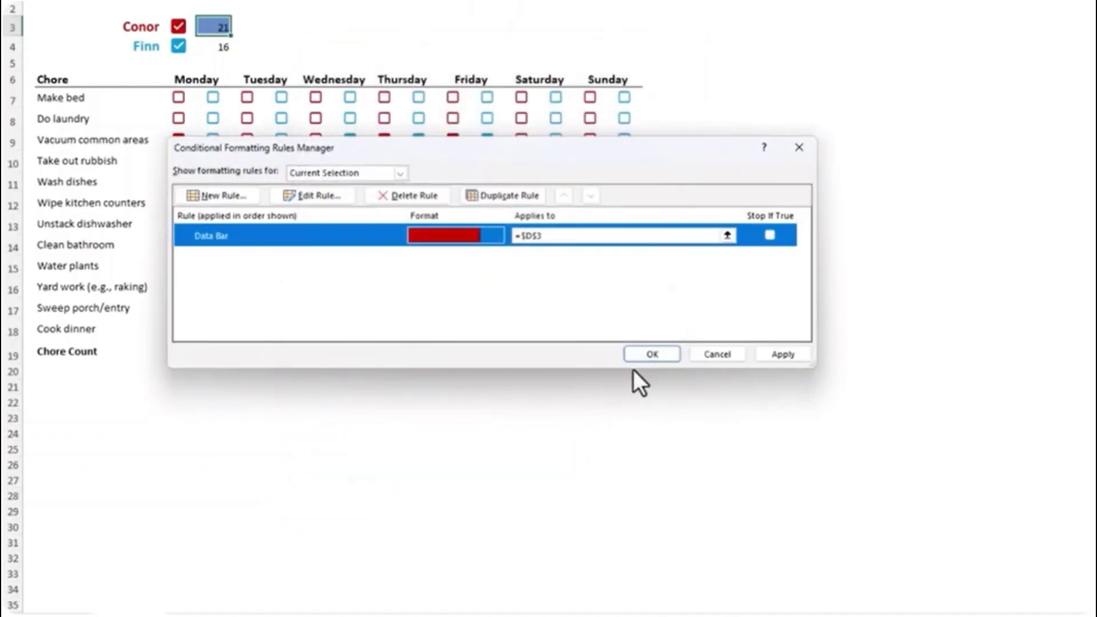
left_click(644, 355)
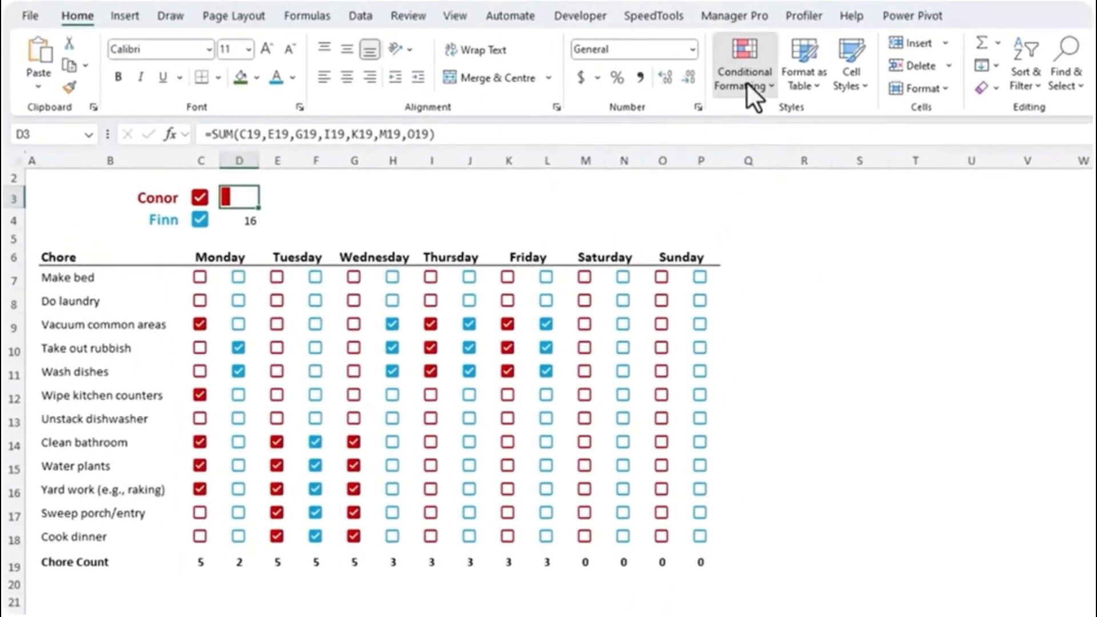
In Manage Rules, duplicate the dark red data bar rule and recolour the copy light blue.
left_click(747, 83)
left_click(777, 349)
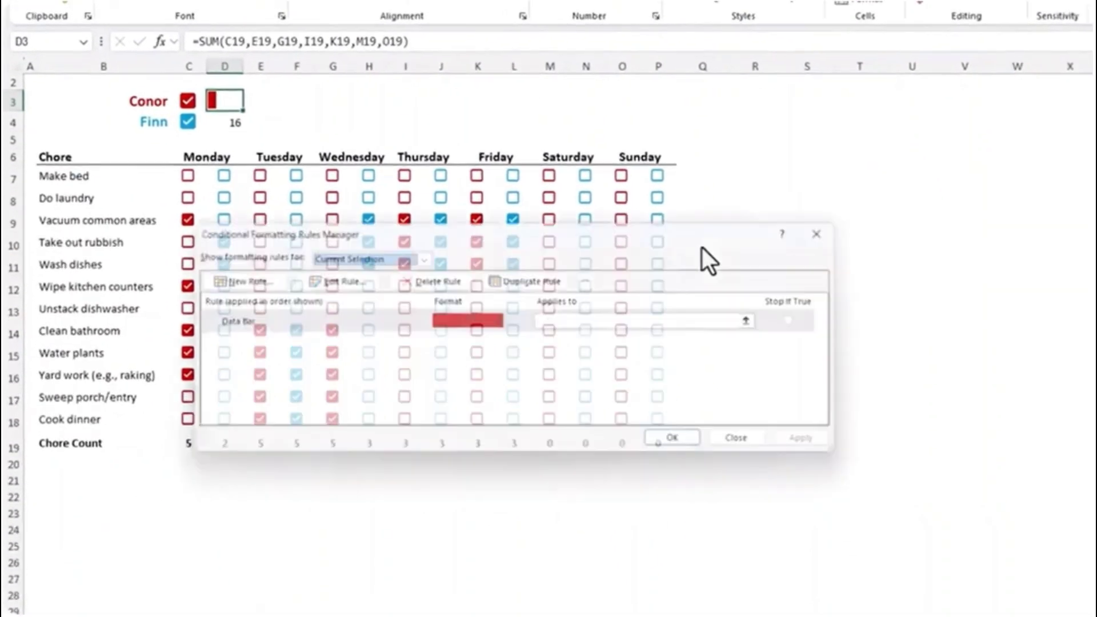
left_click(308, 433)
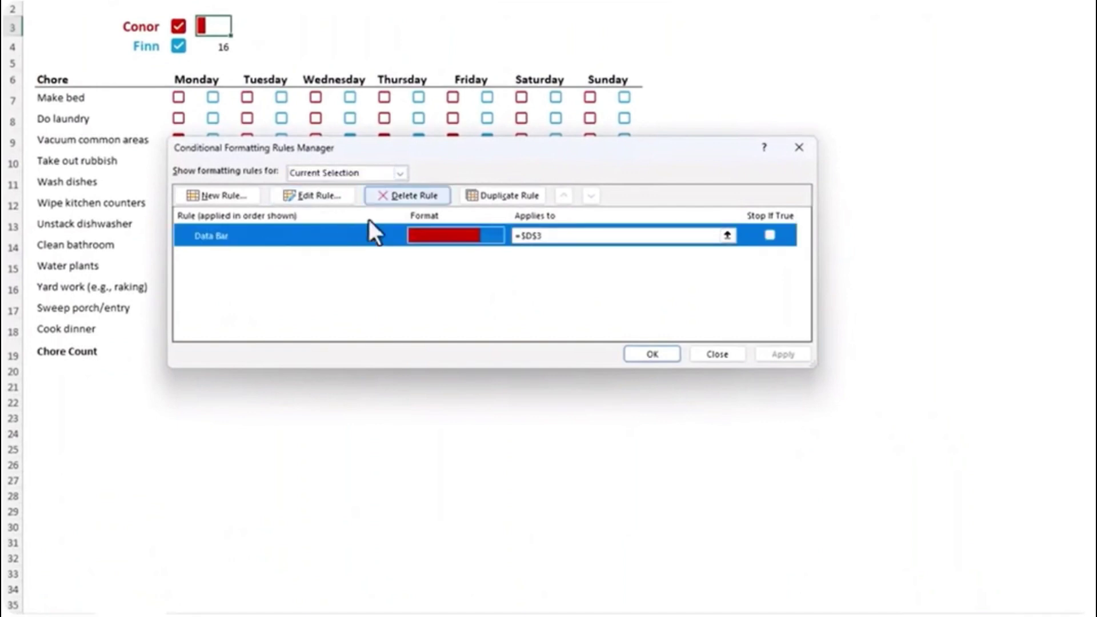
left_click(489, 196)
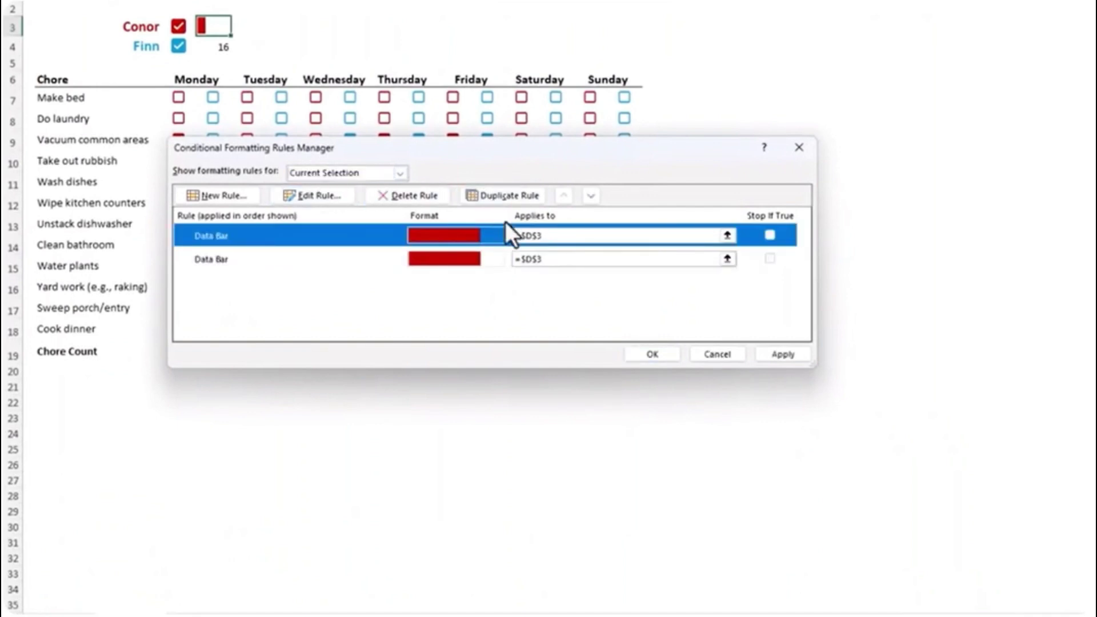
left_click(535, 259)
left_click(537, 260)
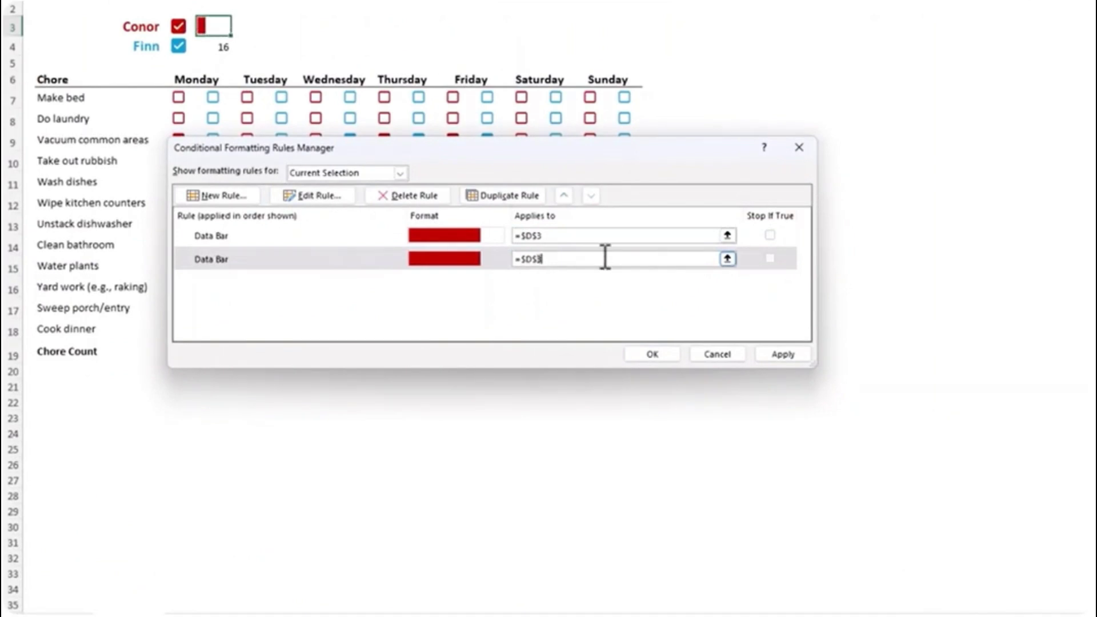
double_click(381, 254)
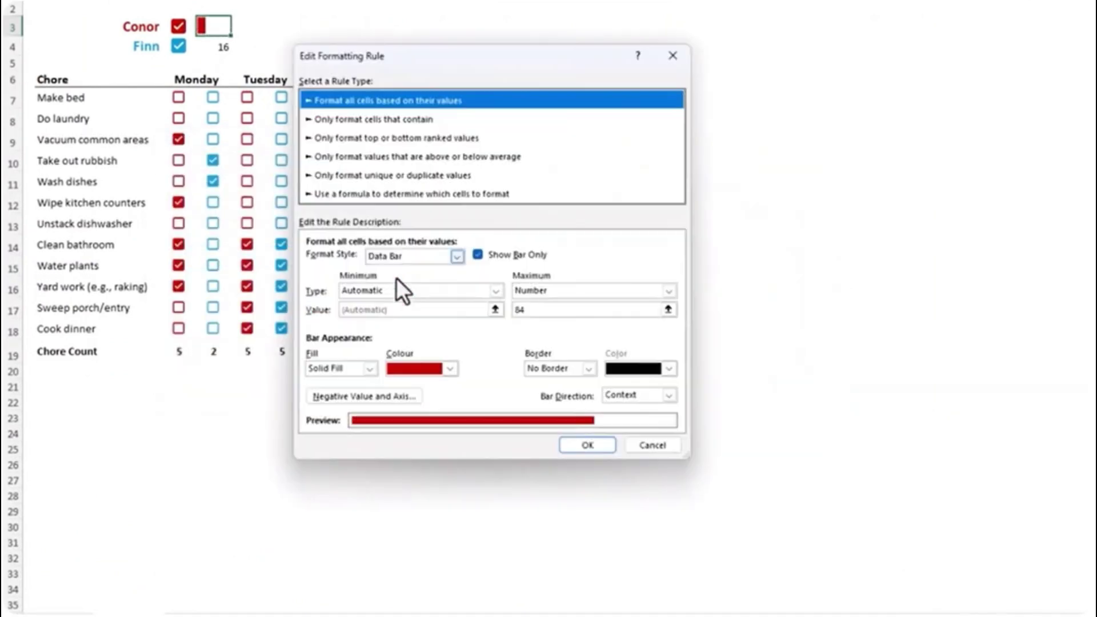
left_click(449, 368)
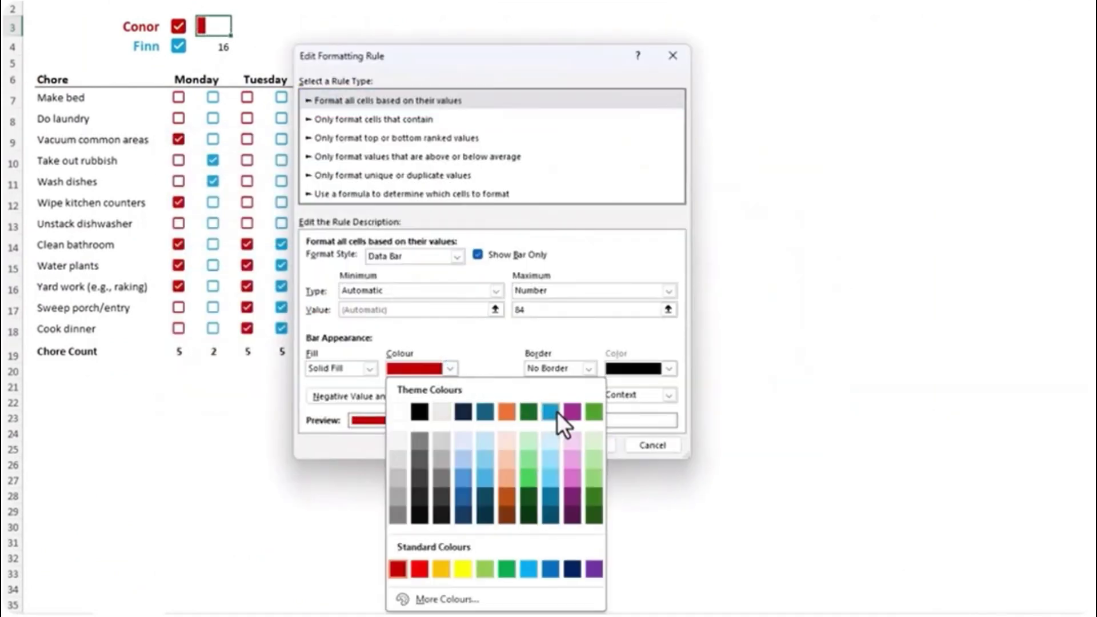
left_click(557, 412)
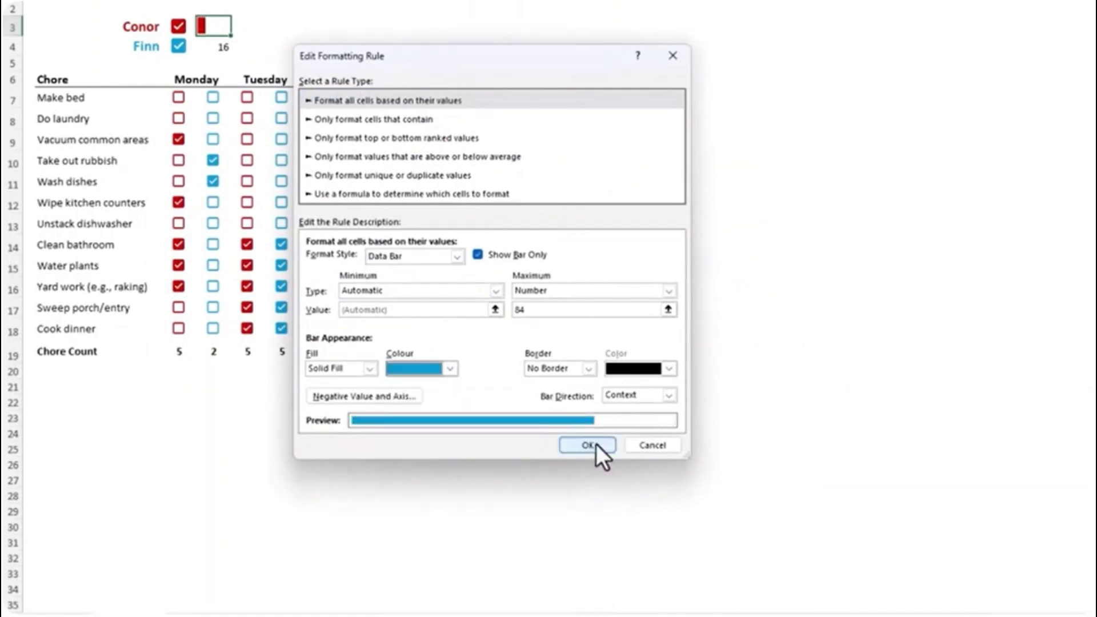
left_click(595, 444)
Apply the light blue bar rule, then tick checkbox blocks on Thursday, Saturday, Monday and Tuesday.
left_click(650, 354)
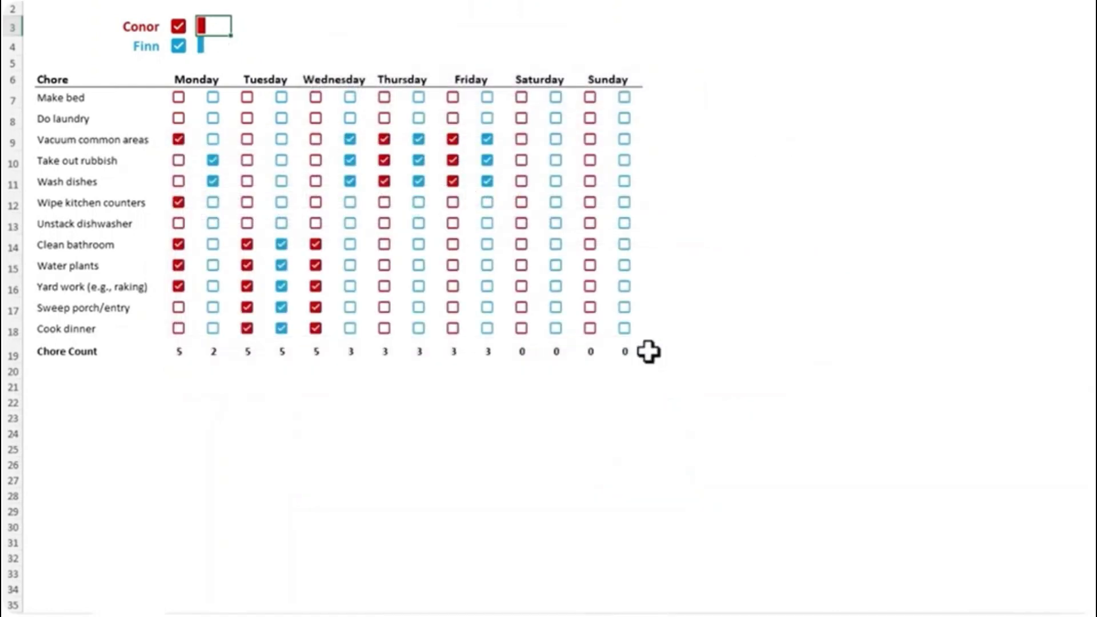
left_click_drag(421, 224, 424, 338)
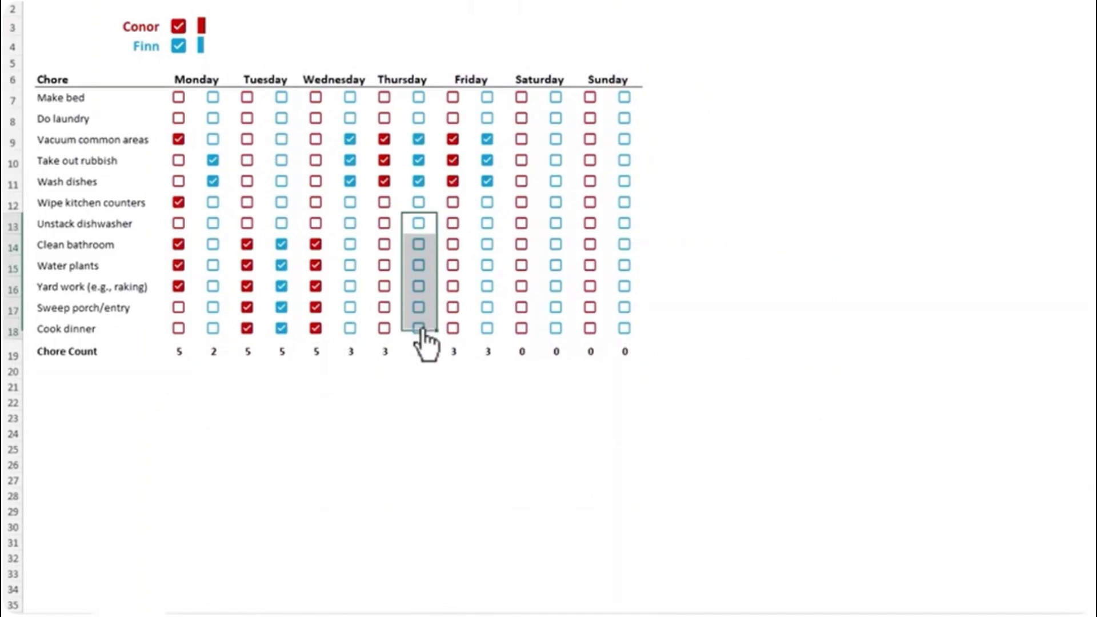
key("space")
left_click_drag(562, 140, 558, 312)
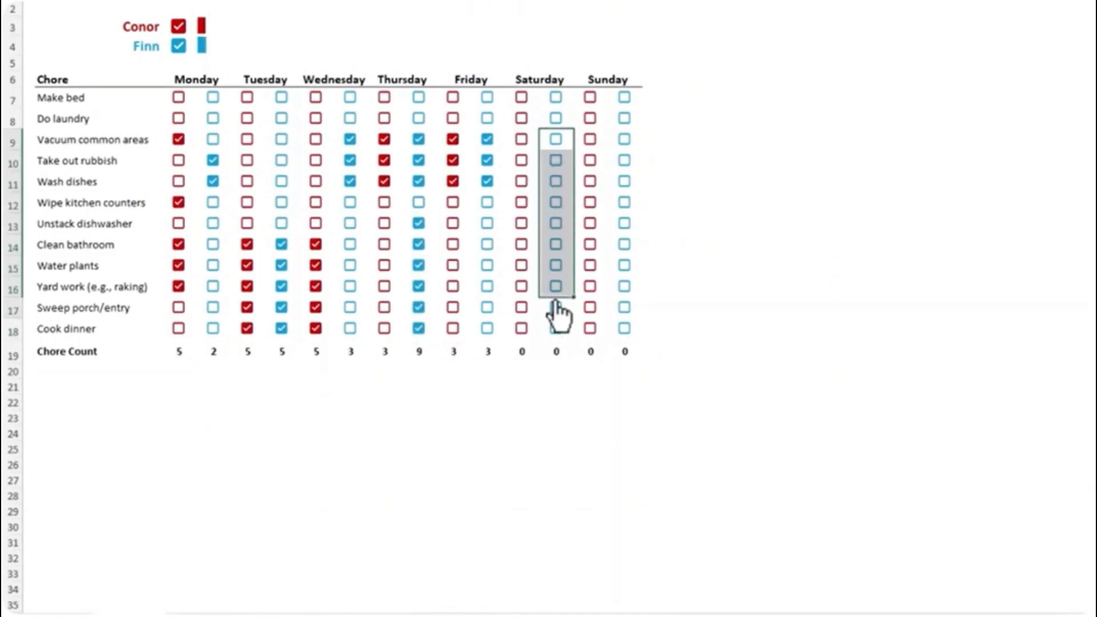
key("space")
left_click_drag(521, 106, 519, 249)
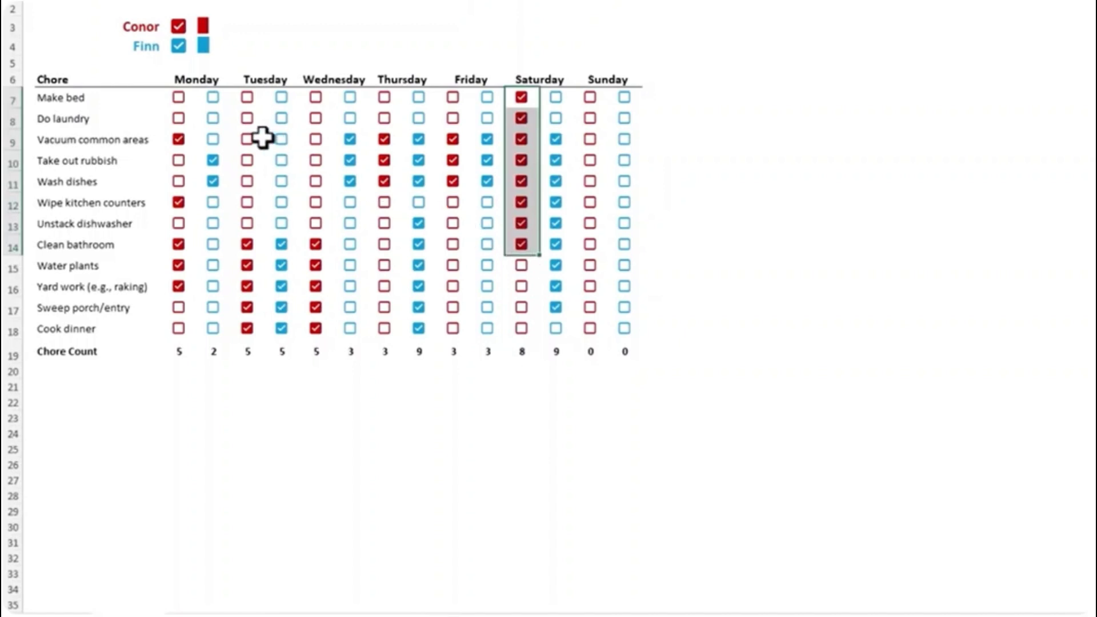
left_click_drag(263, 137, 225, 208)
key("space")
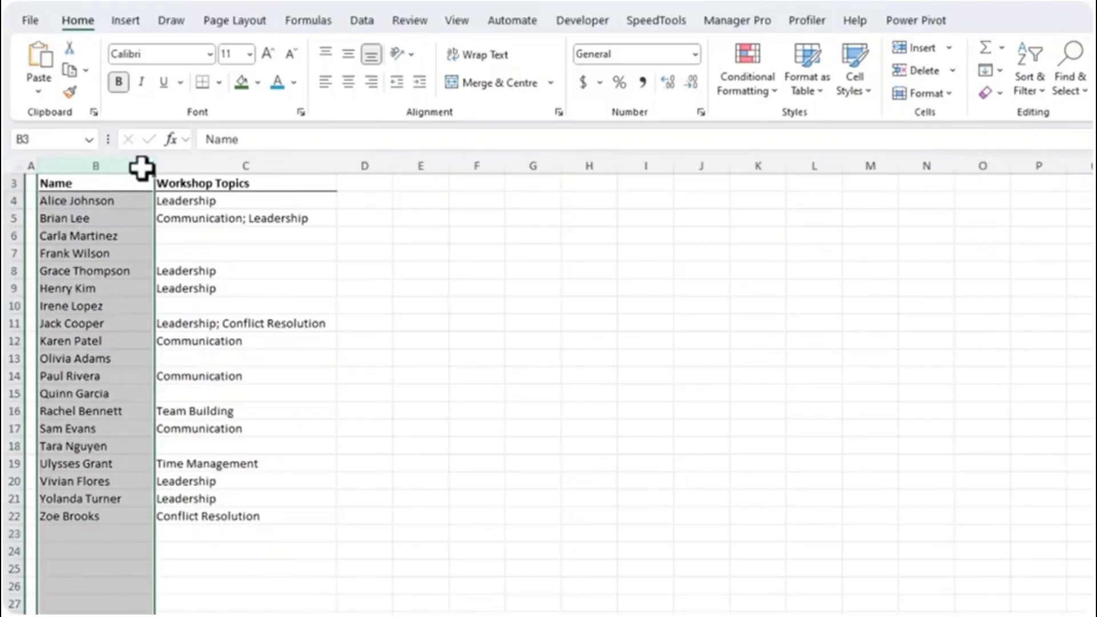
Select the Name and Workshop Topics data B3:C22 and float the Copilot pane beside it.
left_click(219, 166)
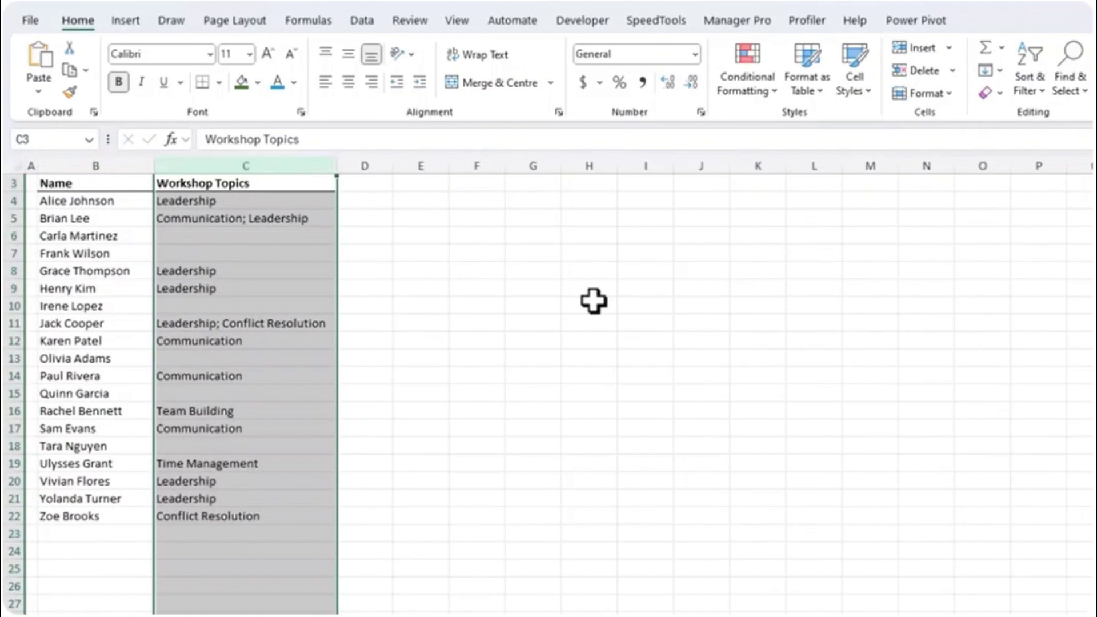
left_click(289, 221)
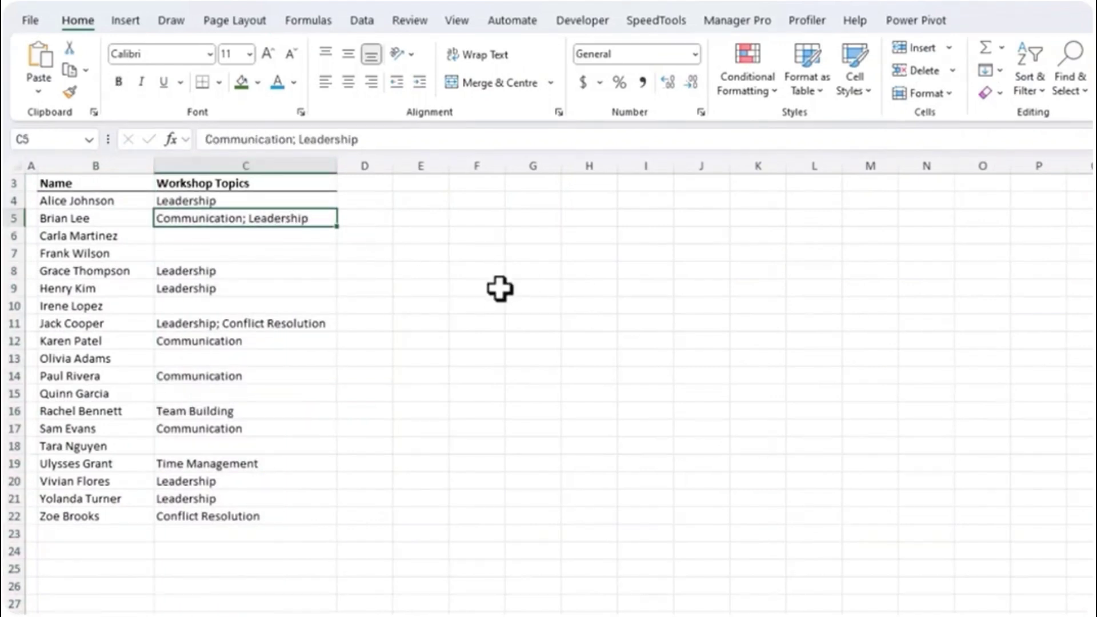
left_click_drag(130, 183, 263, 516)
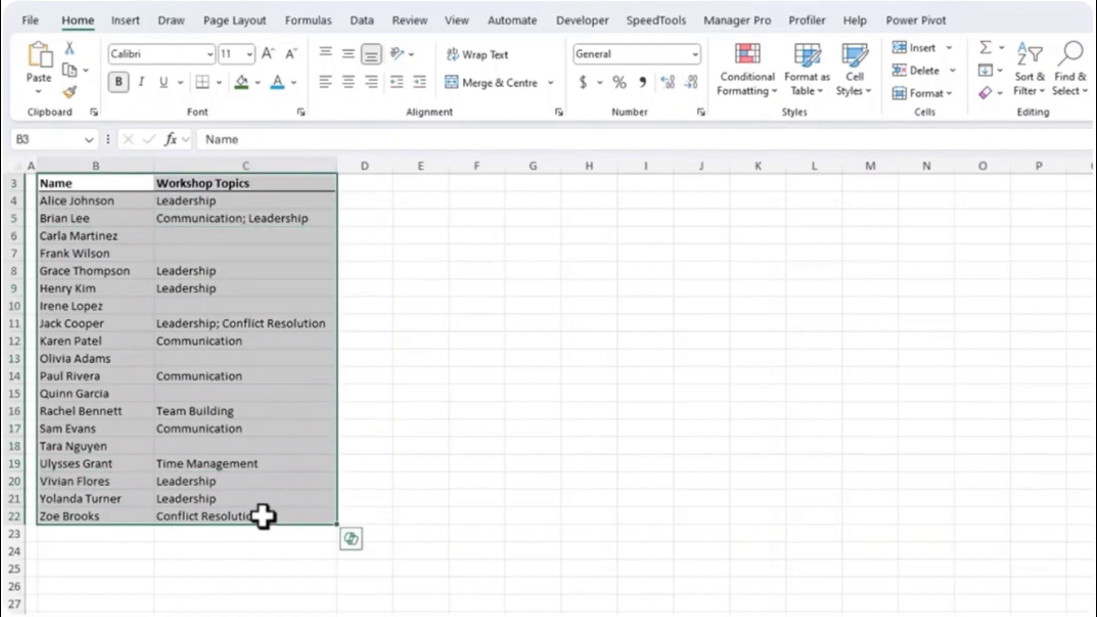
left_click(684, 85)
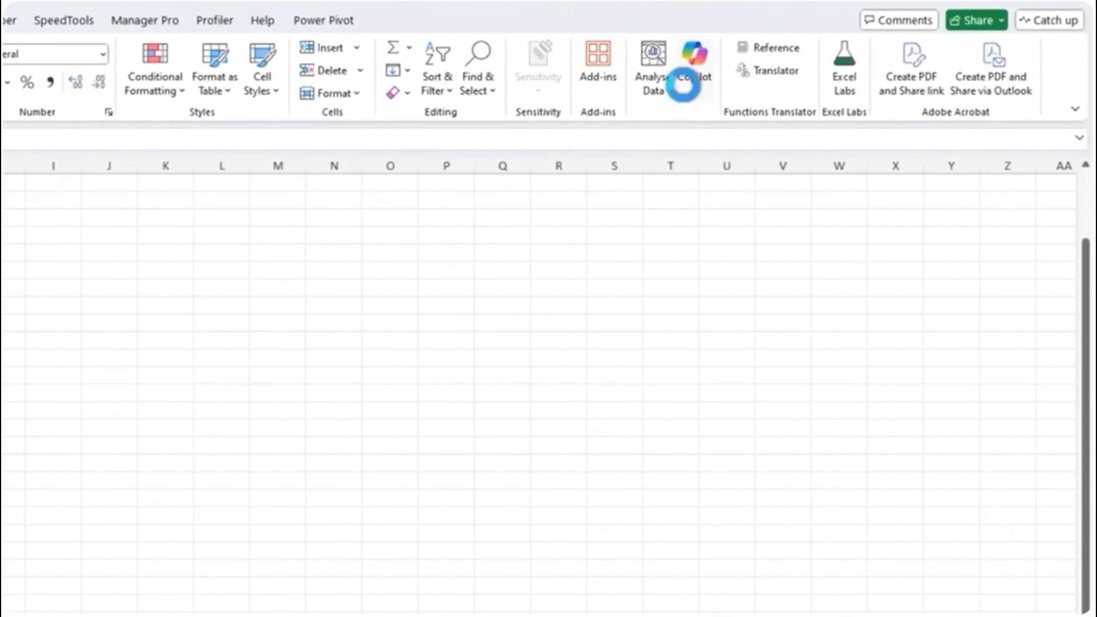
left_click_drag(824, 238, 117, 263)
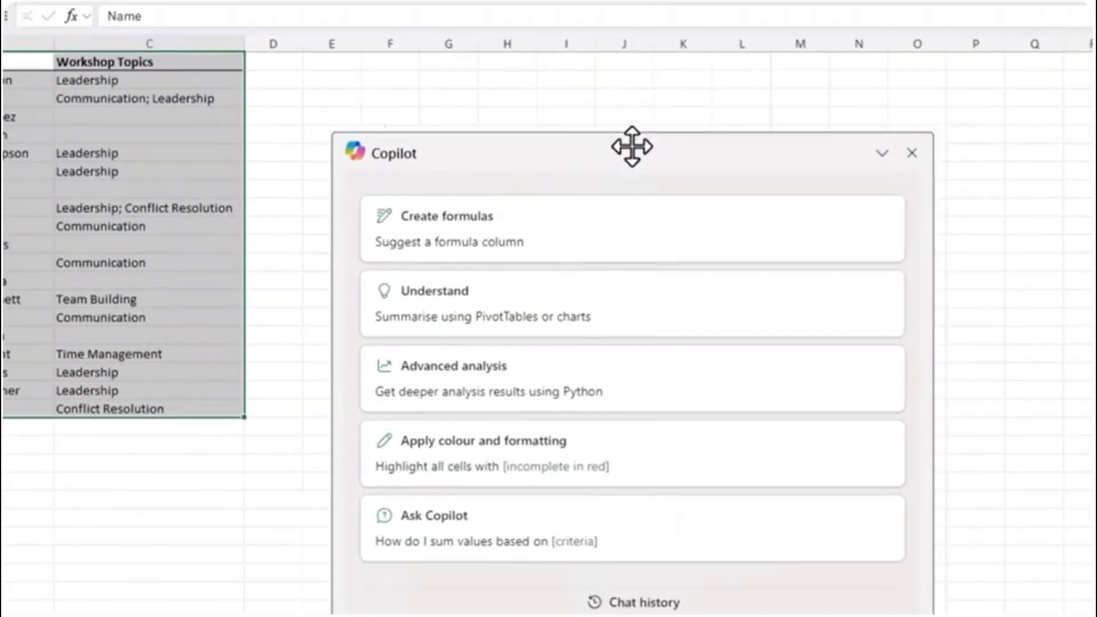
left_click_drag(632, 146, 627, 32)
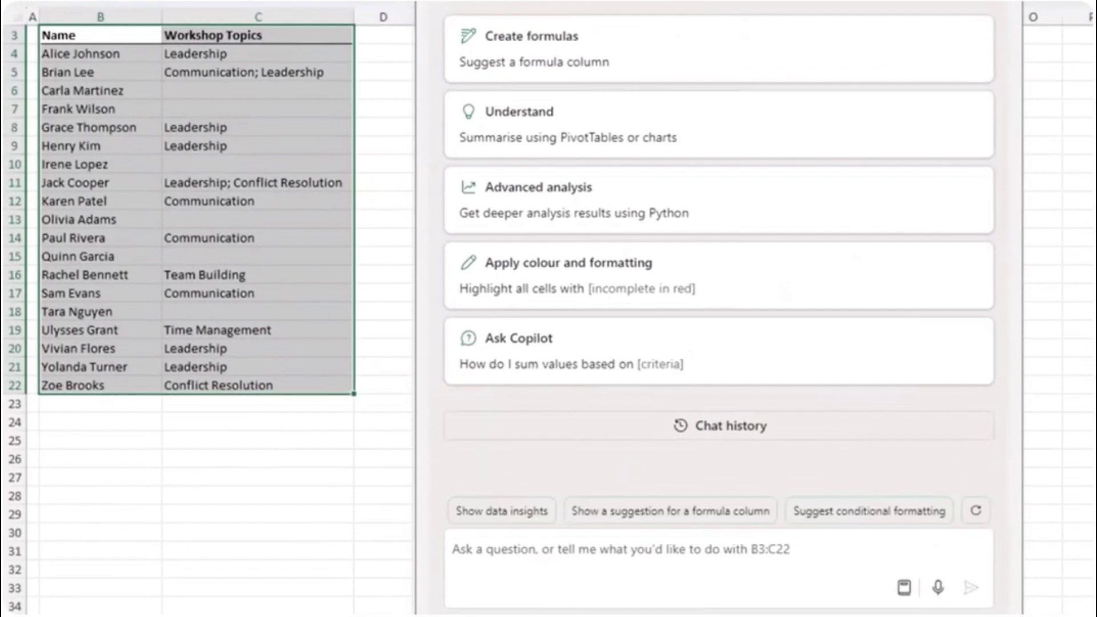
Ask Copilot for Y-flag columns for Communication through Time Management and review its suggested formulas.
left_click(549, 552)
key("ctrl+v")
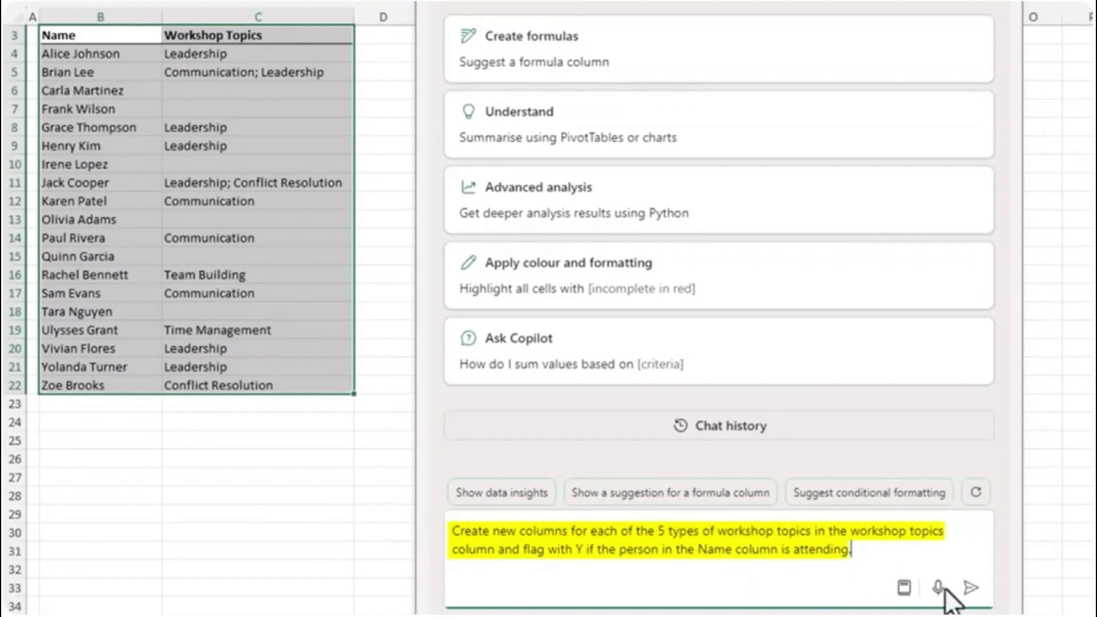
left_click(971, 588)
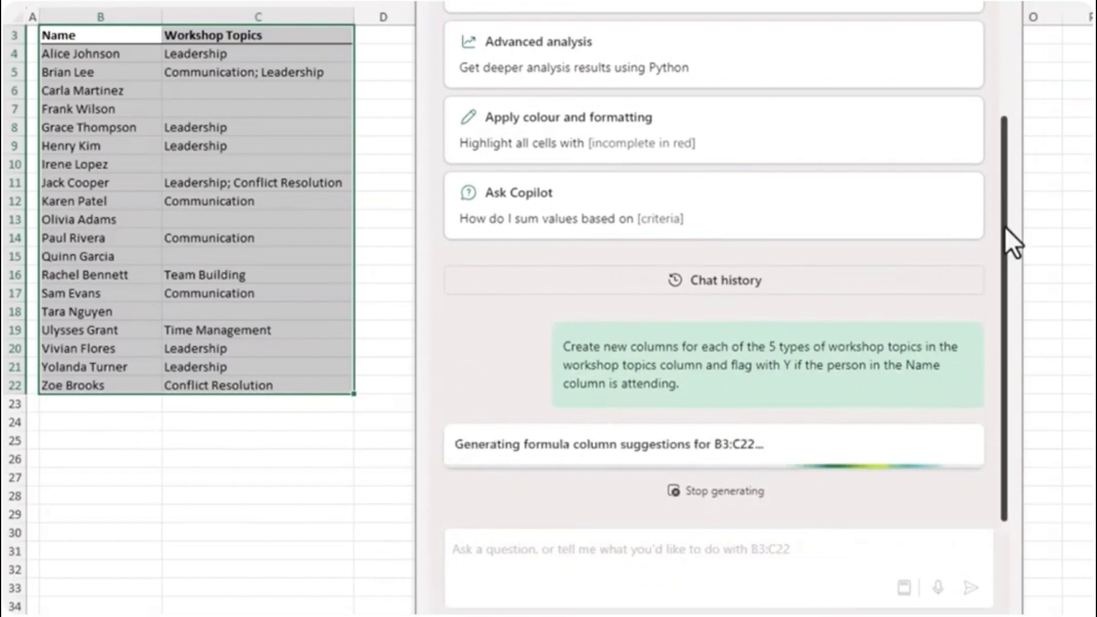
left_click_drag(1007, 407, 1016, 201)
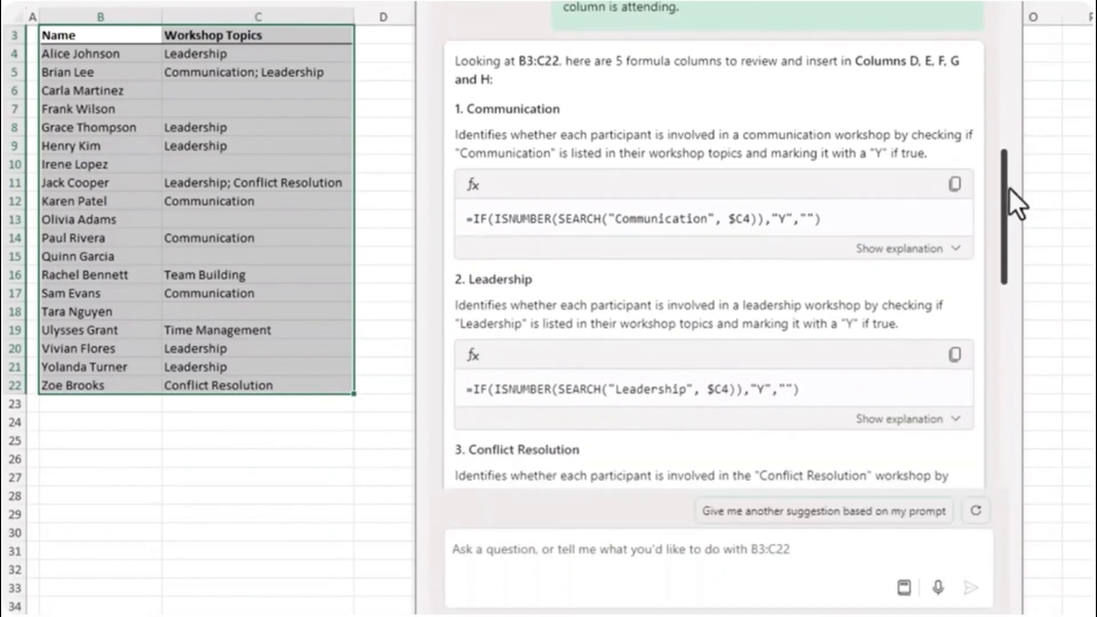
scroll(601, 169, "down", 5)
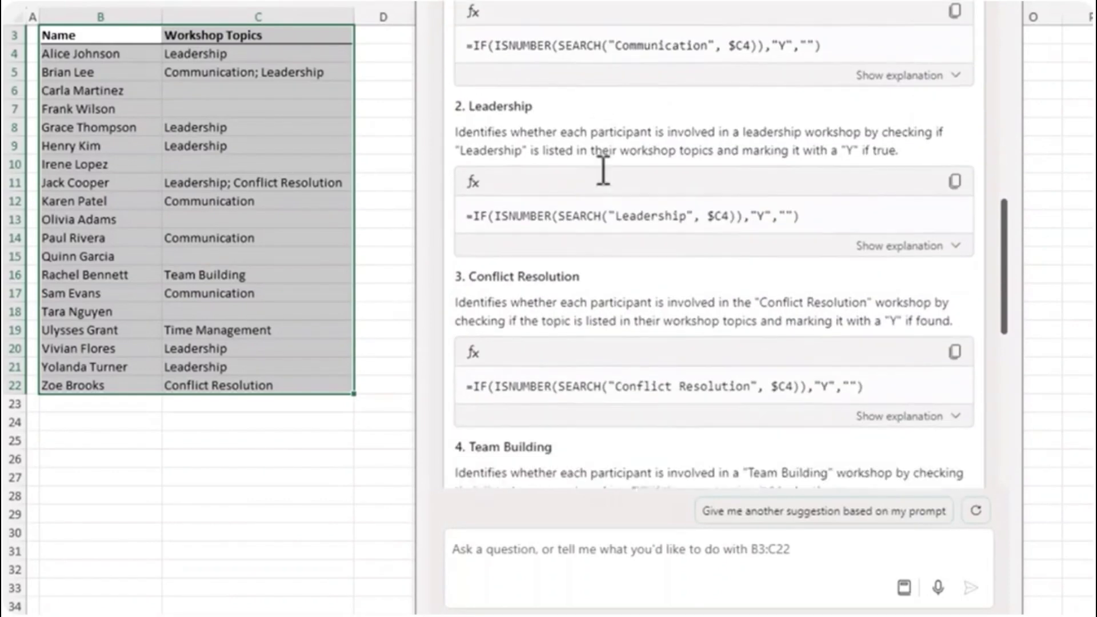
scroll(546, 262, "down", 8)
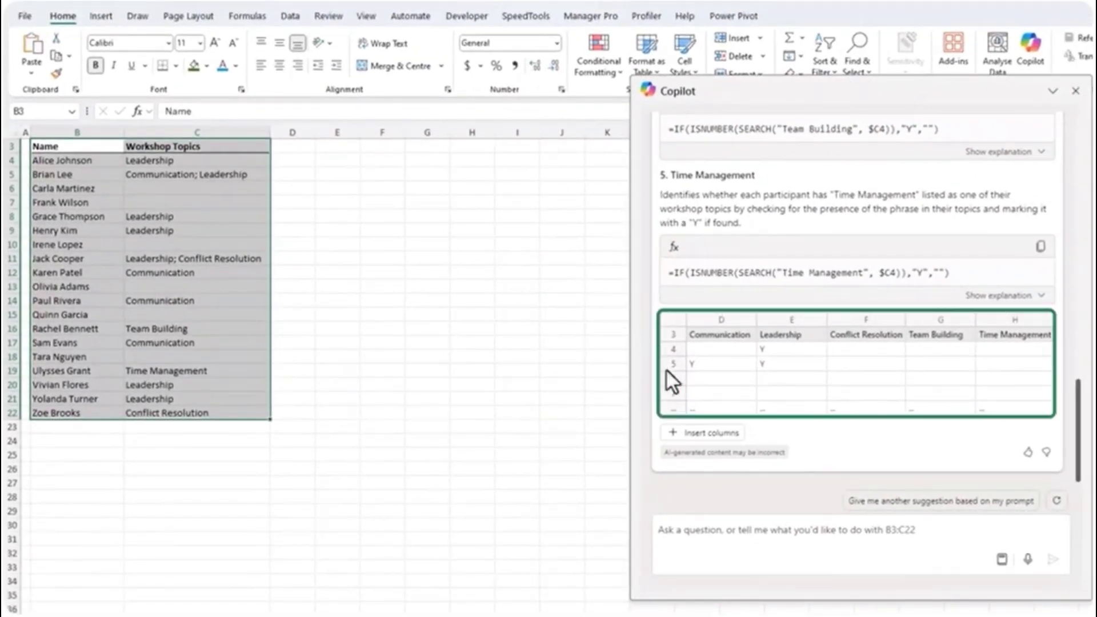
mouse_move(721, 435)
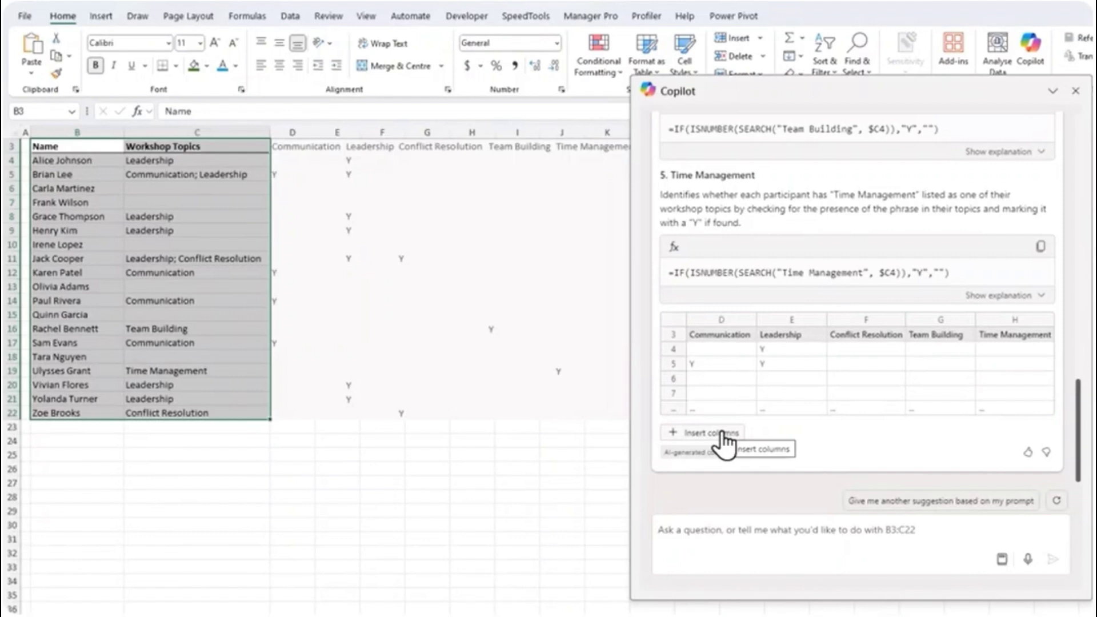
Insert Copilot's flag columns into D:H, dock Copilot on the right, and check the D4:H4 formulas.
left_click(721, 434)
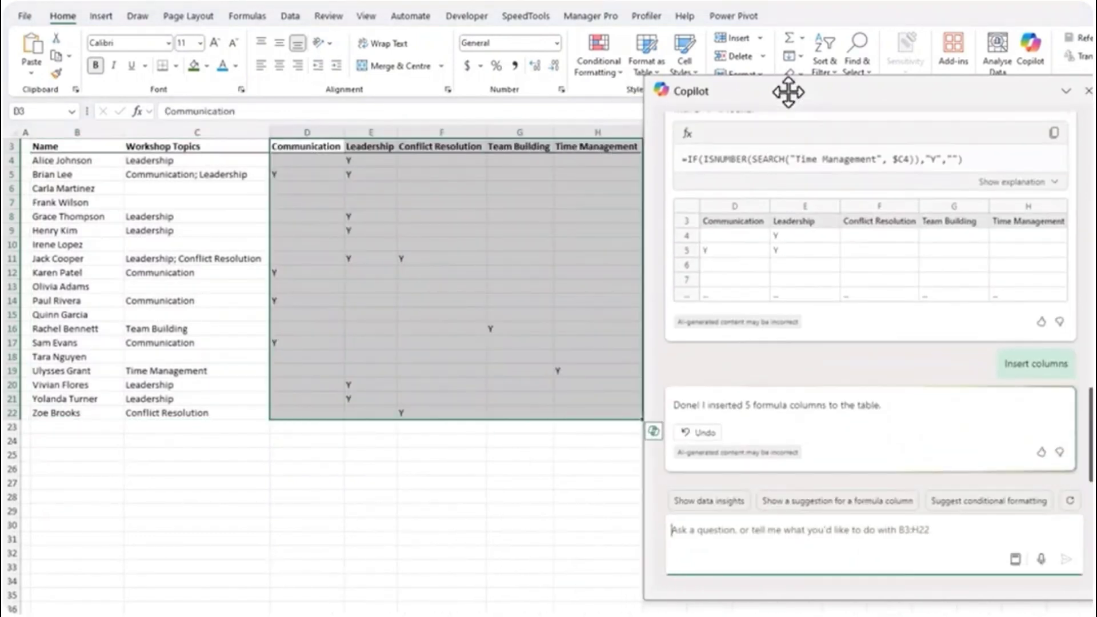
left_click_drag(788, 92, 1004, 93)
left_click(324, 159)
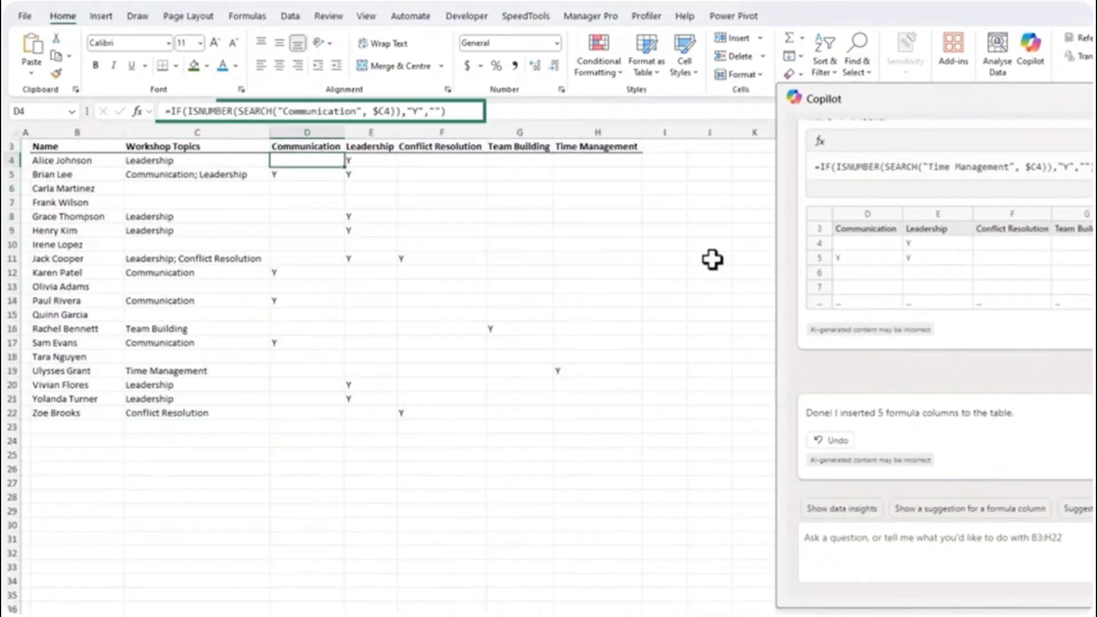
key("Right")
key("Right")
key("Right")
key("Right")
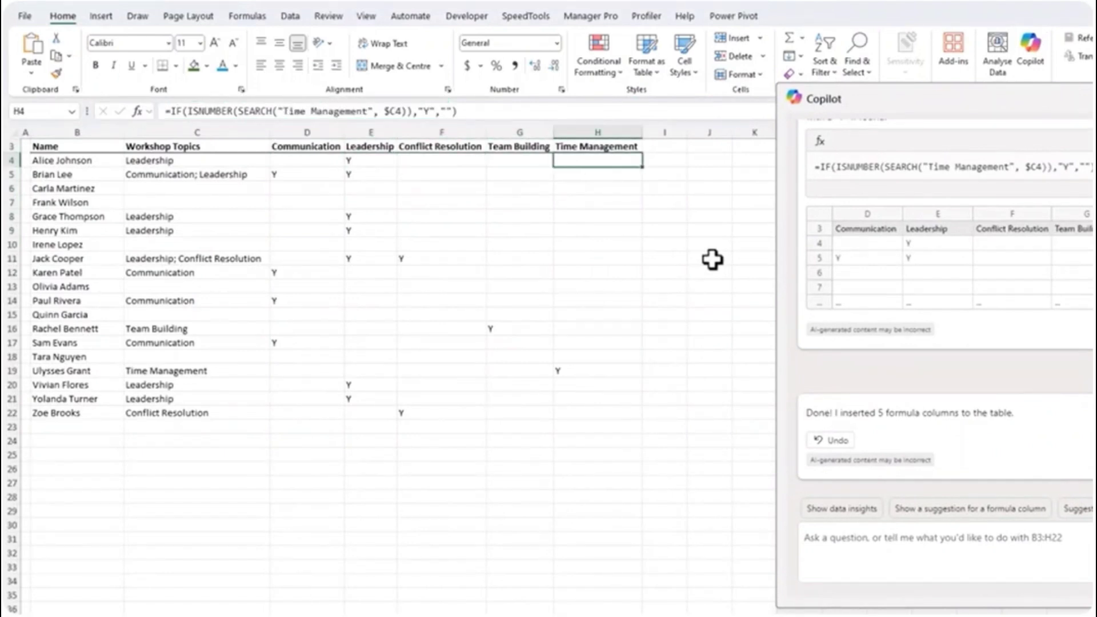
left_click(308, 428)
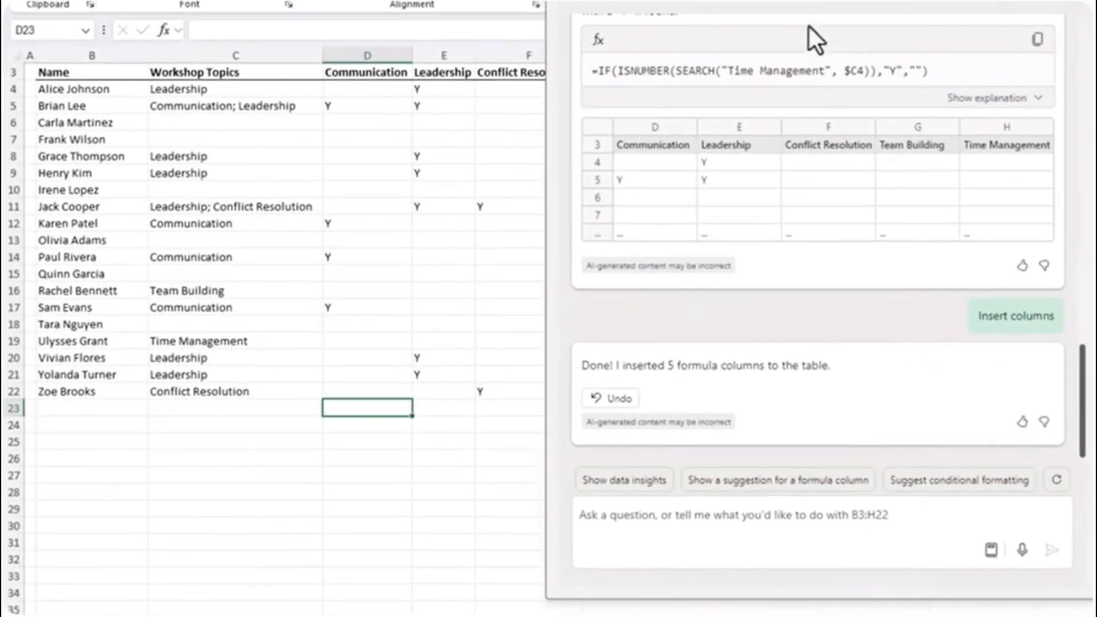
left_click(945, 541)
Have Copilot add a row-23 Total of COUNTIF attendee counts (4, 7, 2, 1, 1) and verify each.
type("Add a formula to each of the 5 workshop topic columns to count how many people are attending.")
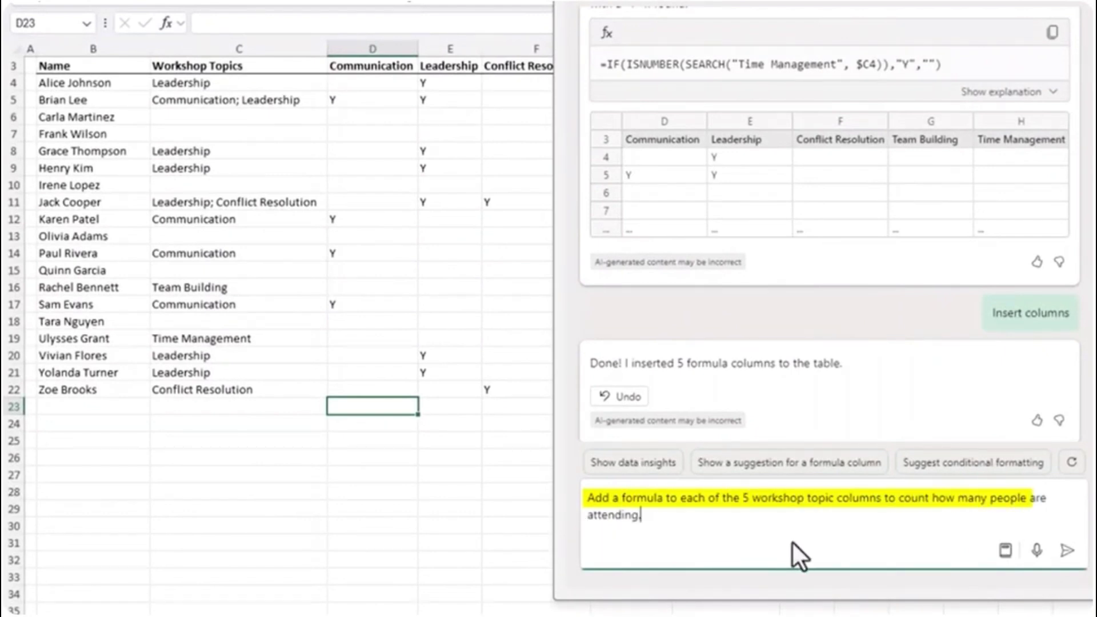
left_click(1066, 550)
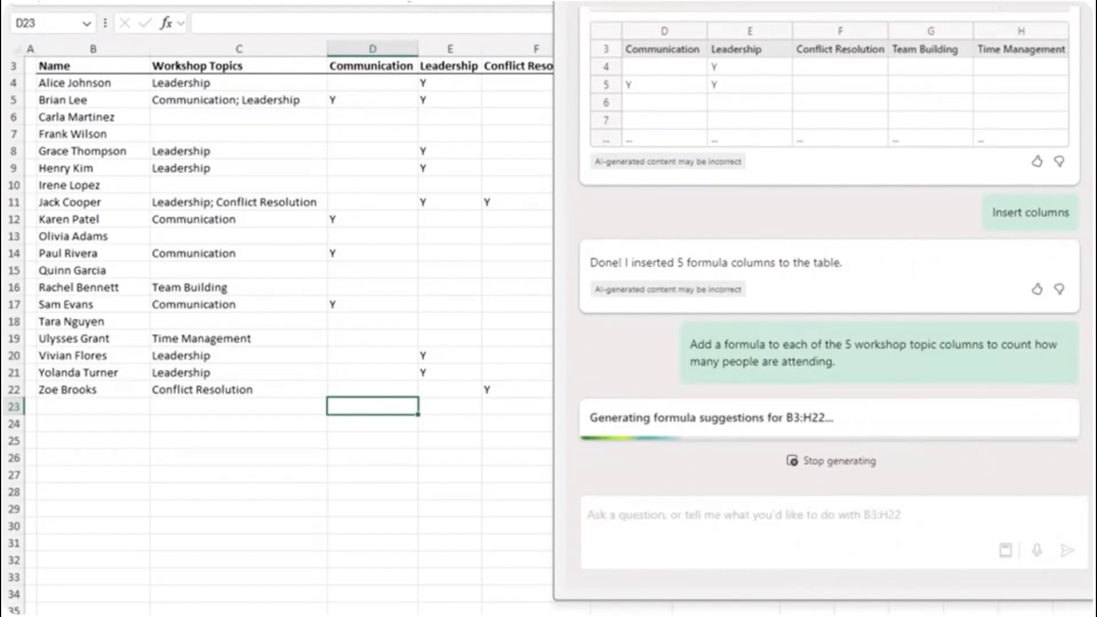
left_click_drag(759, 375, 792, 376)
left_click(648, 399)
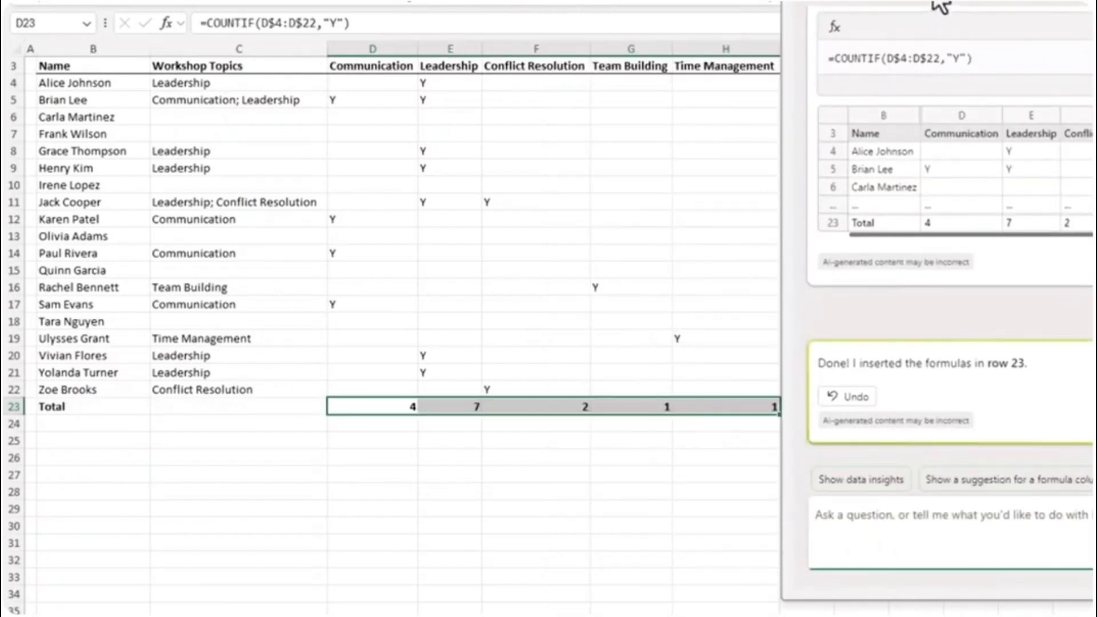
left_click(375, 403)
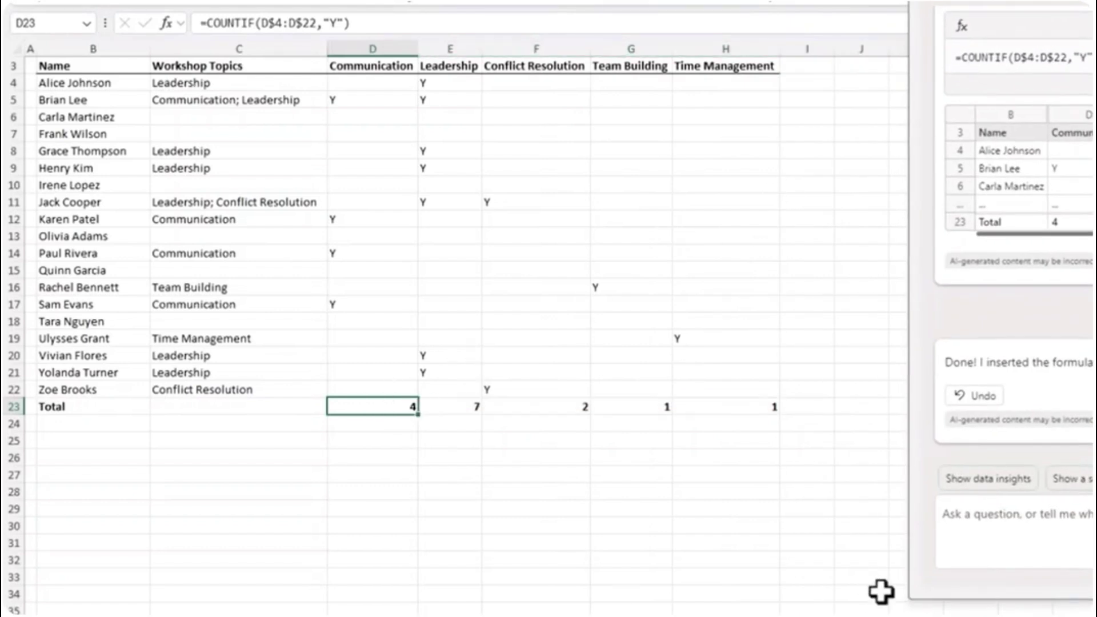
key("Left")
key("Left")
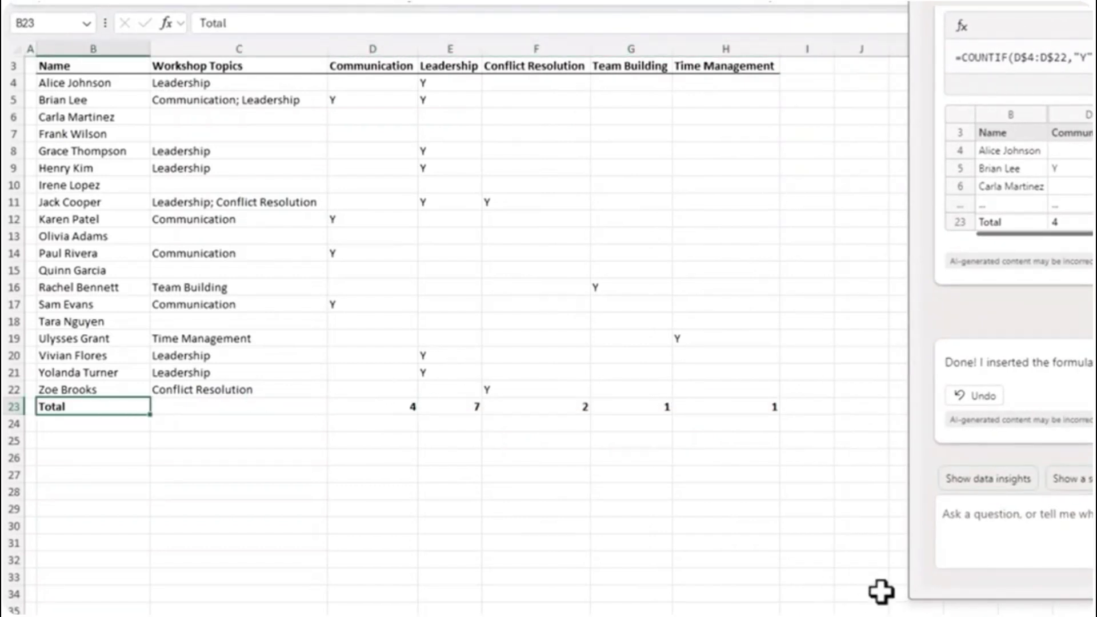
key("Right")
key("Right")
key("Right")
key("Right")
key("Right")
key("Right")
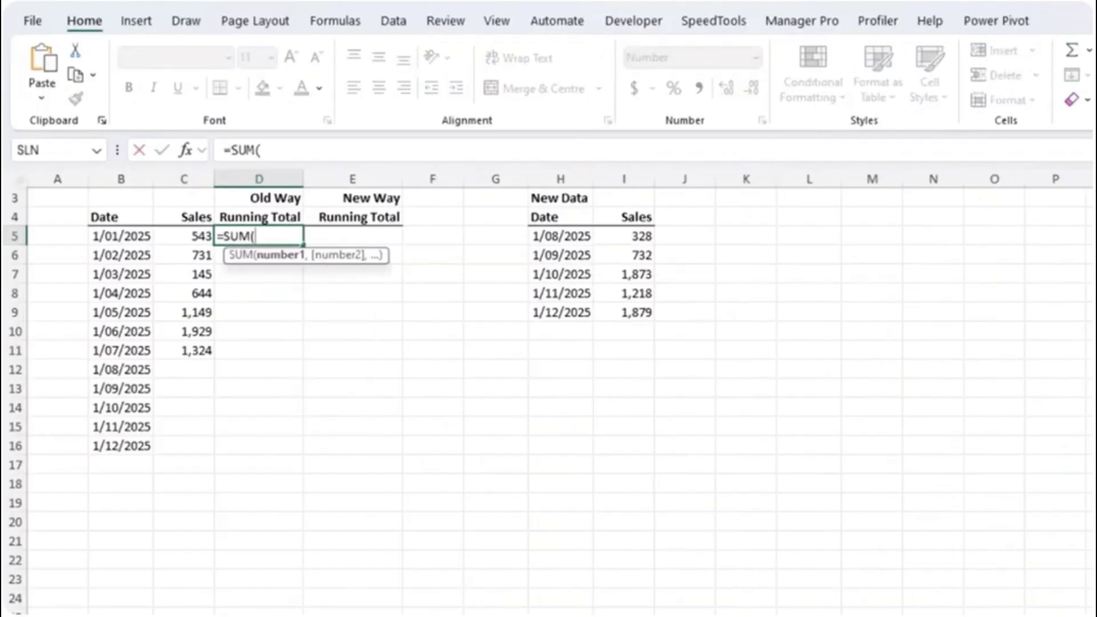
Enter =SUM($C$5:C5) in D5 as the first Old Way running total.
left_click(171, 237)
type(")")
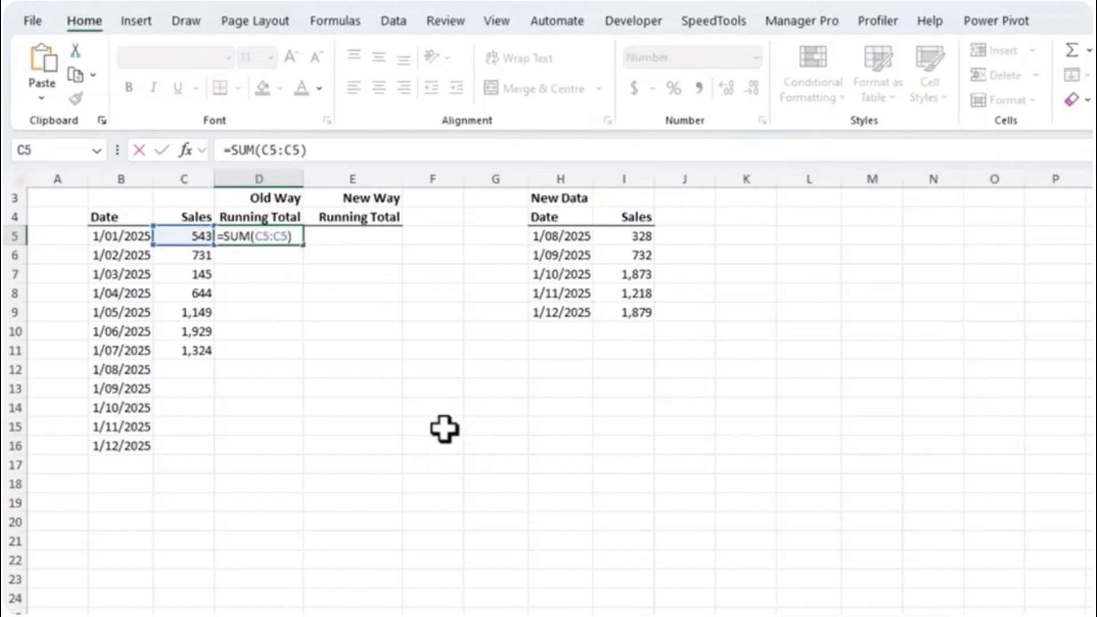
key("Left")
key("Left")
key("Left")
key("Left")
key("Left")
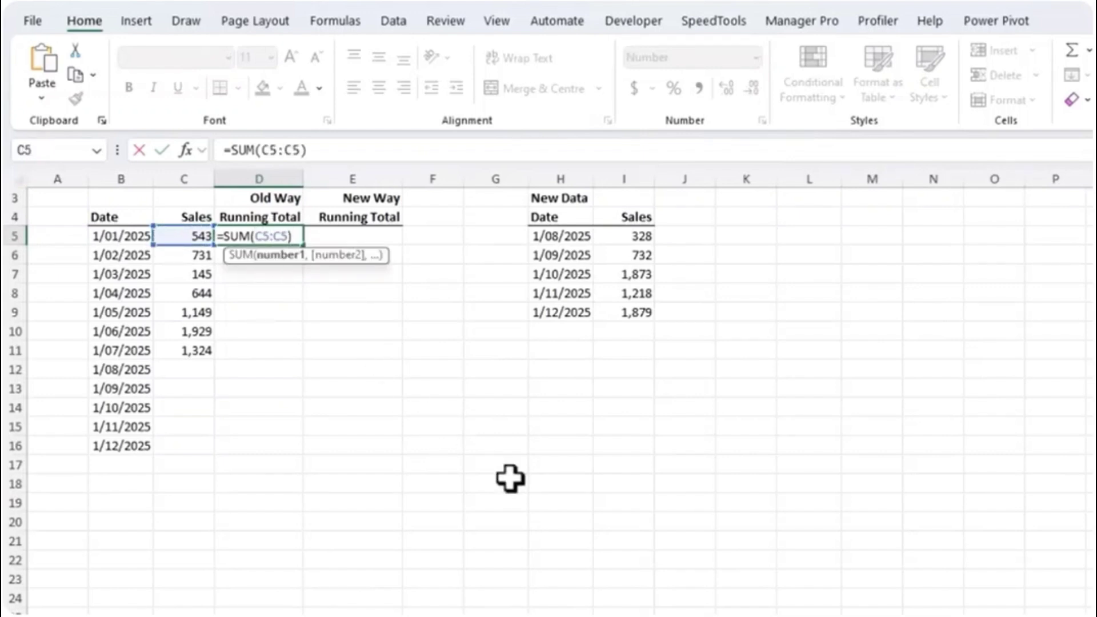
key("F4")
left_click_drag(255, 236, 289, 234)
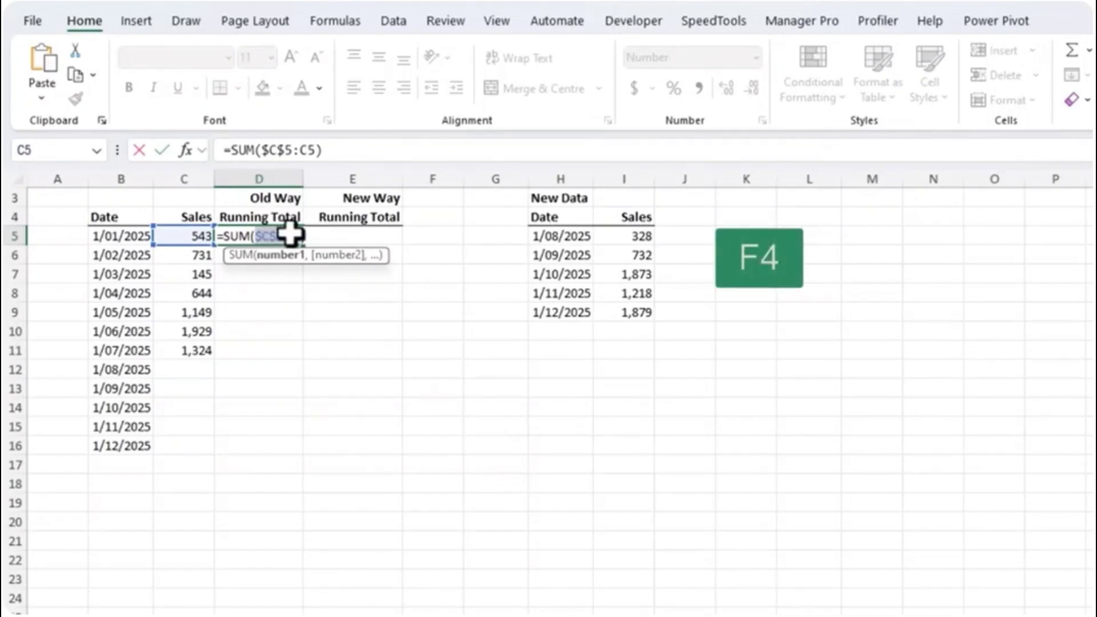
left_click(290, 236)
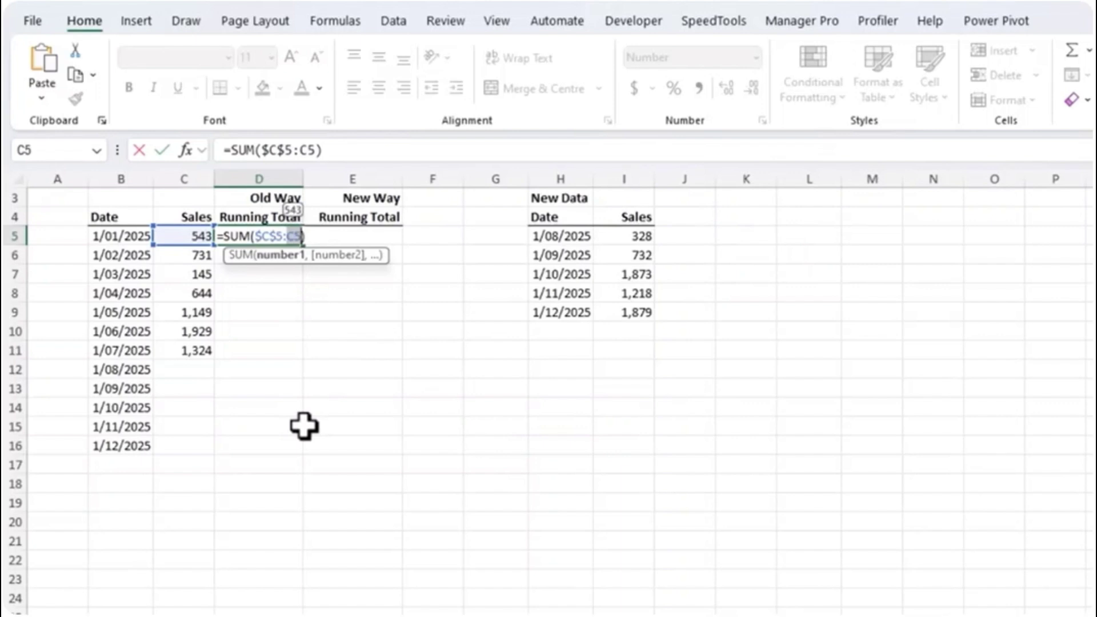
key("Return")
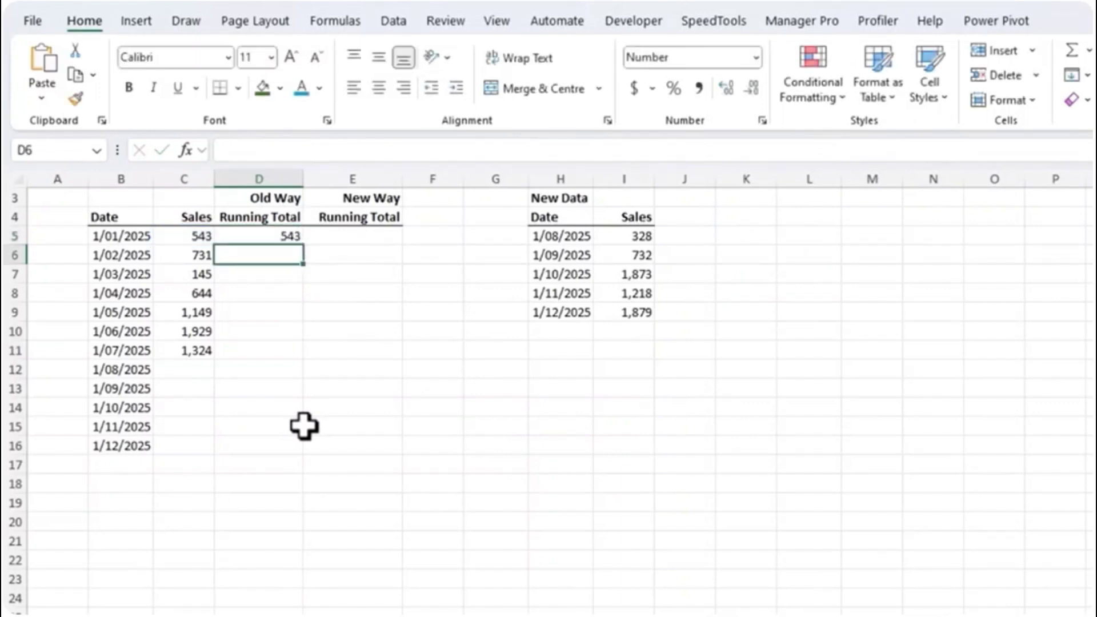
Fill the running total down to D16 and inspect each formula's expanding range.
left_click(273, 238)
double_click(301, 245)
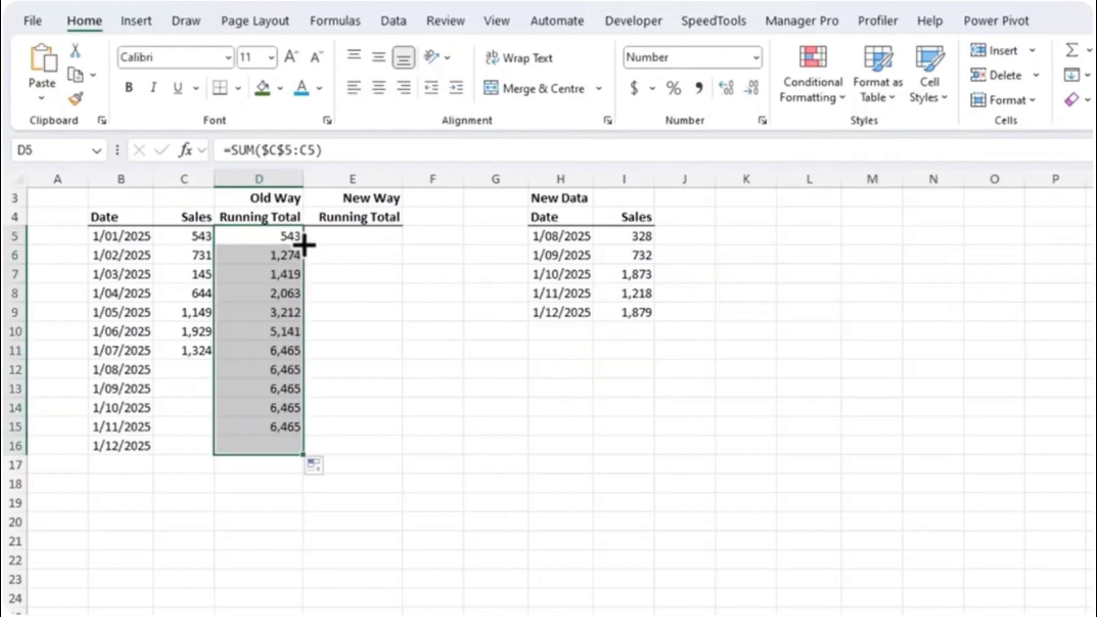
key("Down")
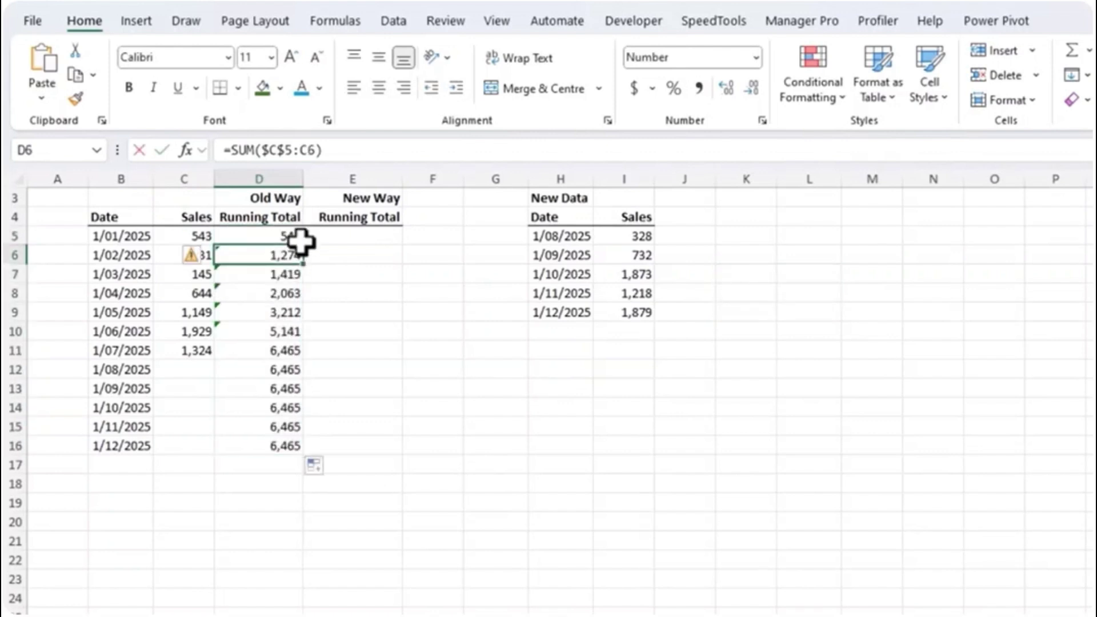
key("F2")
key("Escape")
key("Down")
key("F2")
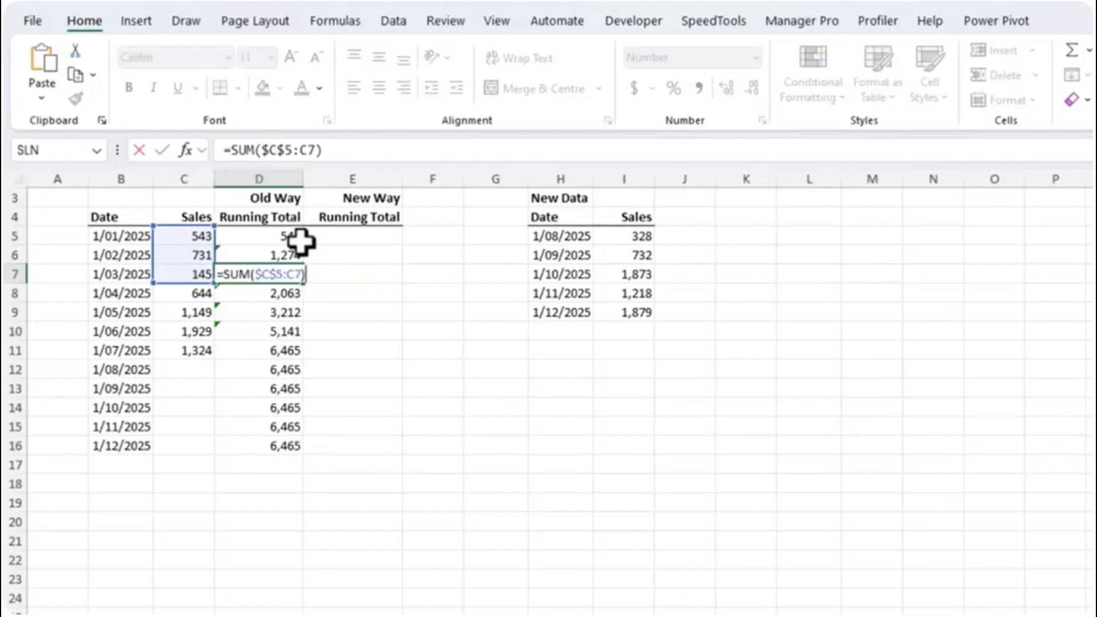
key("Escape")
key("Down")
key("F2")
key("Escape")
key("Down")
key("F2")
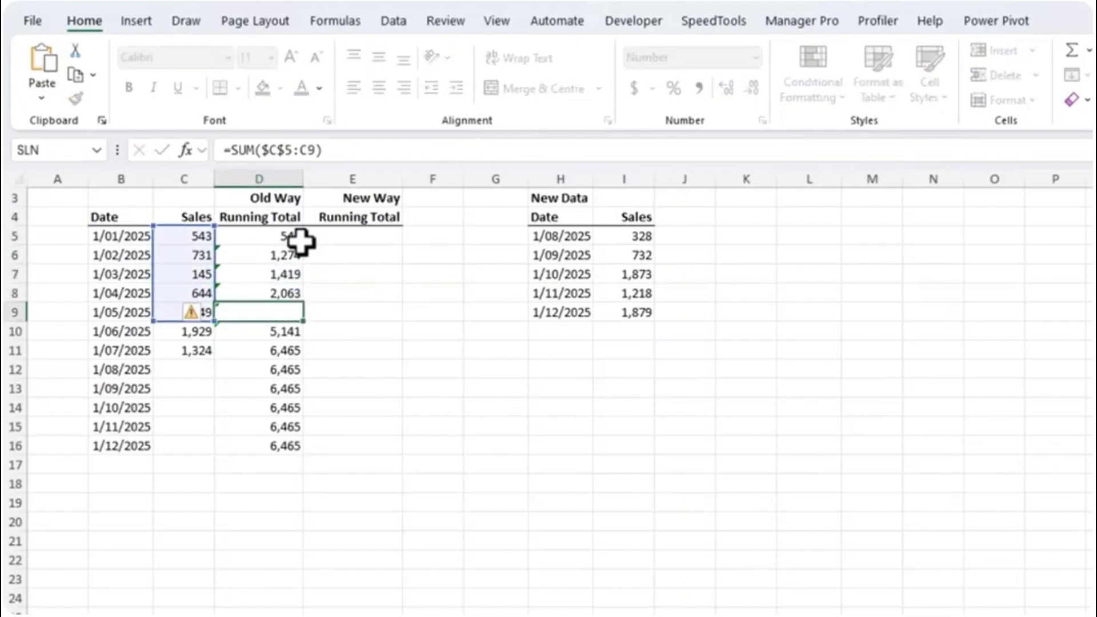
key("Escape")
key("Down")
key("F2")
key("Escape")
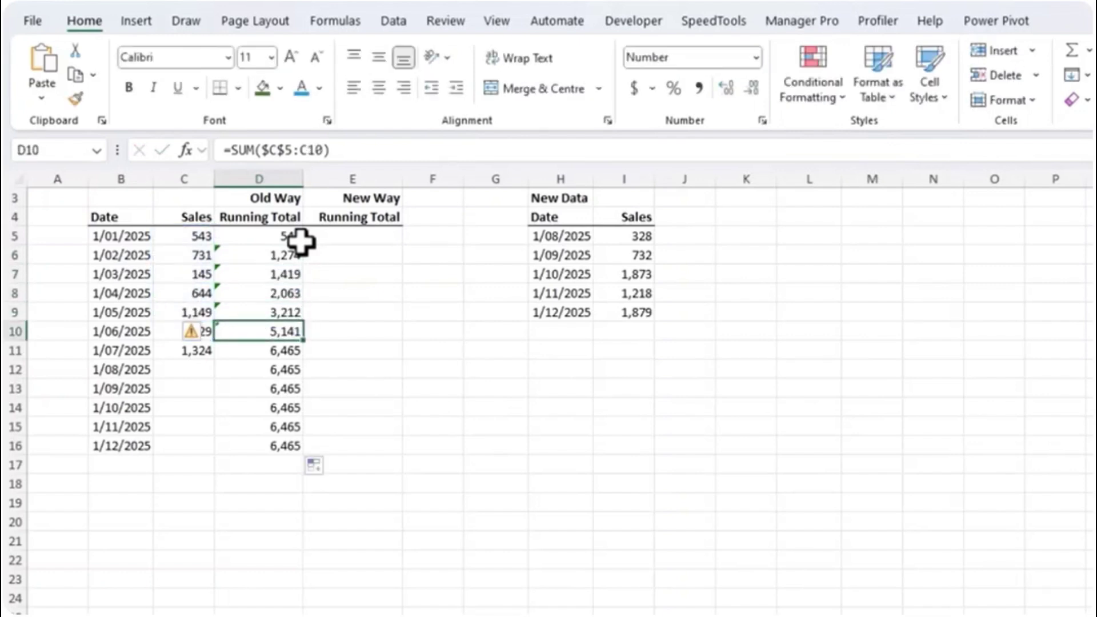
Clear D12:D16, enter 328 sales for 1/08/2025, and extend the total to 6,793 in D12.
left_click_drag(260, 369, 241, 431)
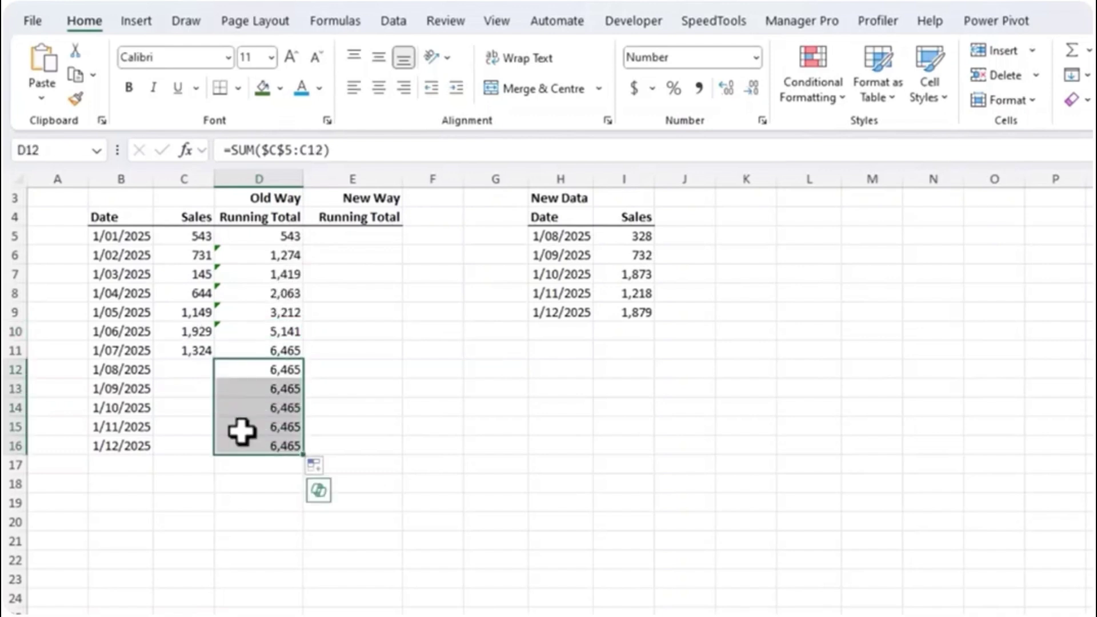
key("Delete")
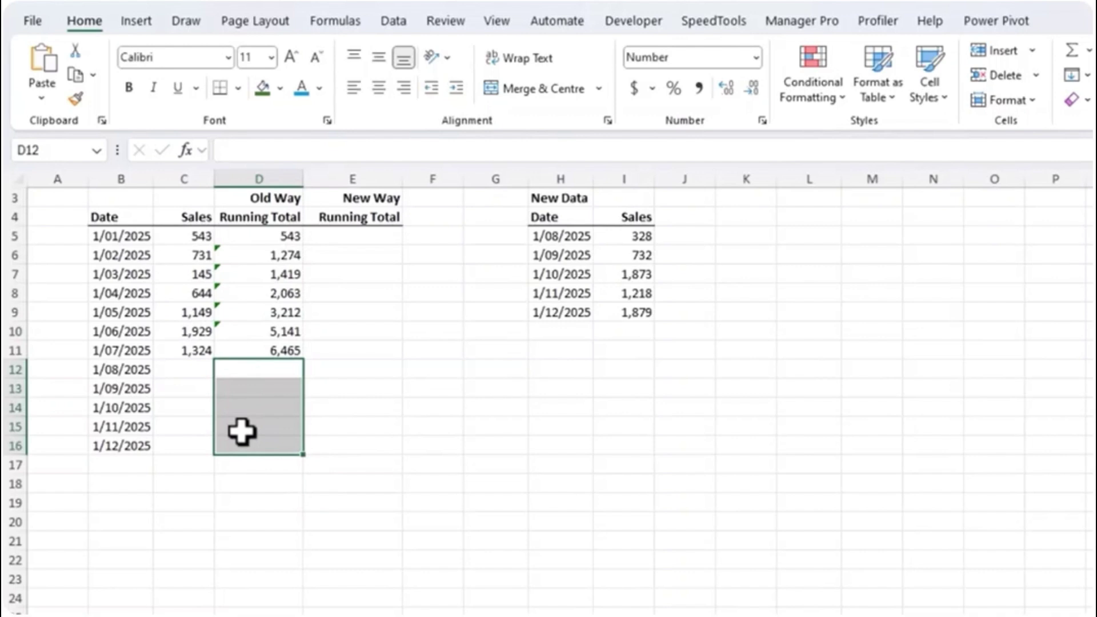
left_click(200, 369)
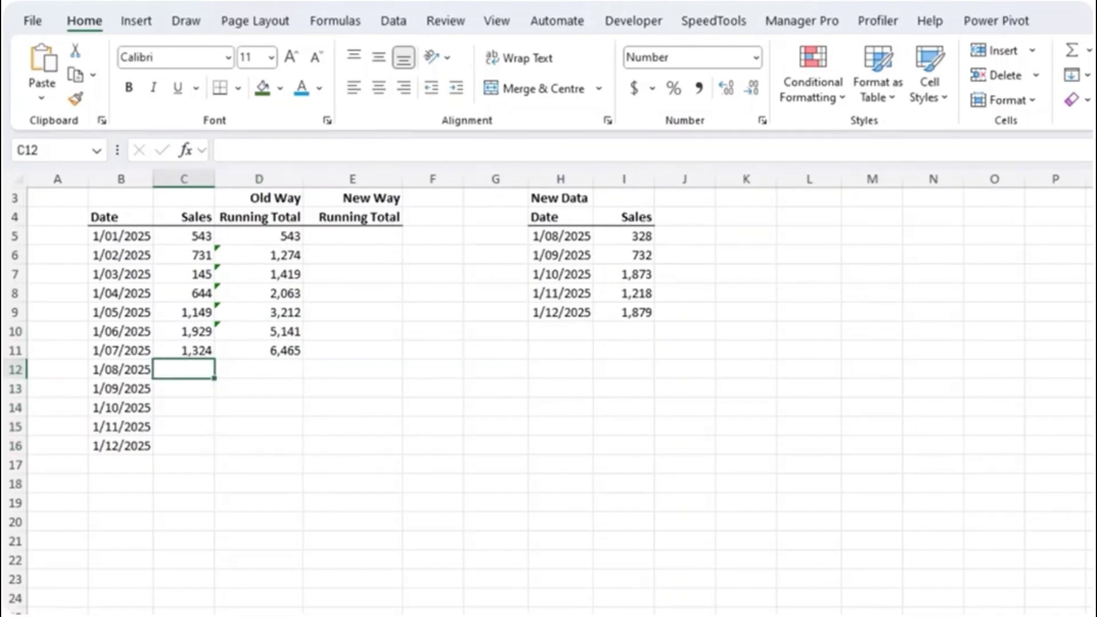
type("328")
key("Tab")
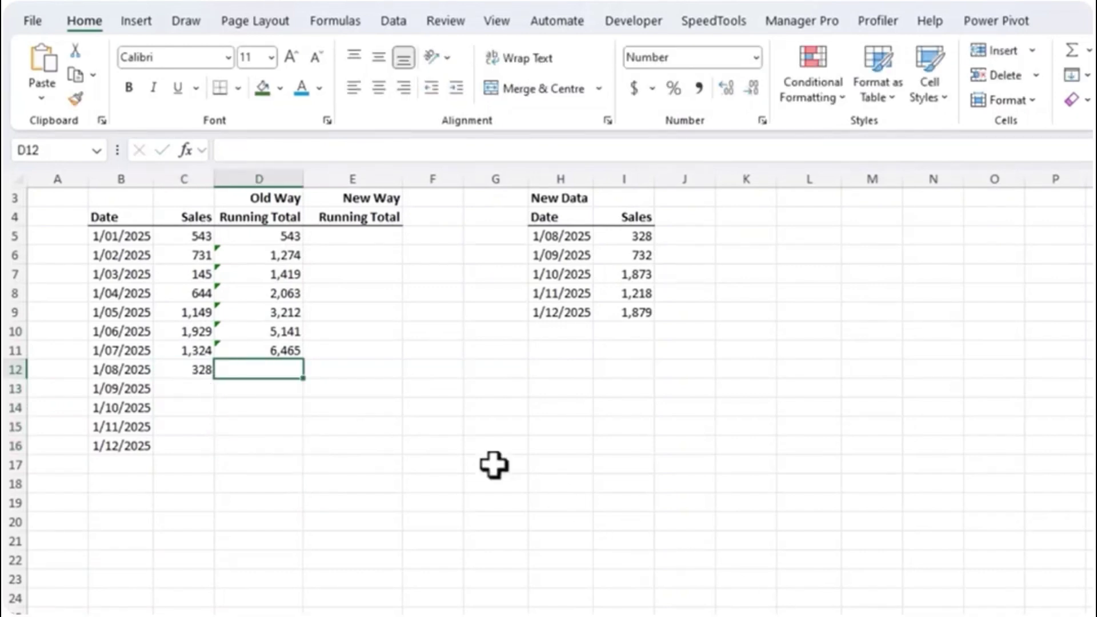
left_click(277, 351)
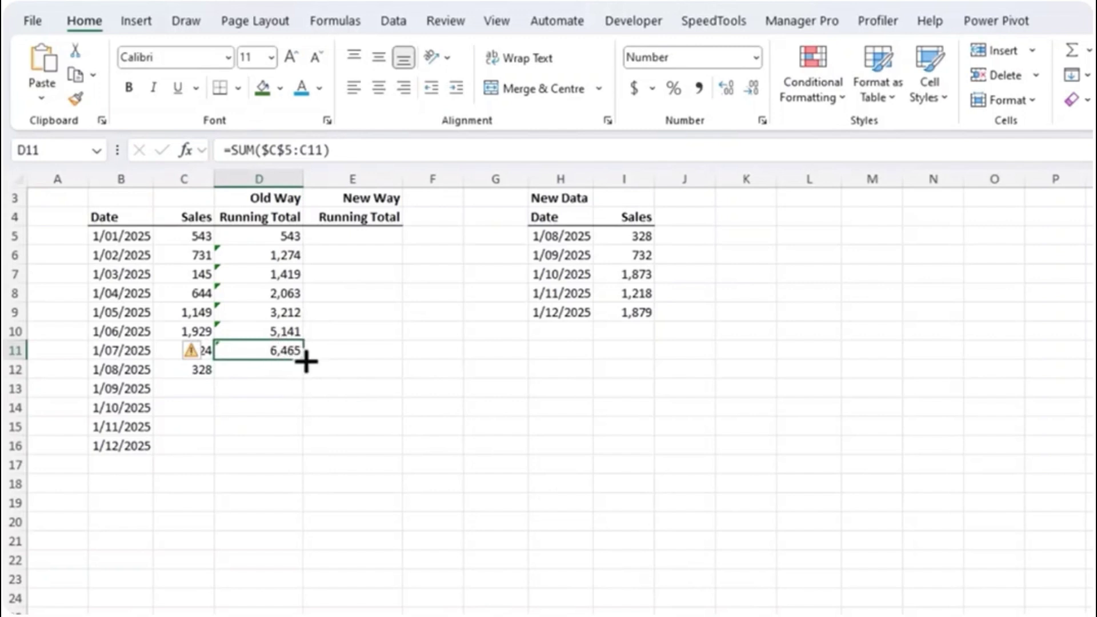
left_click_drag(306, 361, 305, 376)
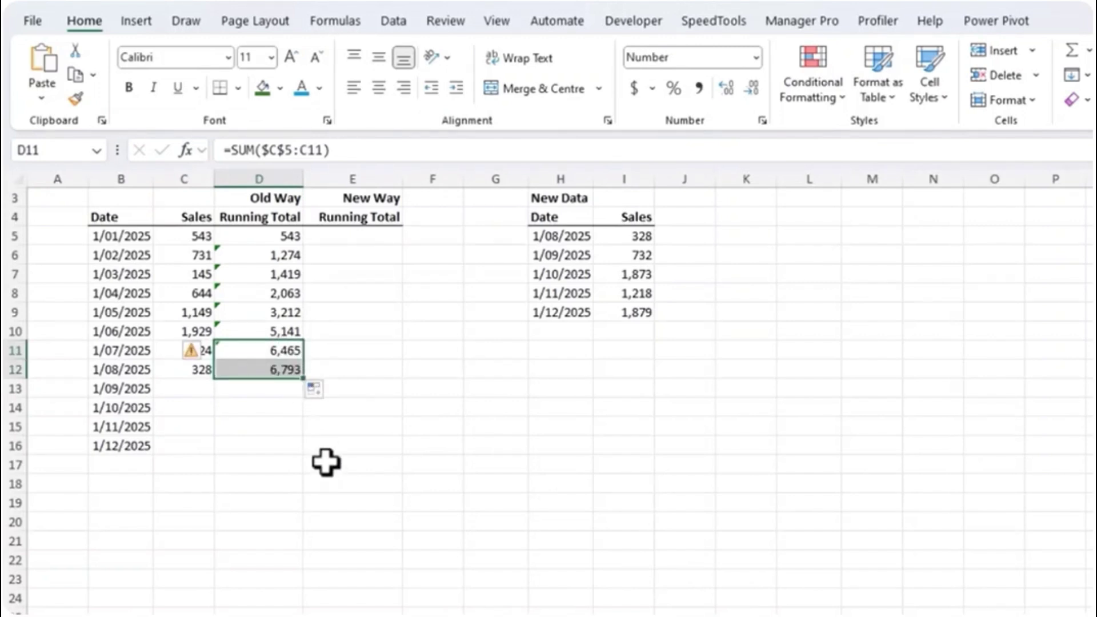
left_click(343, 238)
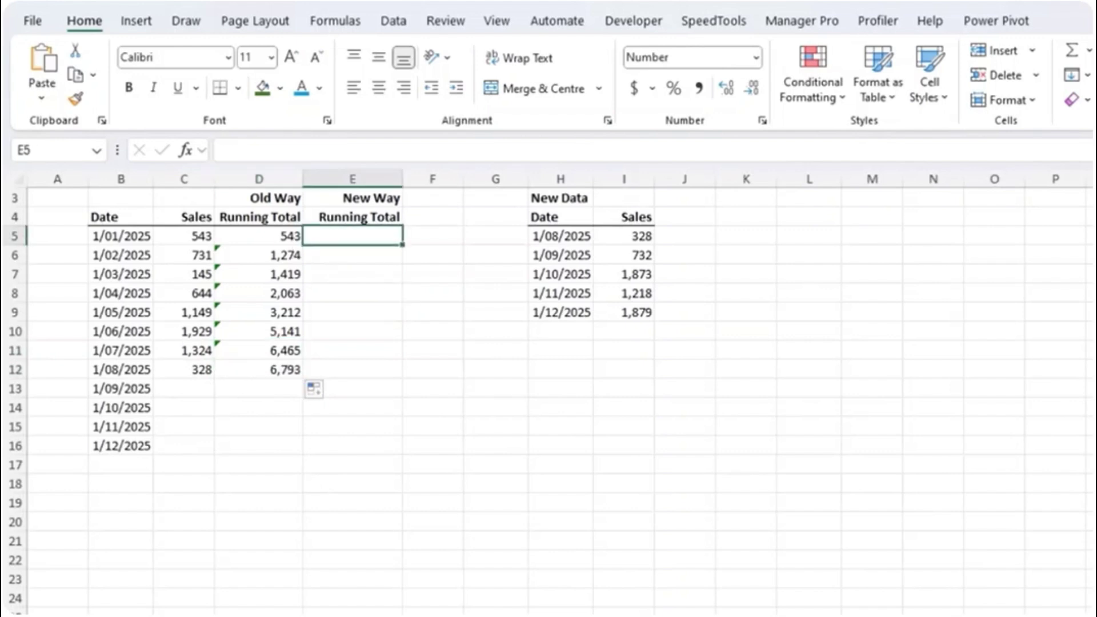
Enter =SCAN(0,C5:C16,LAMBDA(i,v,IF(v<>"",i+v,""))) in E5 to spill the New Way totals.
type("=sc")
key("Tab")
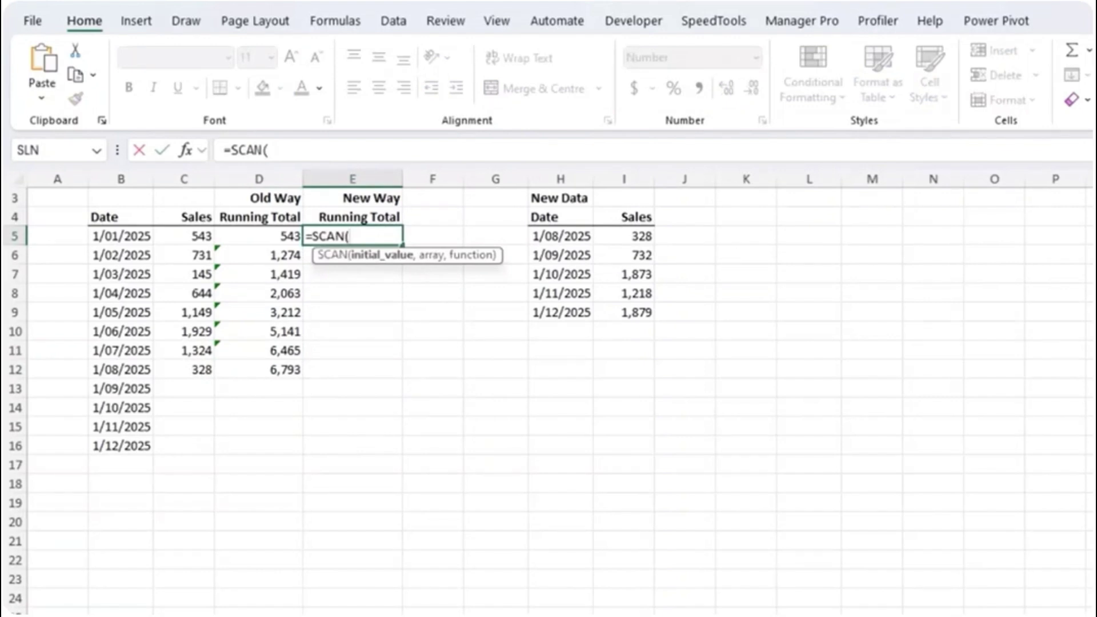
type("0,")
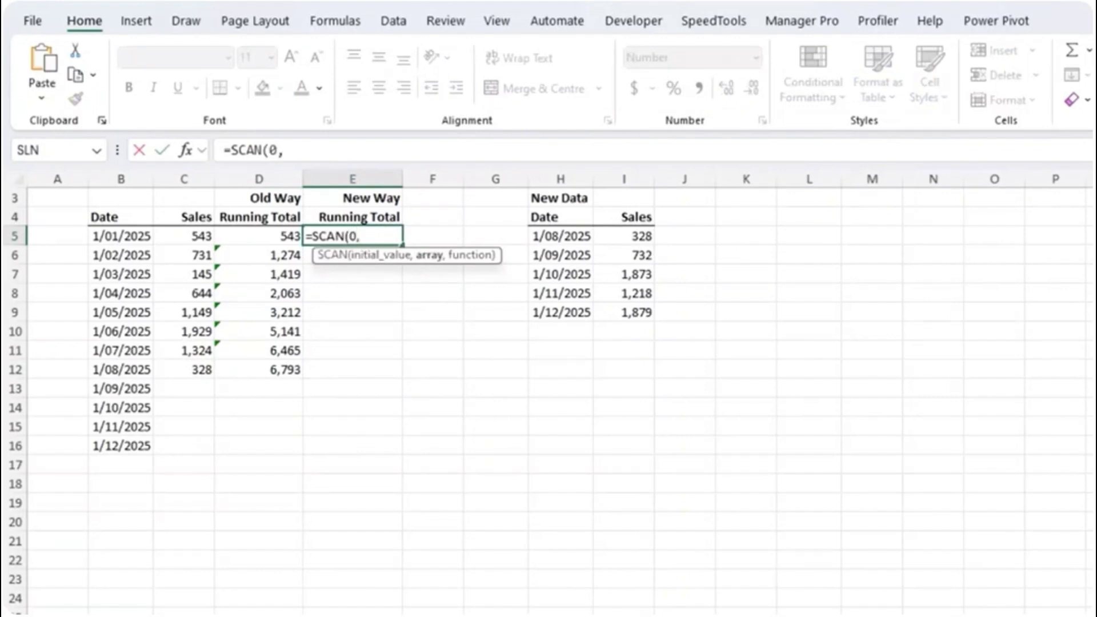
left_click_drag(177, 240, 174, 445)
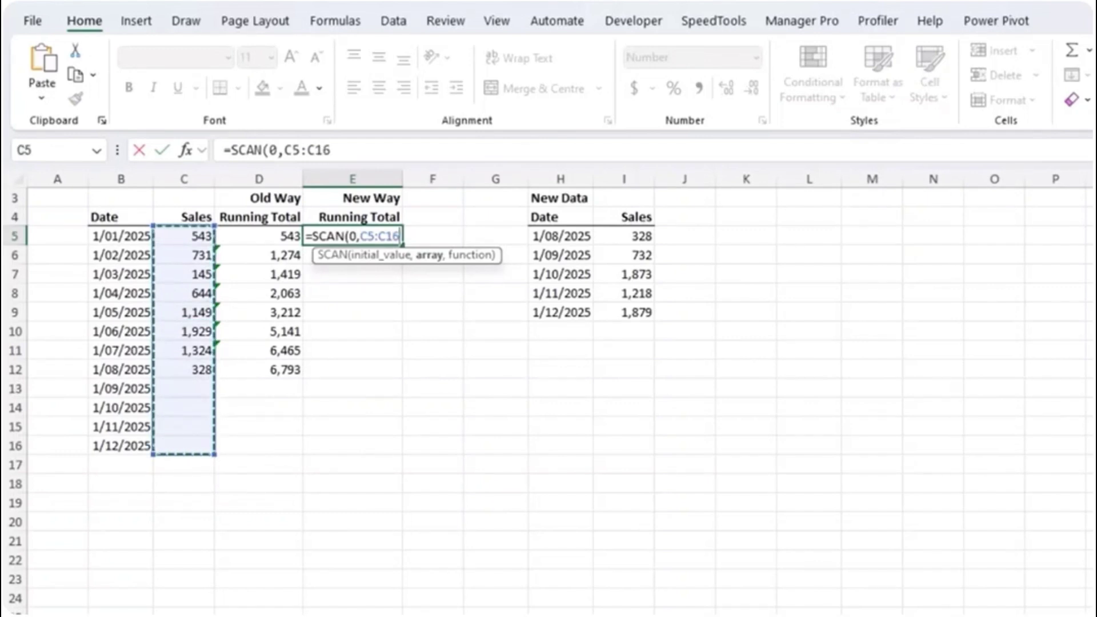
type(",")
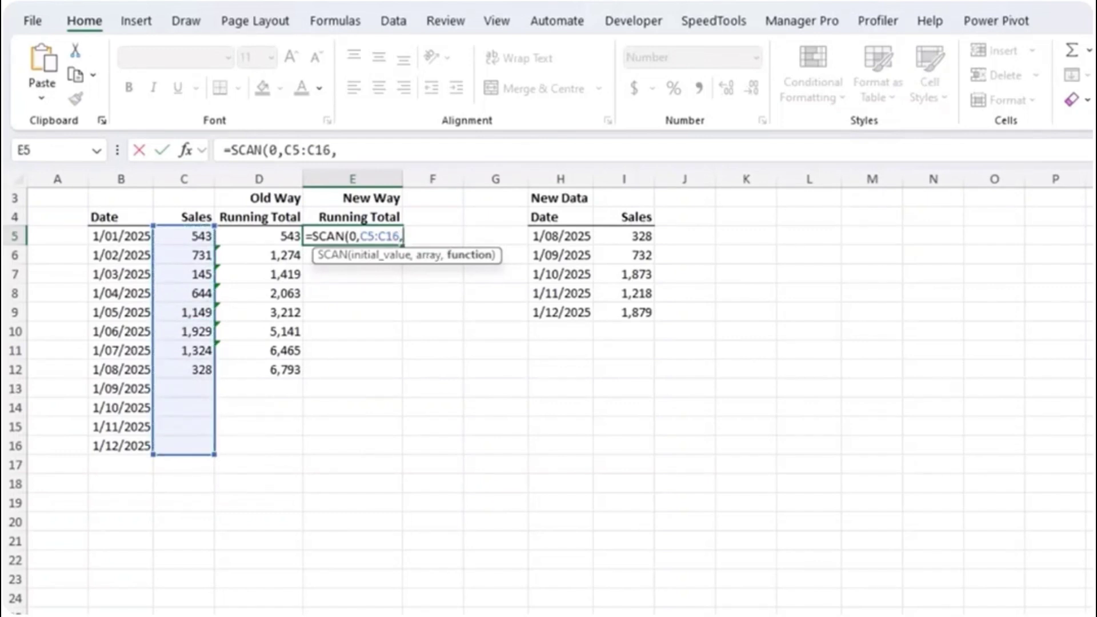
type("lam")
key("Tab")
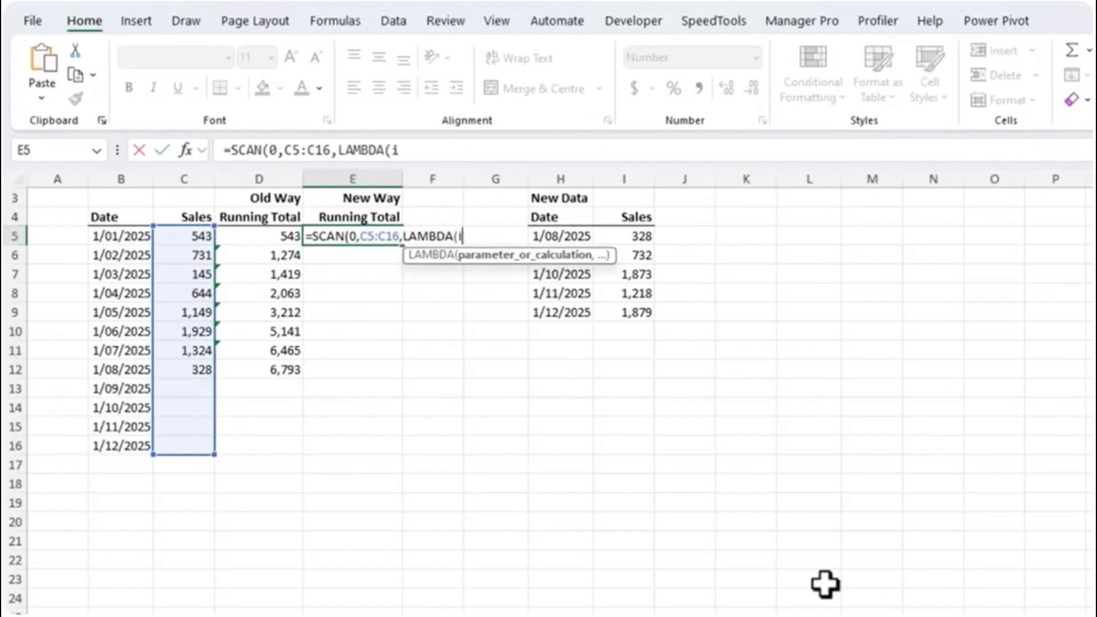
type("i, v,")
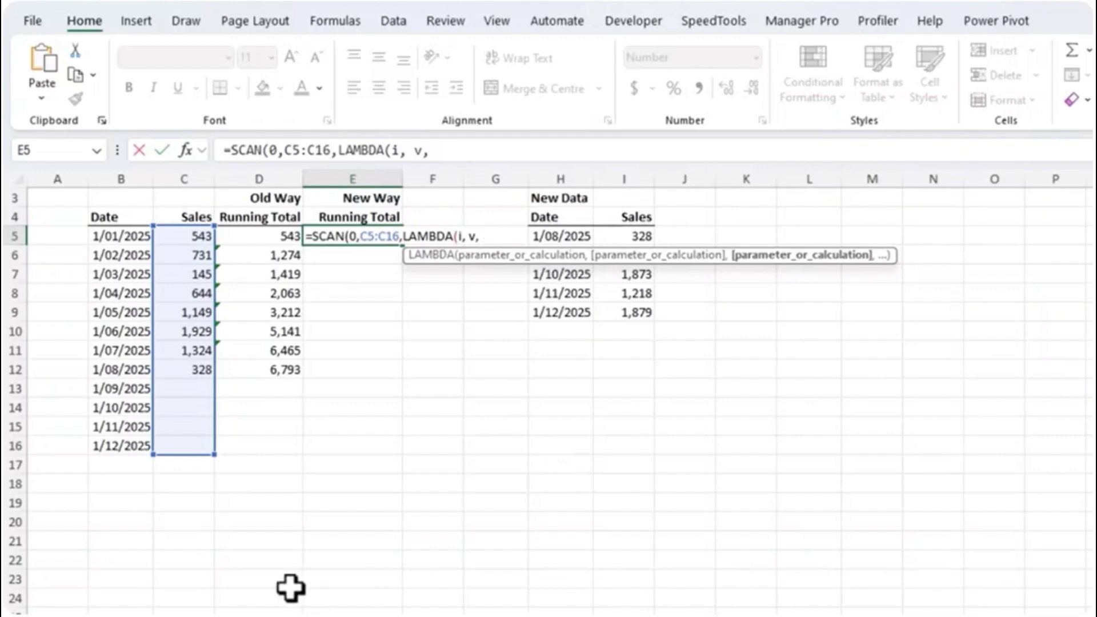
type(" if")
key("Tab")
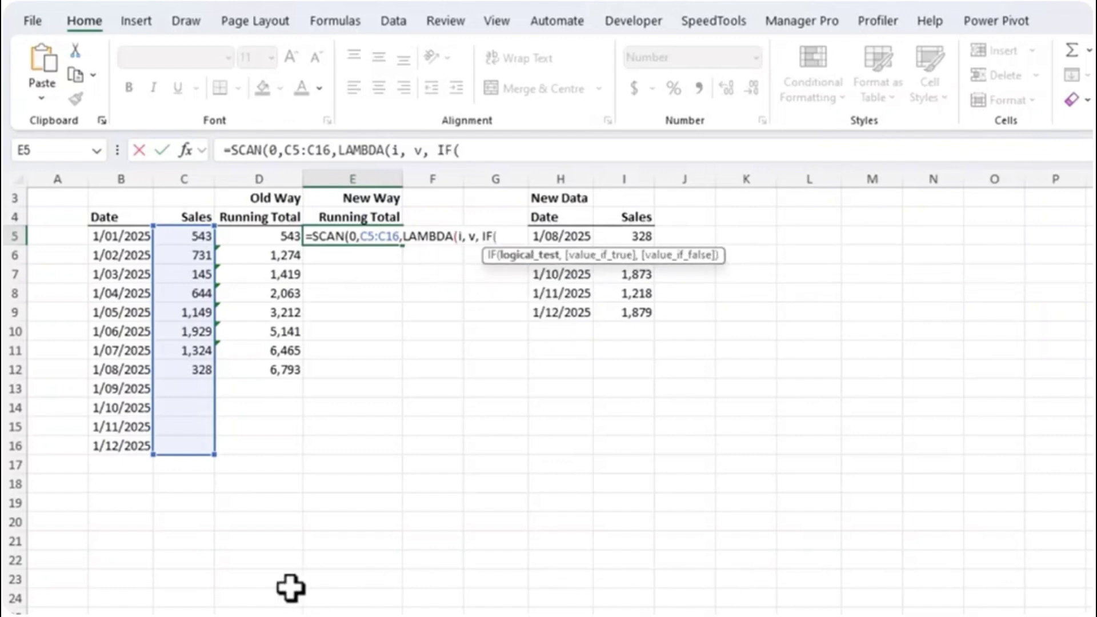
type("v<>\"\",")
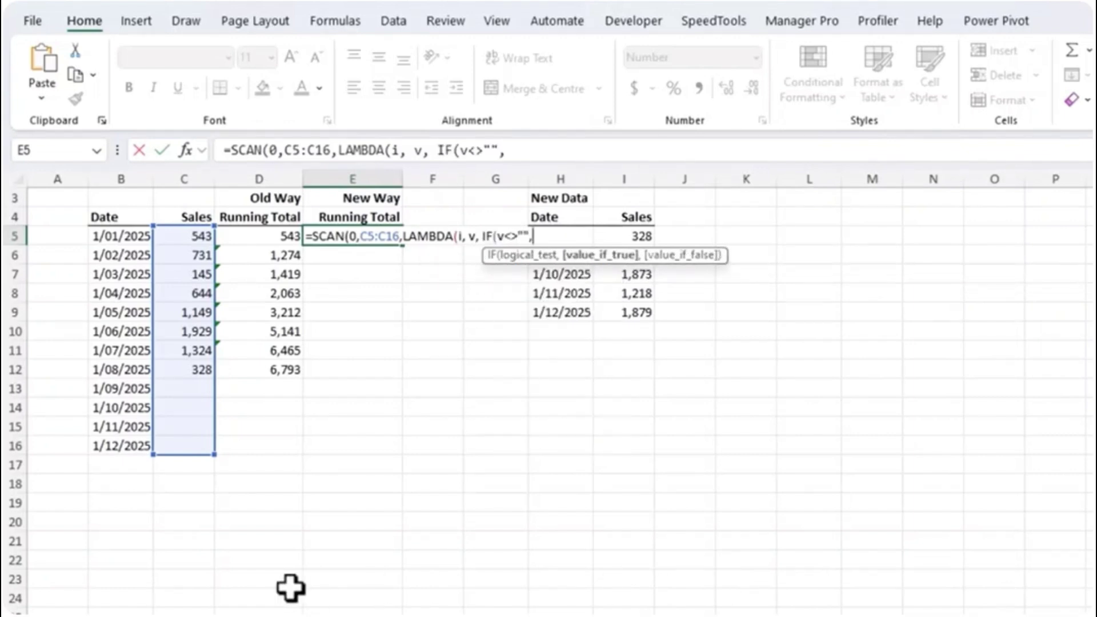
type("i+v")
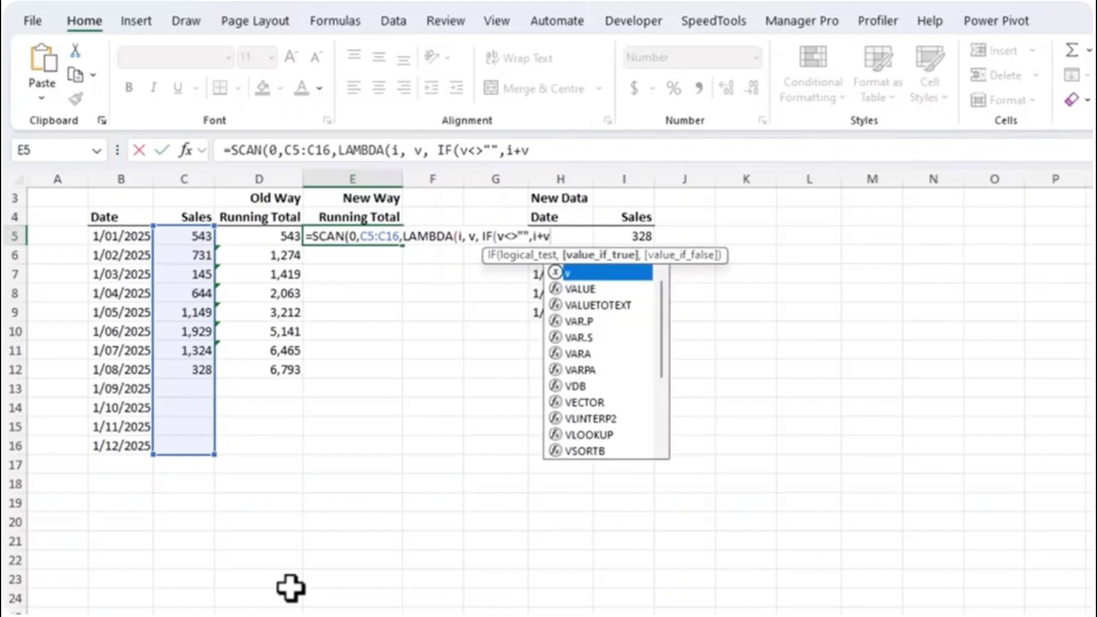
type(",\"\"")
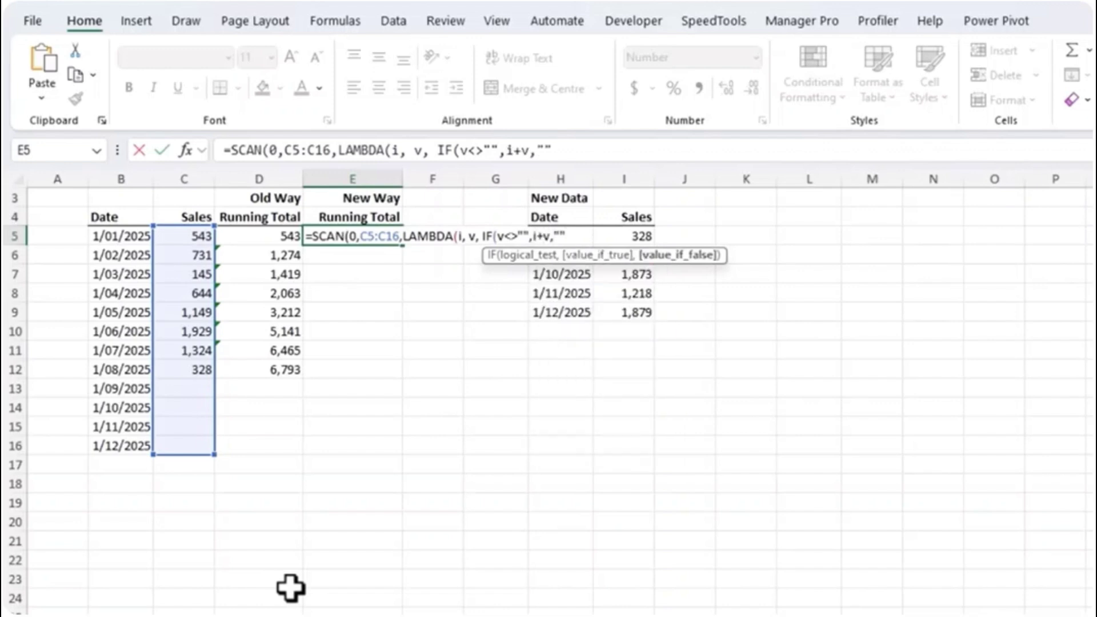
type(")))")
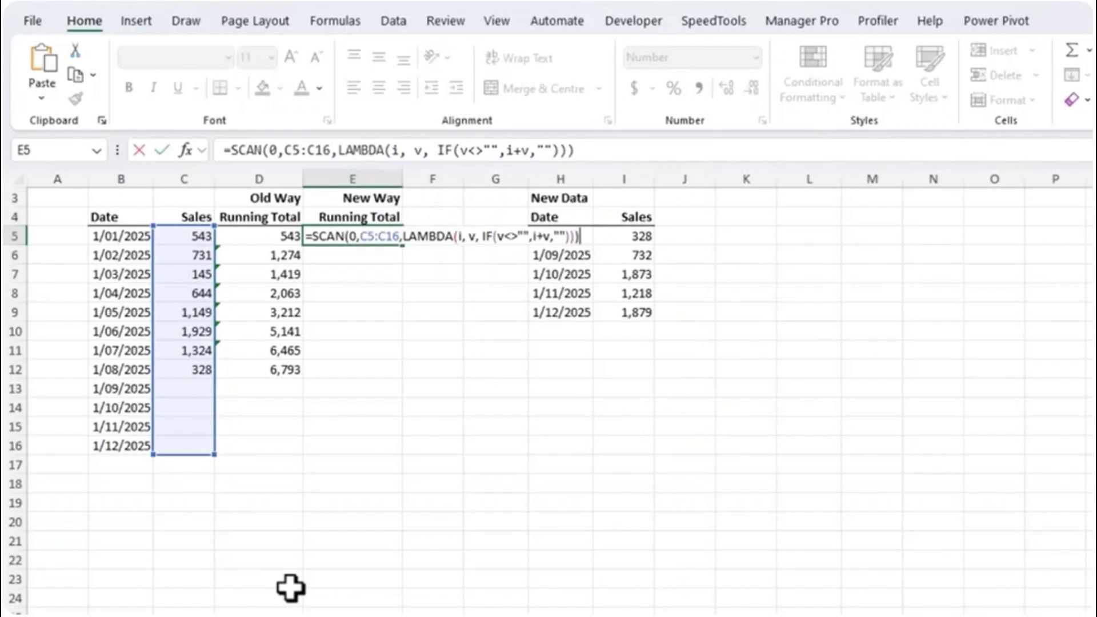
key("Return")
key("Up")
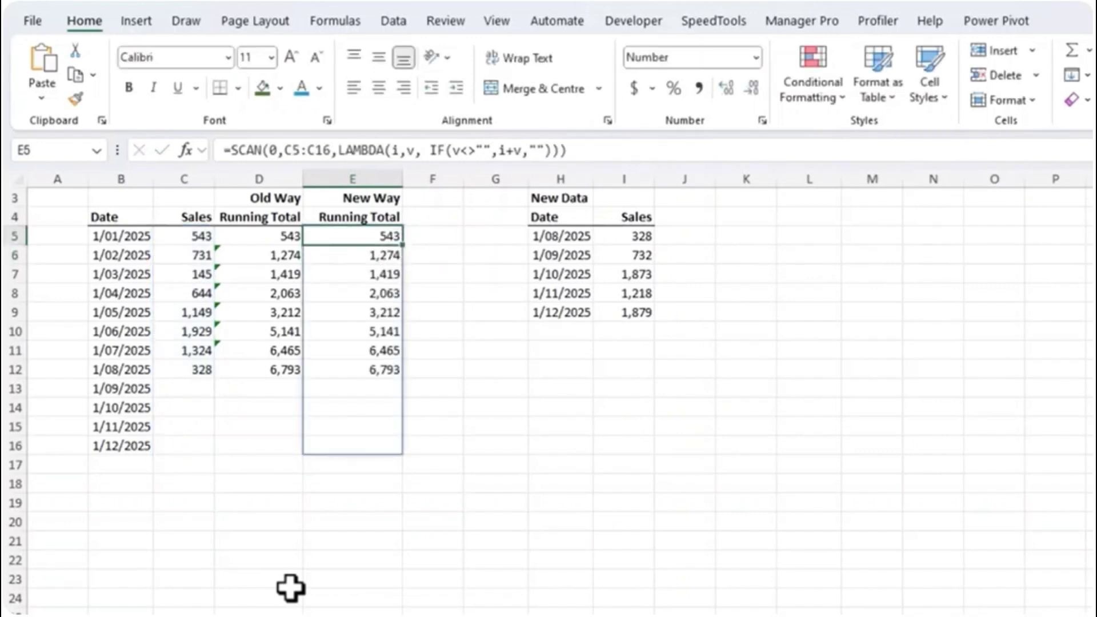
Enter 732 as the sales figure for 1/09/2025 in C13.
left_click(201, 387)
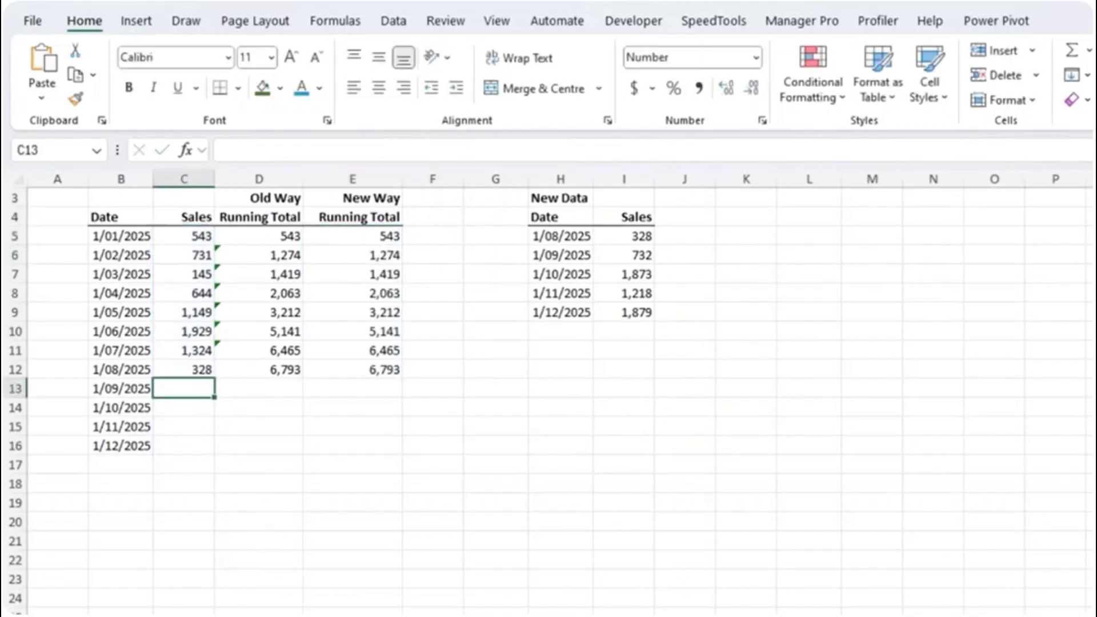
type("732")
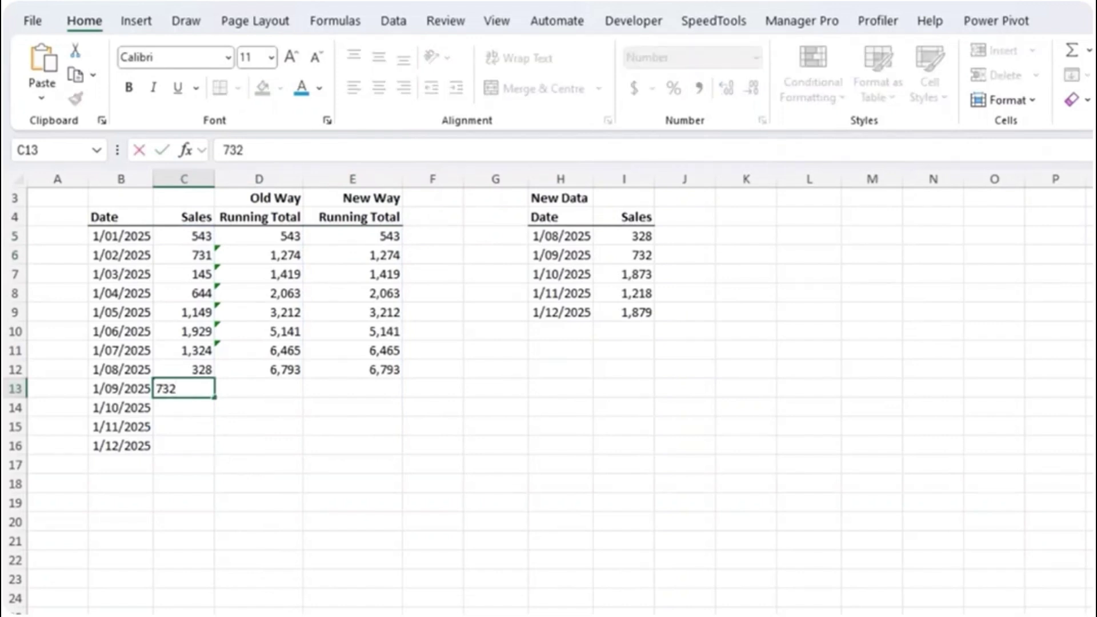
key("Tab")
key("Tab")
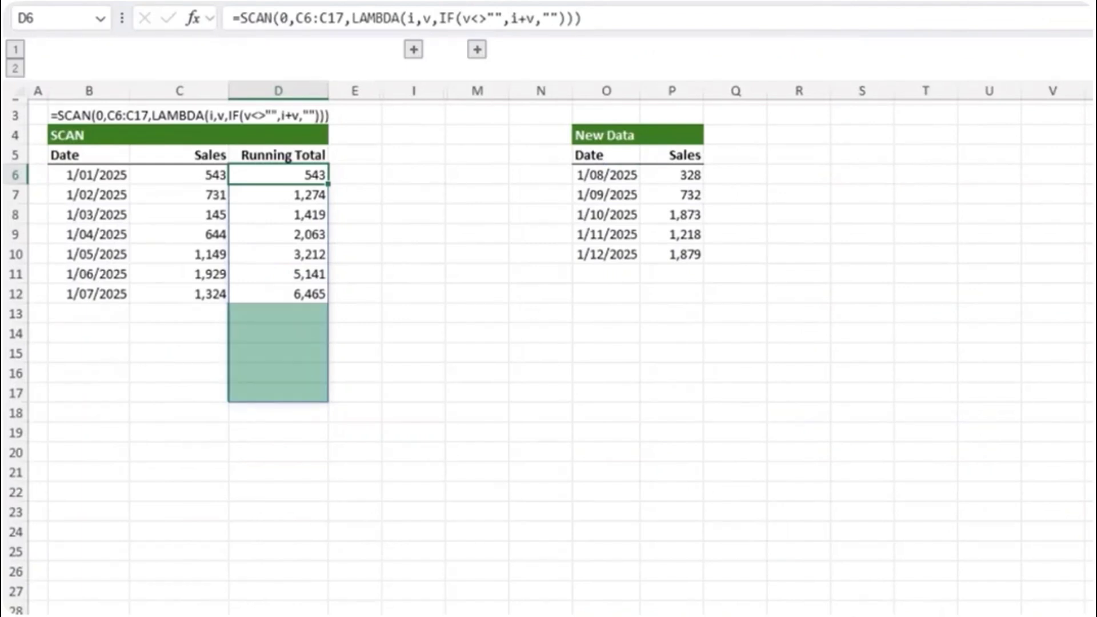
Inspect the v<>"" condition in D6's SCAN formula without changes, then expand columns F–H.
key("F2")
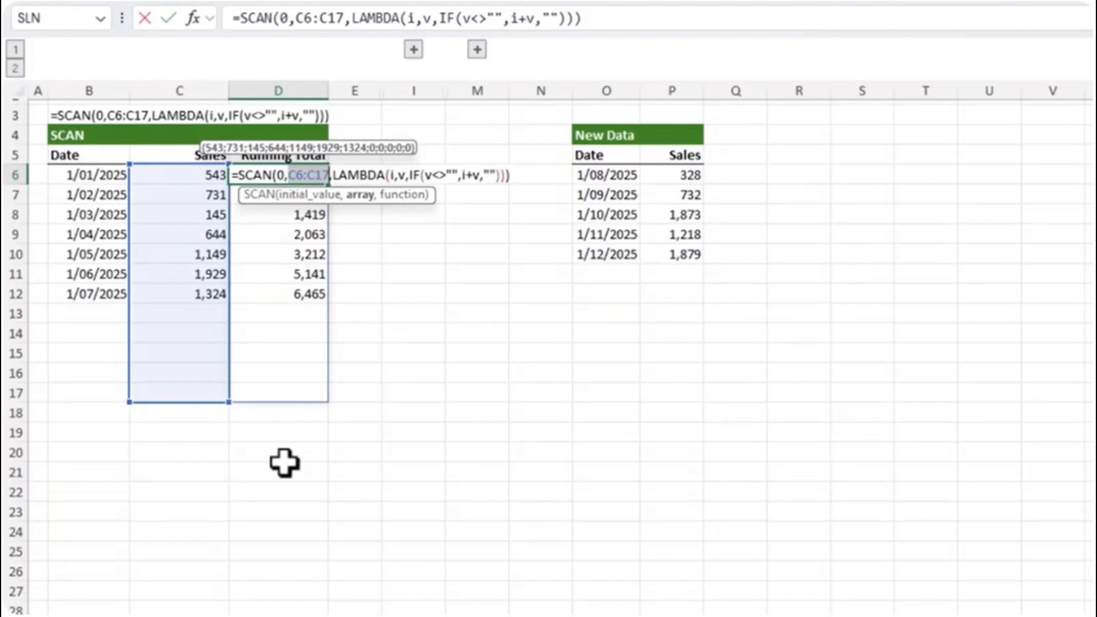
left_click(461, 176)
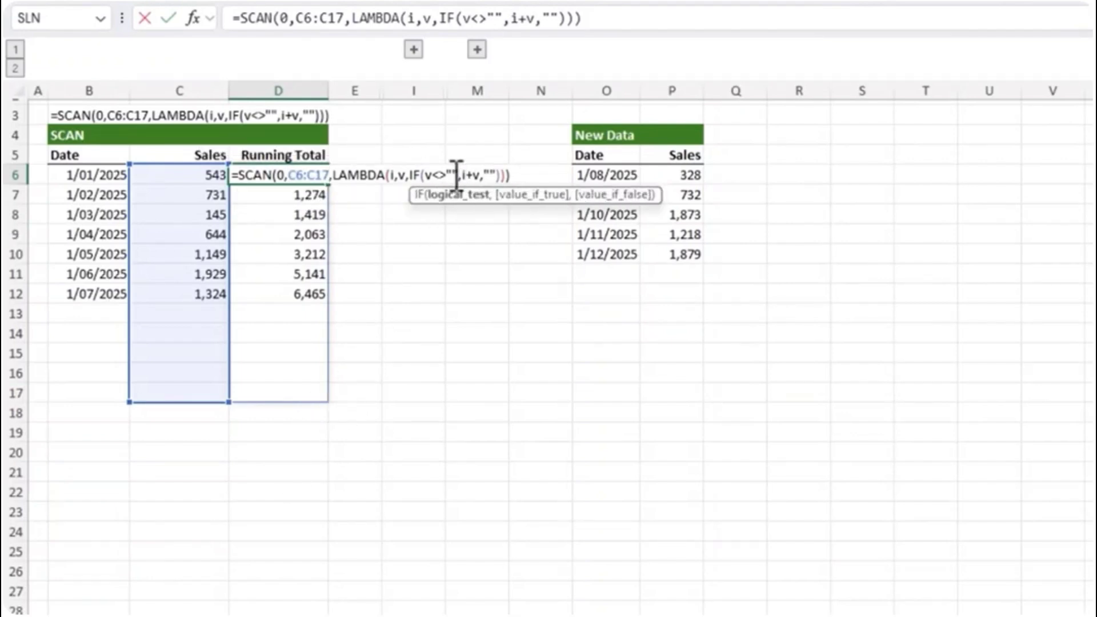
left_click_drag(426, 175, 460, 175)
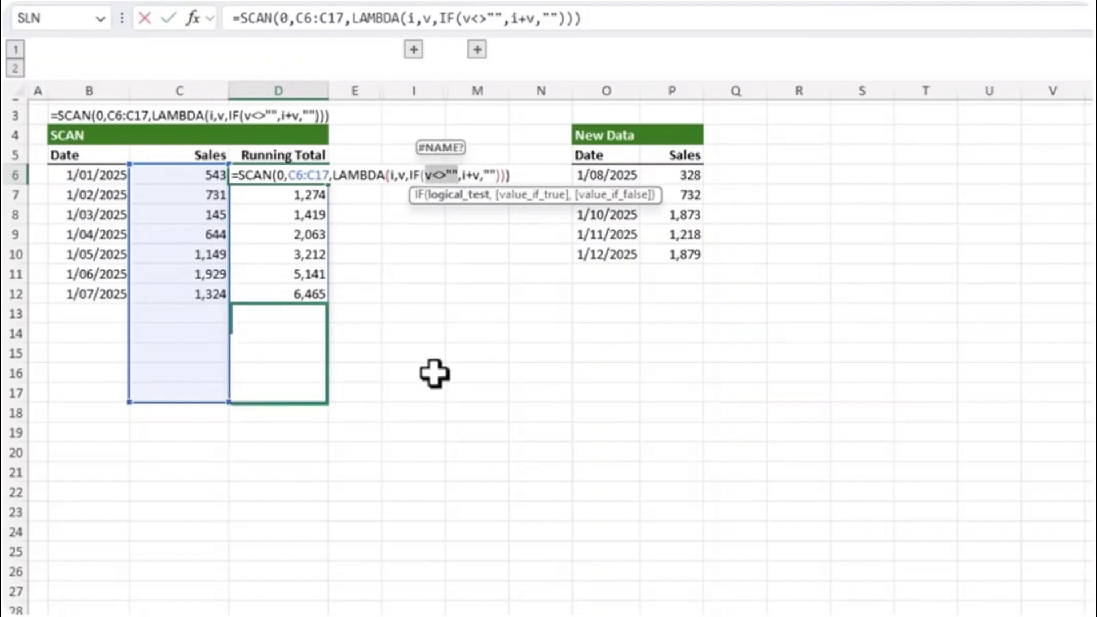
key("Escape")
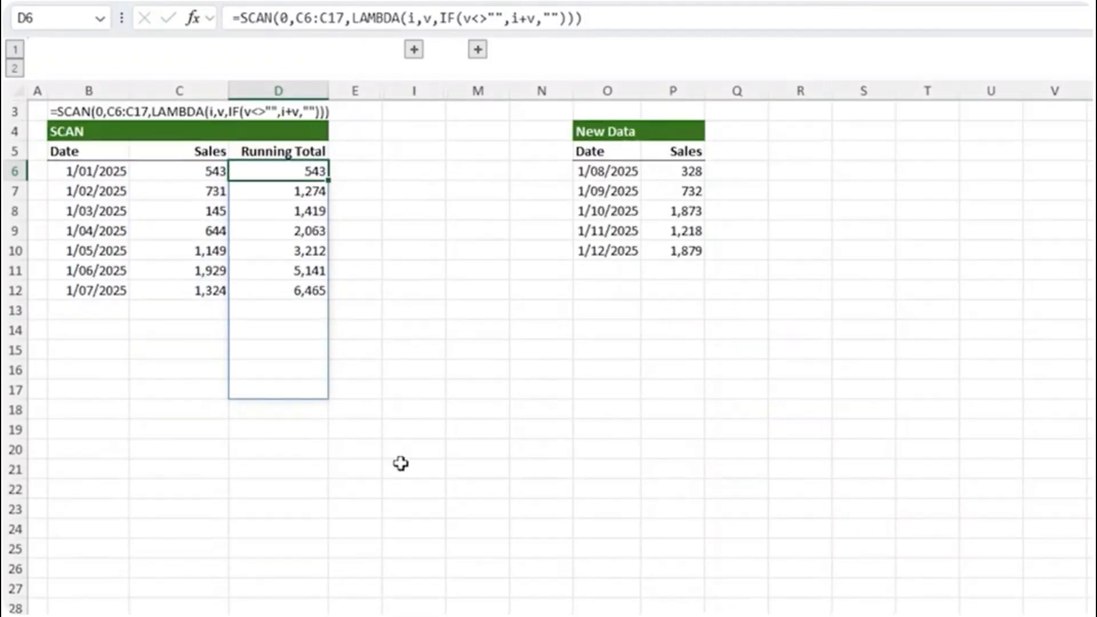
left_click(414, 49)
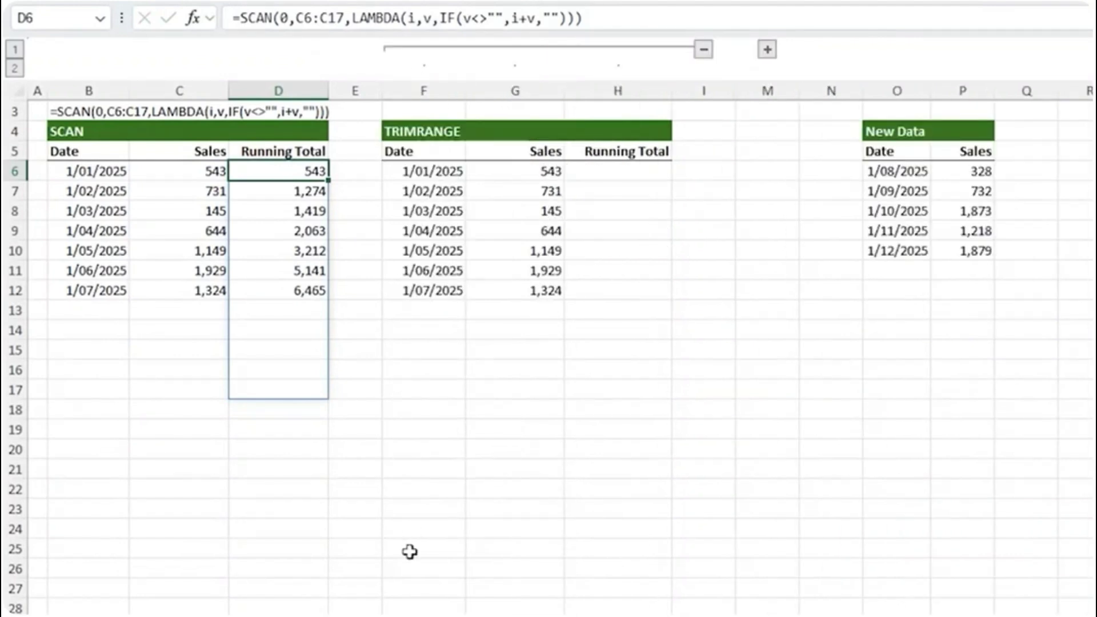
Enter =TRIMRANGE(G6:G19,2) in H6, spilling the seven Sales values 543 to 1,324.
left_click(582, 199)
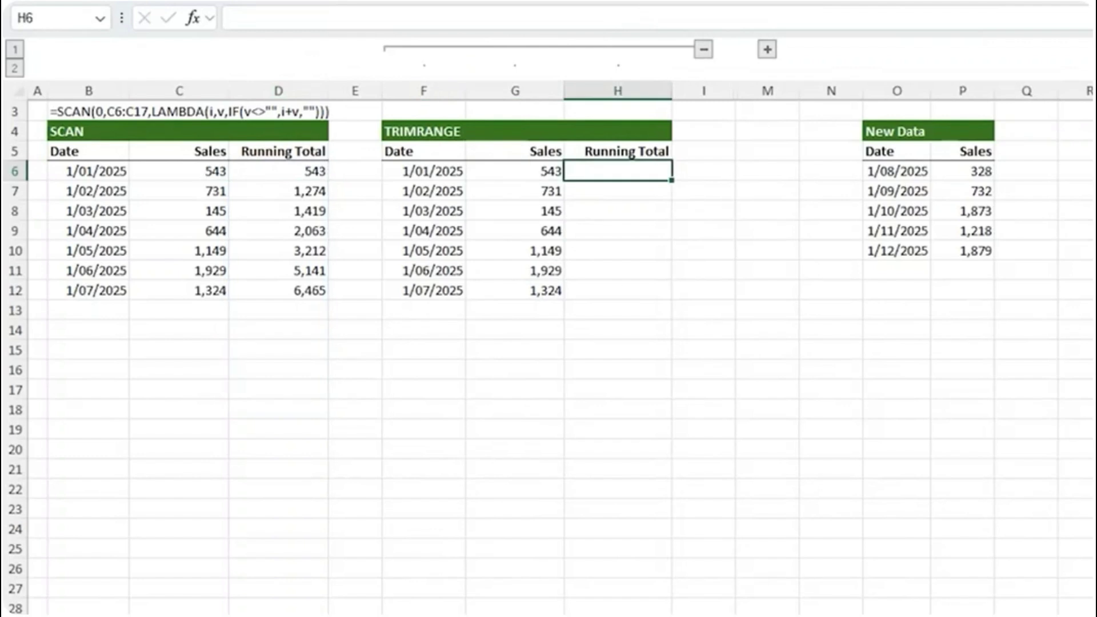
type("=trimrange(")
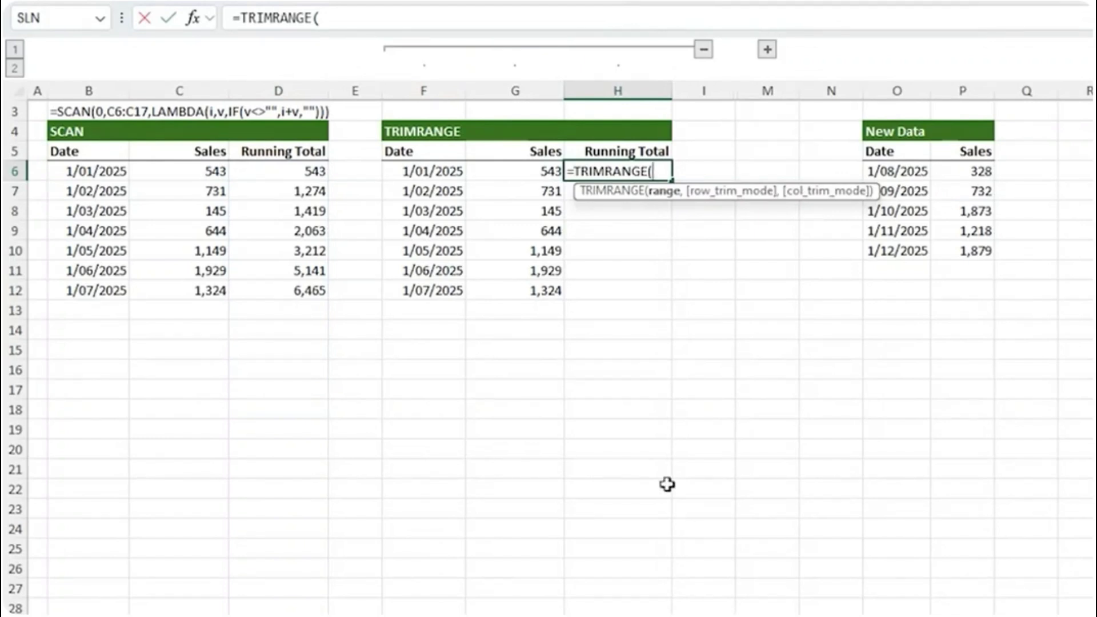
left_click_drag(505, 174, 493, 436)
type(",")
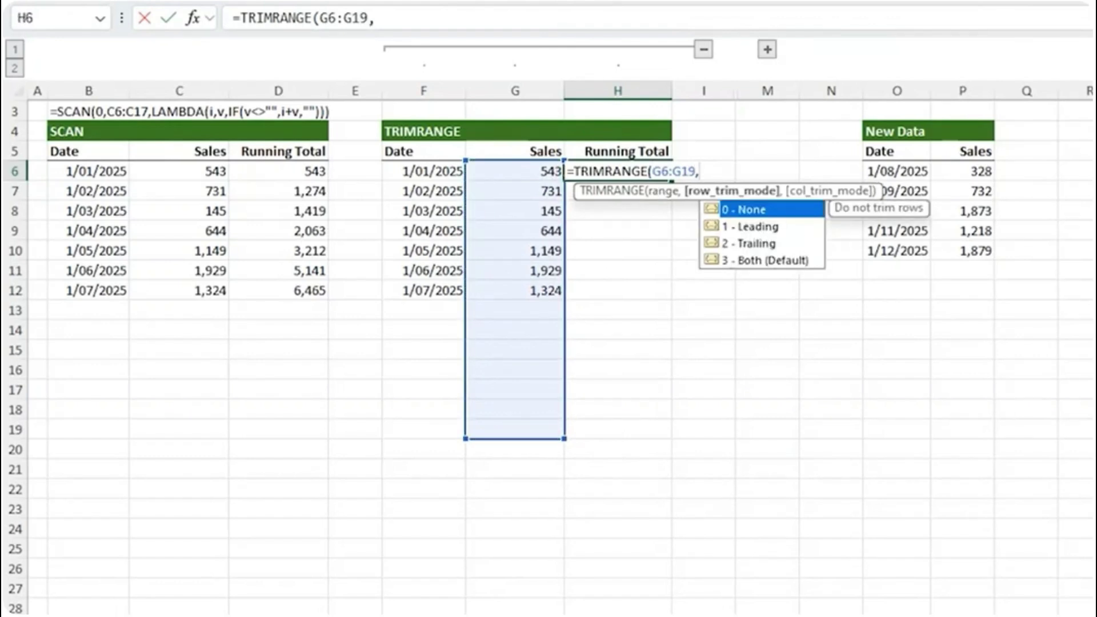
key("Down")
key("Down")
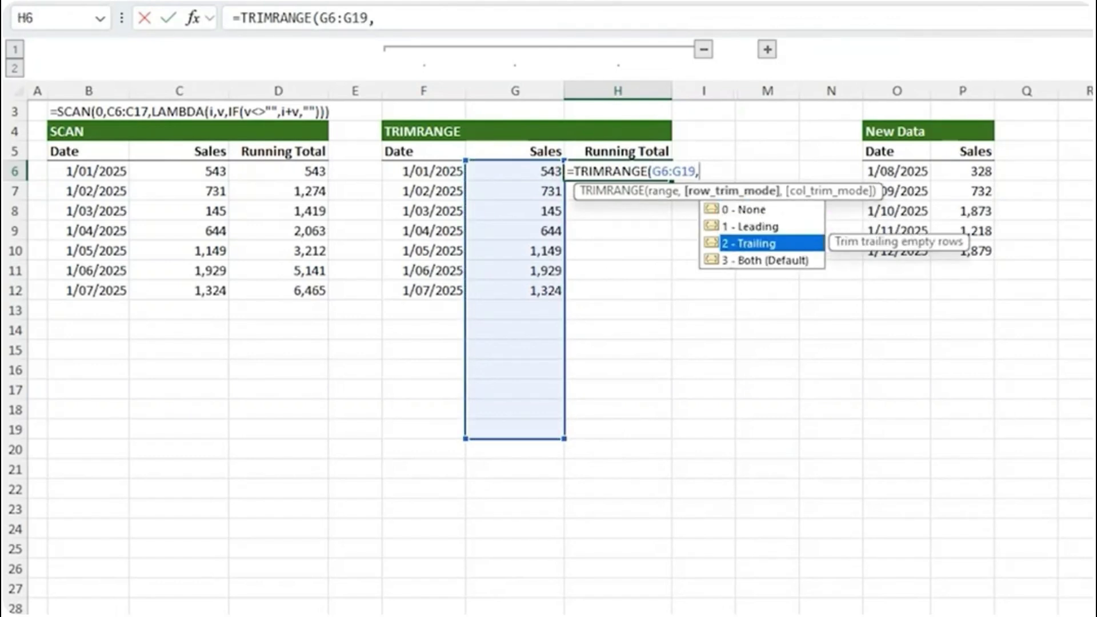
type("2")
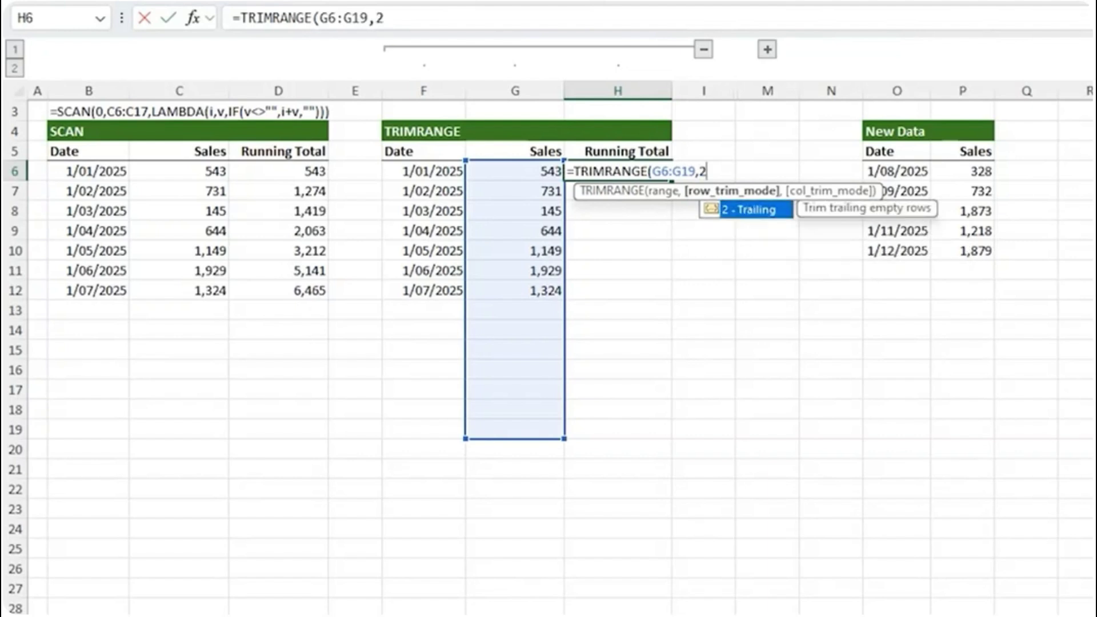
type(")")
key("Return")
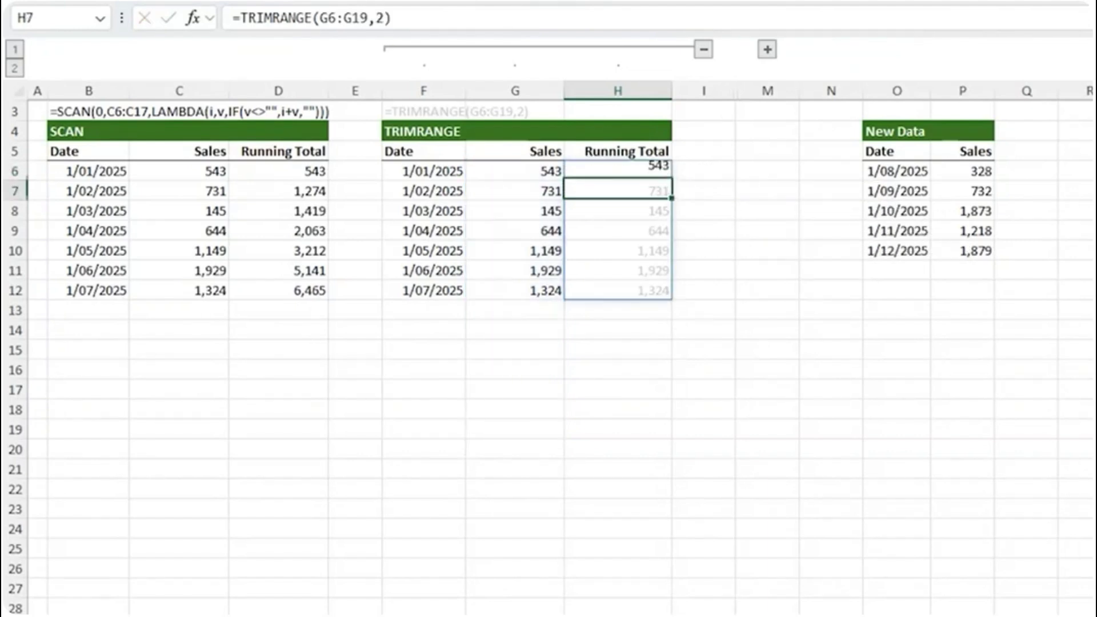
key("Down")
key("Down")
key("Down")
key("Down")
key("Down")
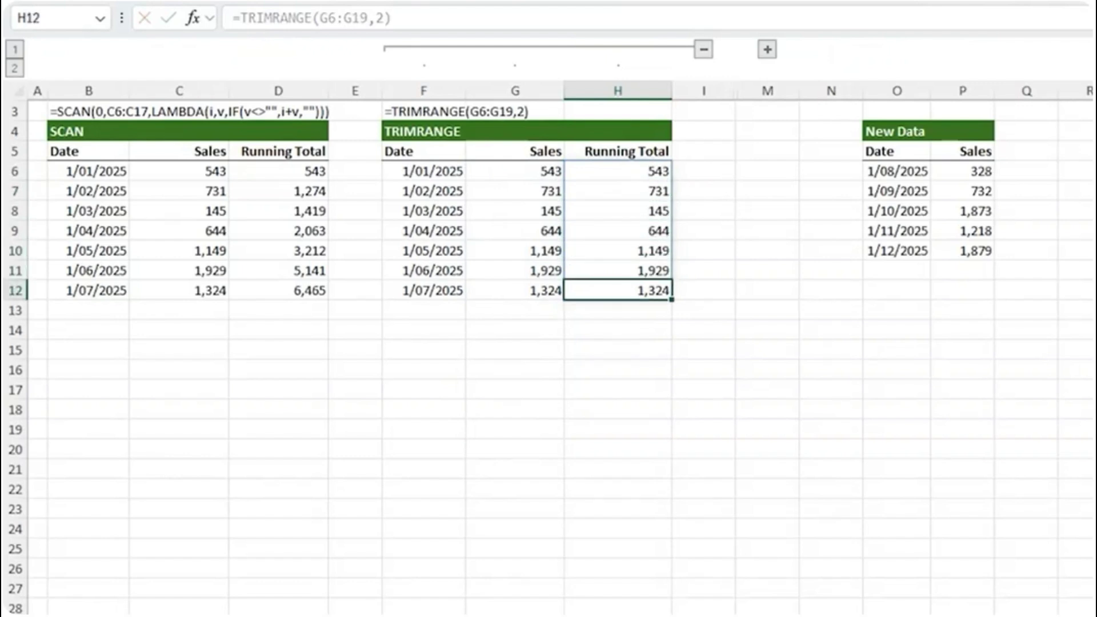
Wrap H6 into =SCAN(0,TRIMRANGE(G6:G19,2),SUM), giving running totals 543 to 6,465.
double_click(635, 177)
key("Home")
key("Right")
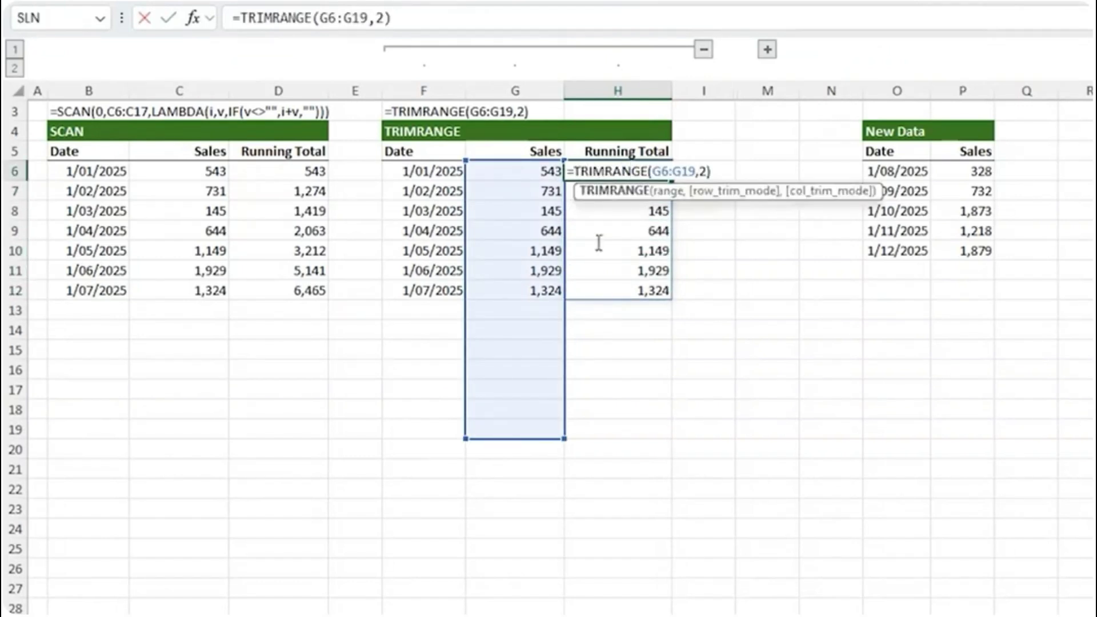
type("sca")
key("Tab")
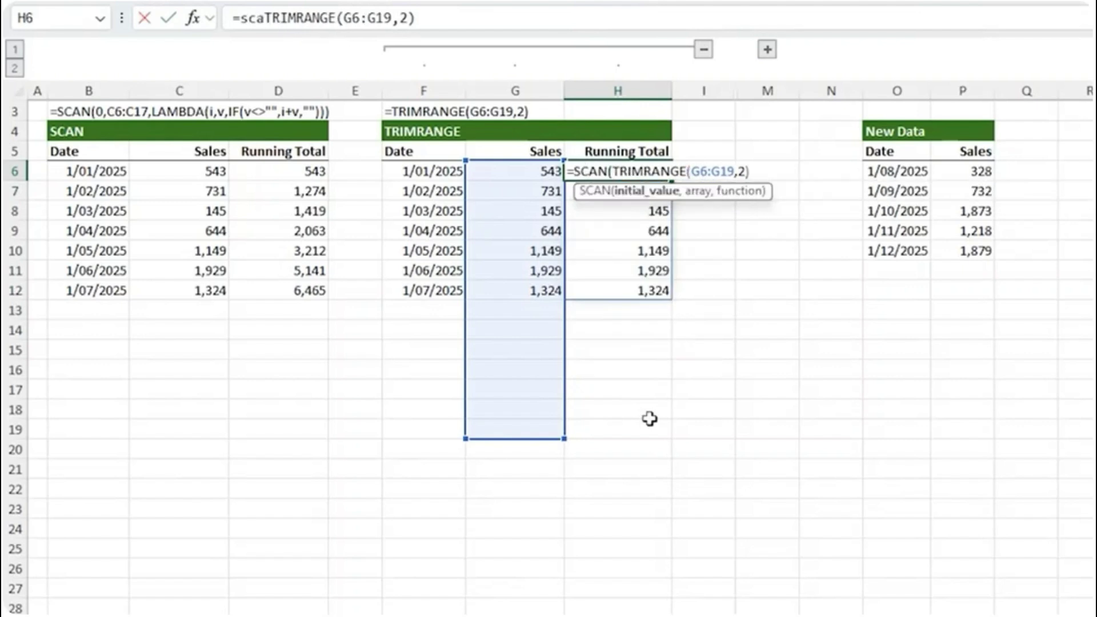
type("0")
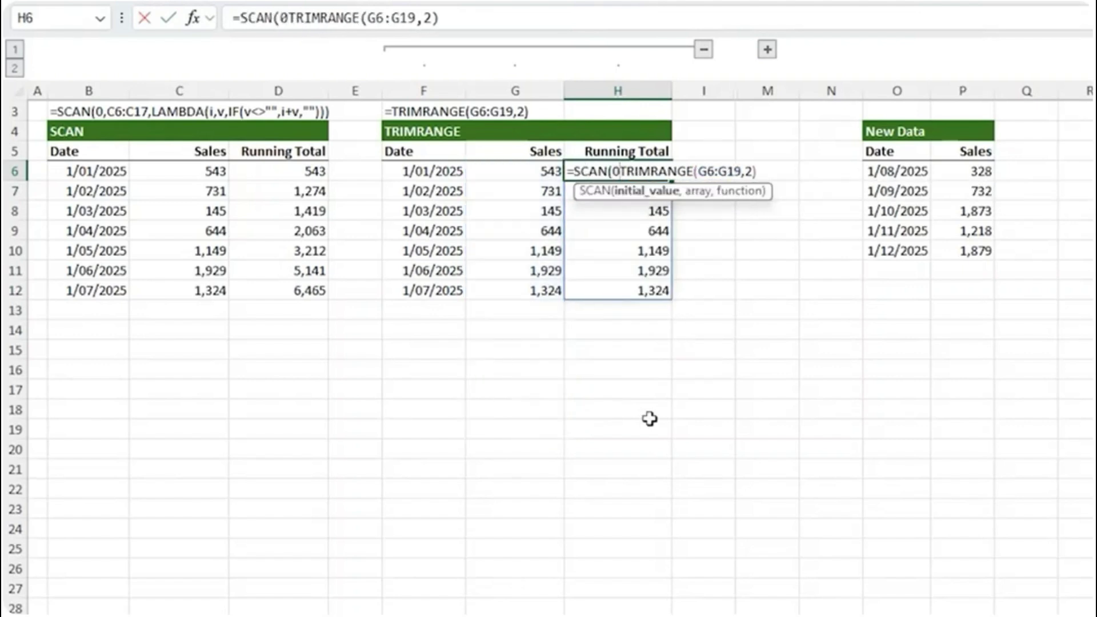
type(",")
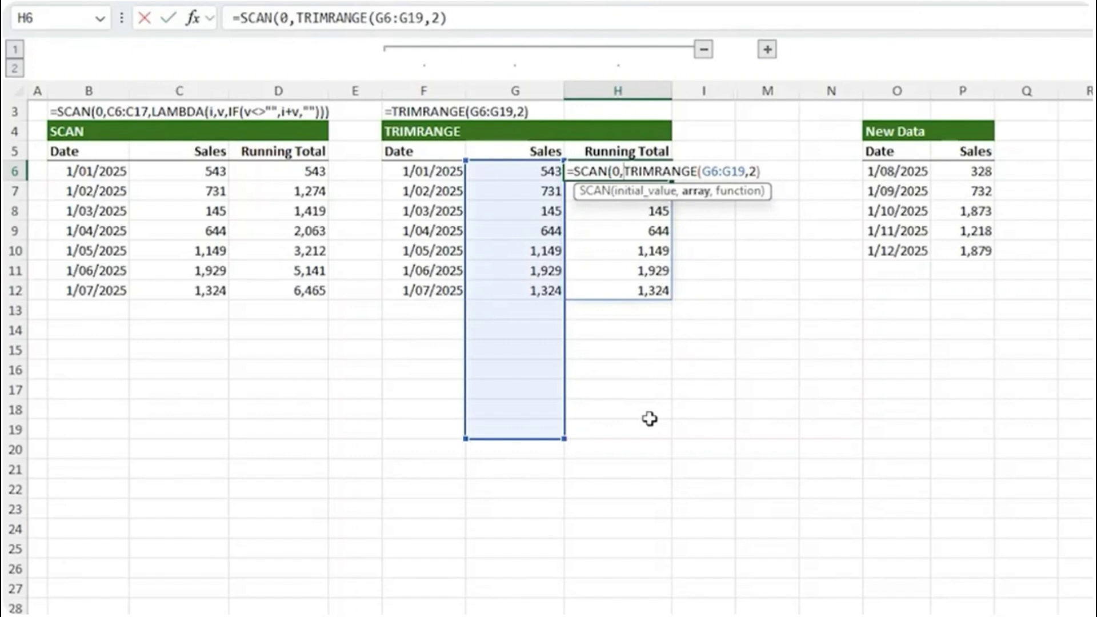
type(",SUM")
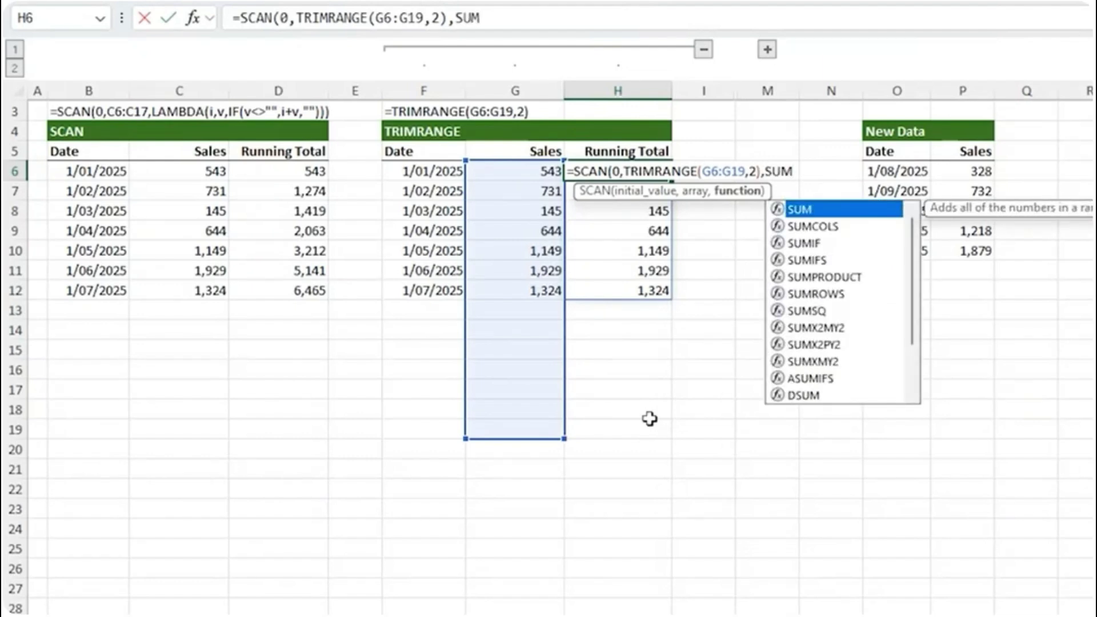
type(")")
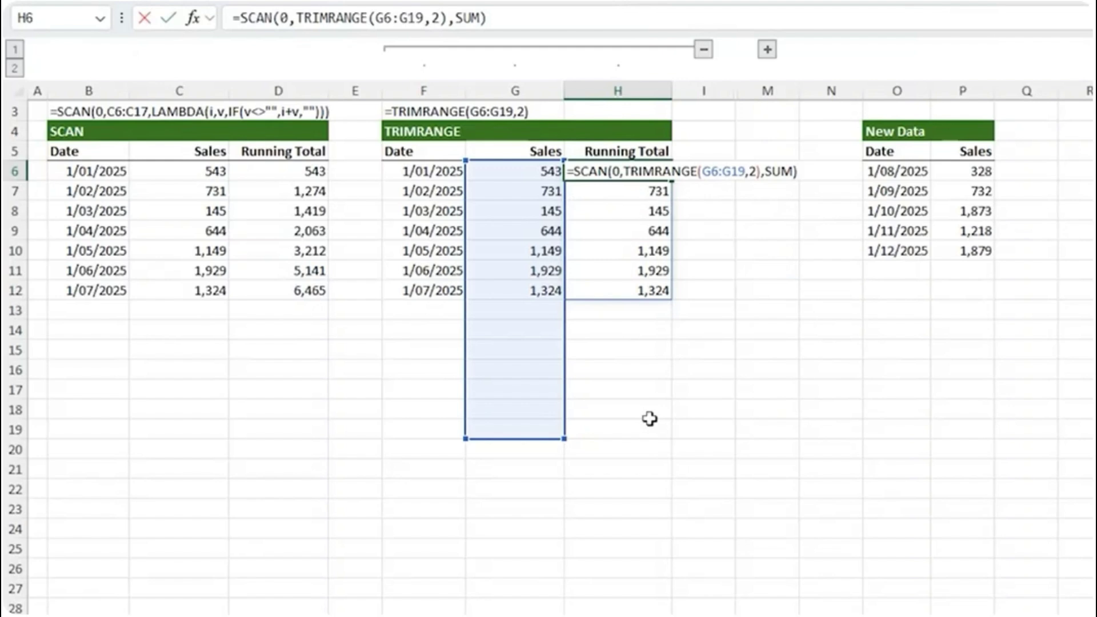
key("Return")
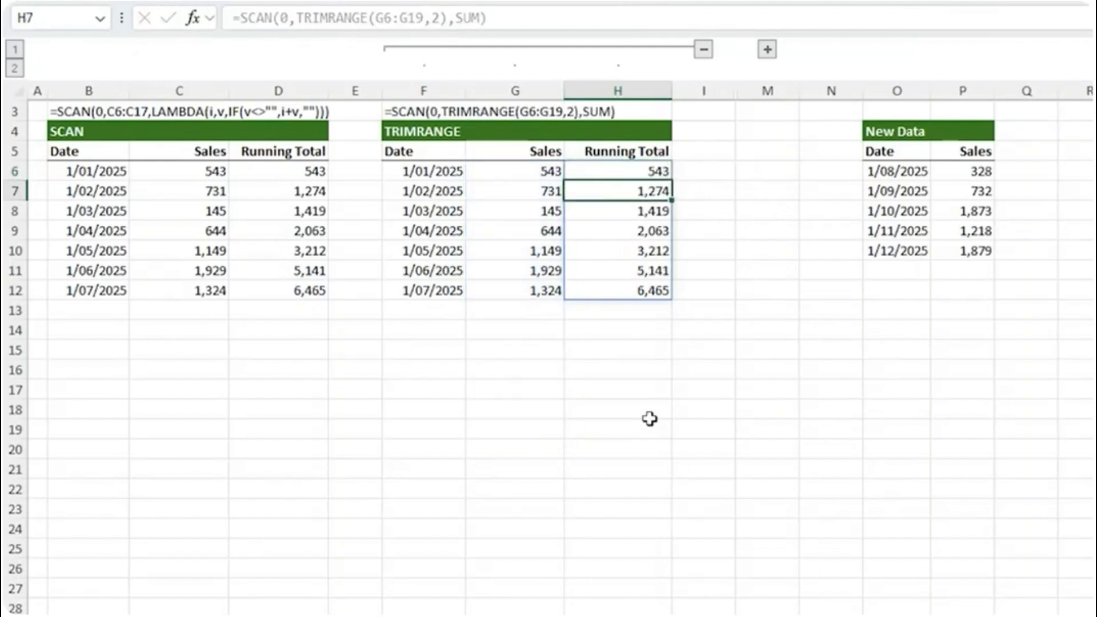
key("Down")
key("Down")
key("Down")
key("Down")
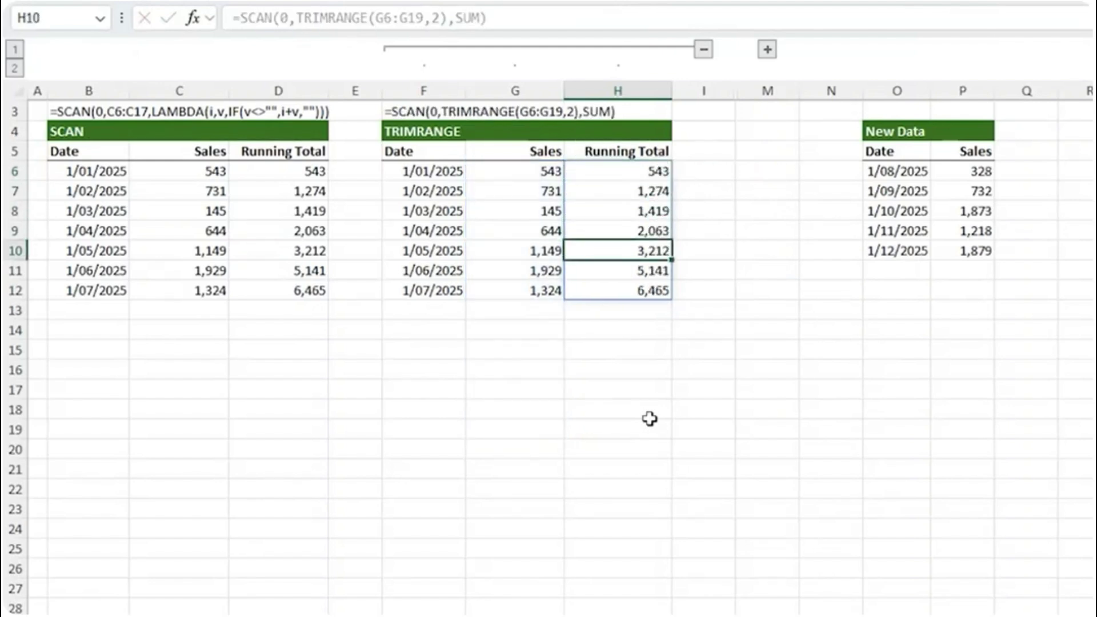
key("Down")
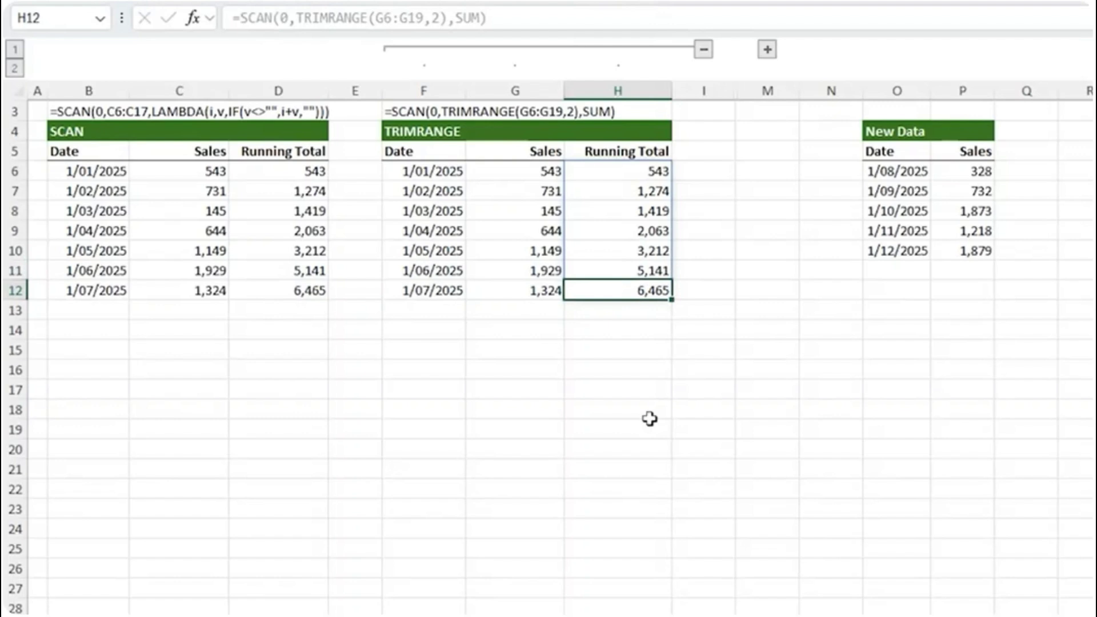
Paste New Data O6:P10 into F13, extending totals to 12,495, then expand columns J–L.
key("Down")
key("Down")
key("Down")
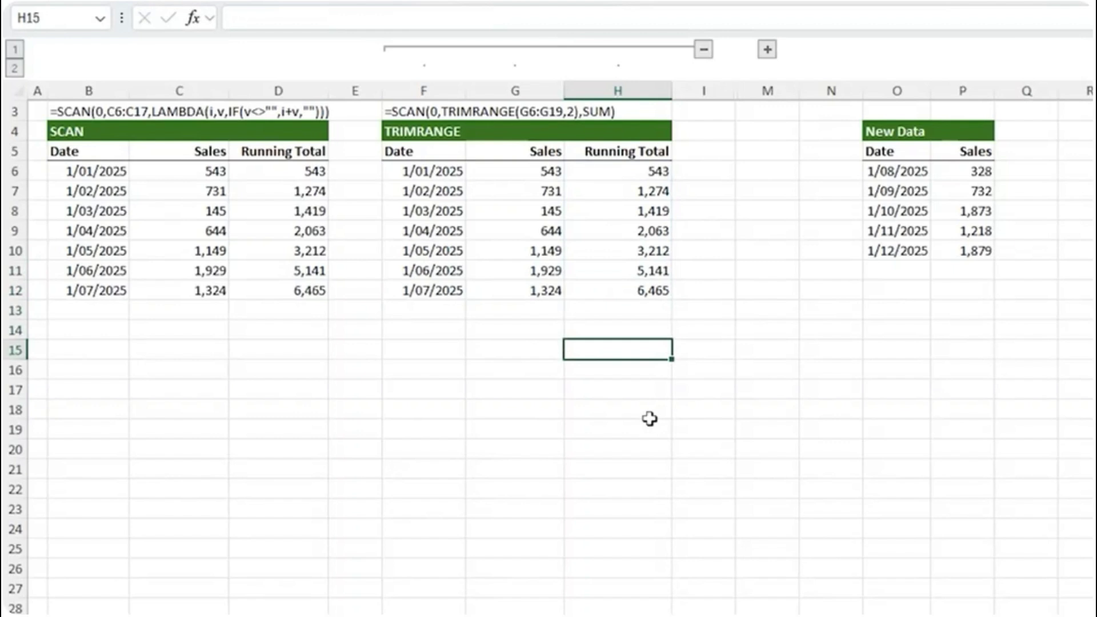
left_click_drag(897, 172, 972, 250)
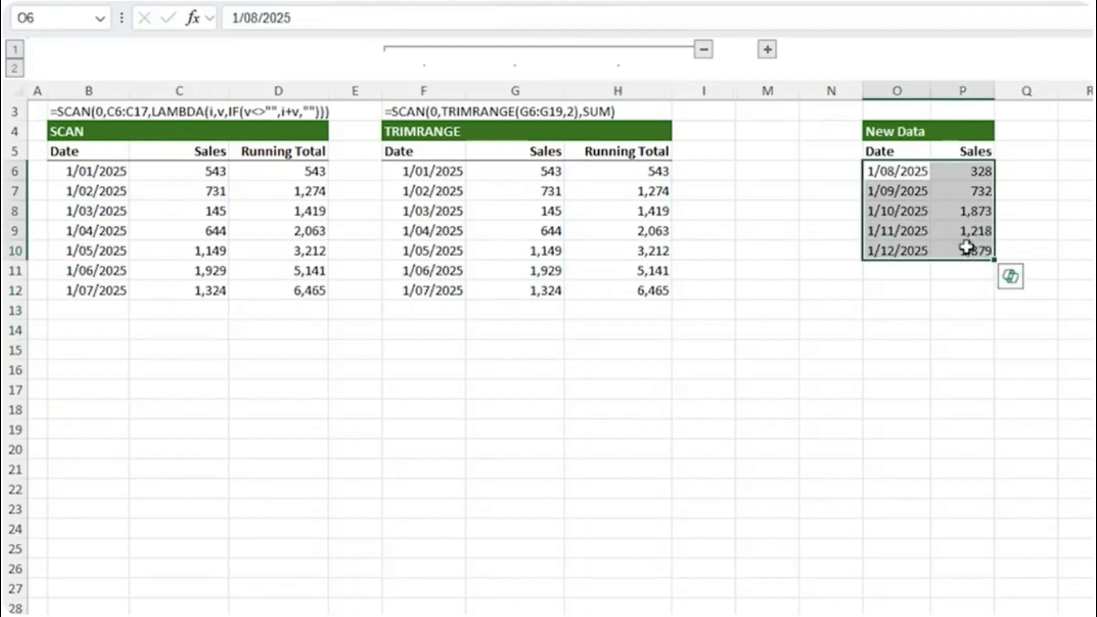
key("ctrl+c")
left_click(454, 307)
key("ctrl+v")
left_click(619, 389)
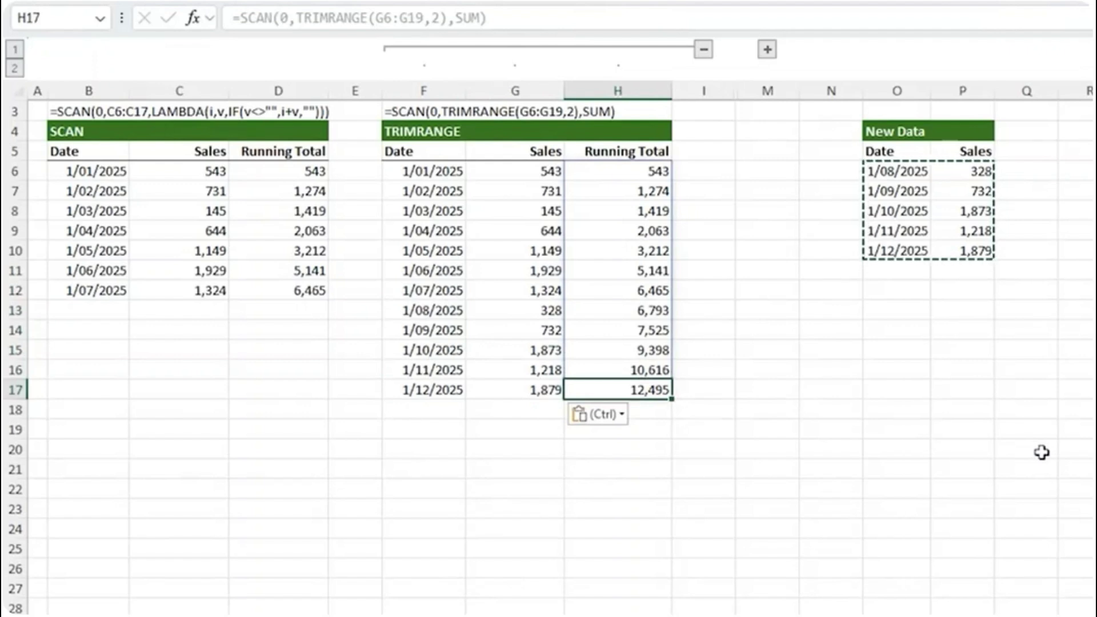
left_click(767, 49)
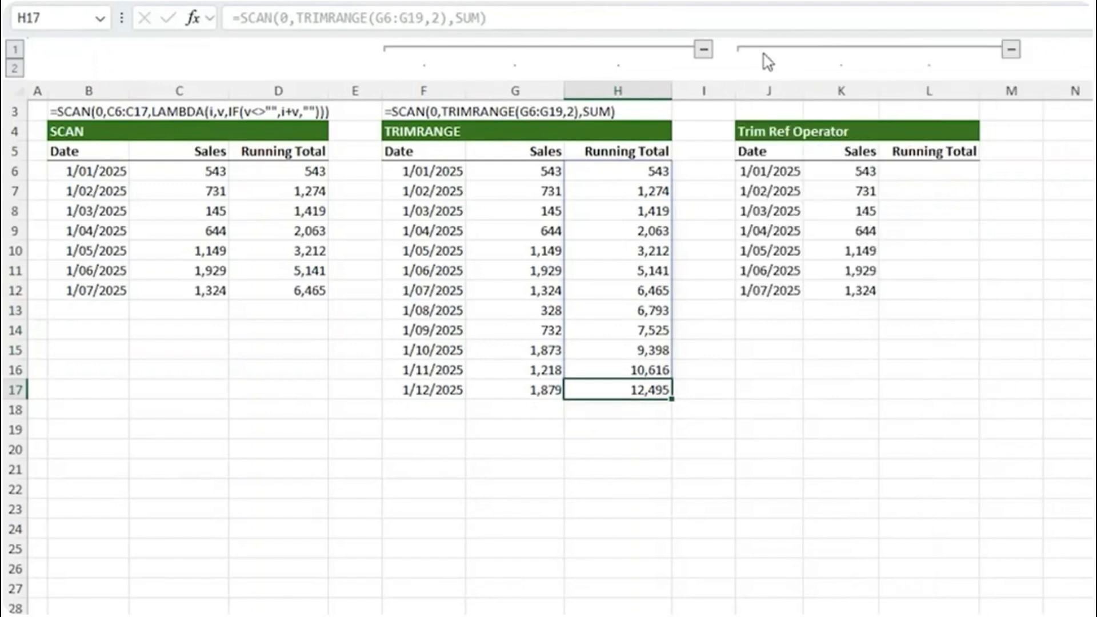
Copy the TRIMRANGE running-total formula from H6 into L6.
left_click(913, 171)
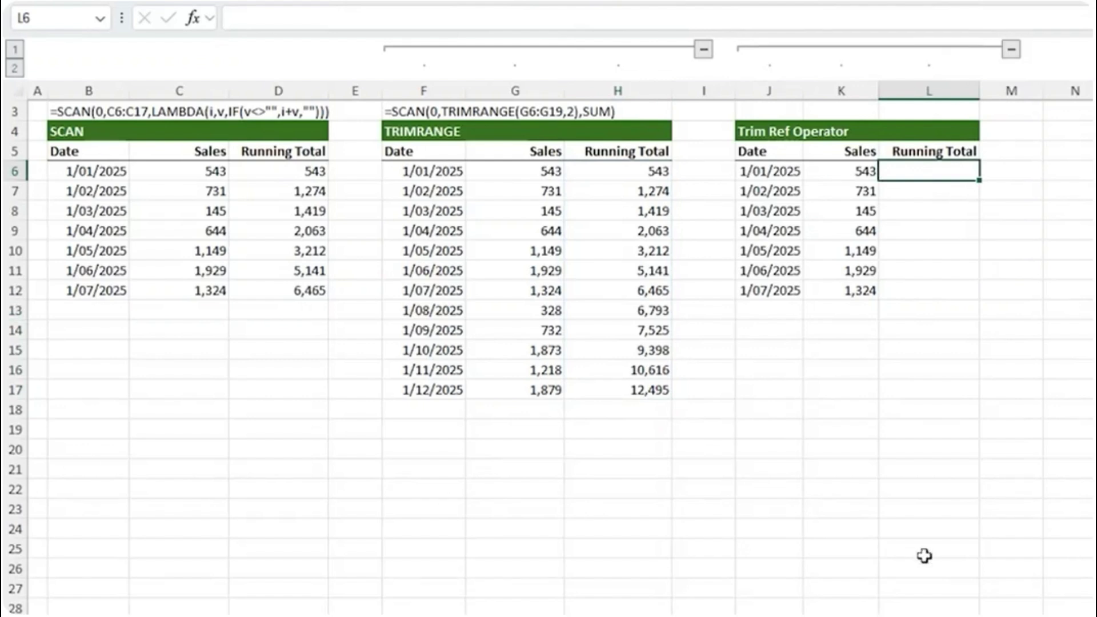
left_click(642, 172)
key("ctrl+c")
left_click(955, 170)
key("ctrl+v")
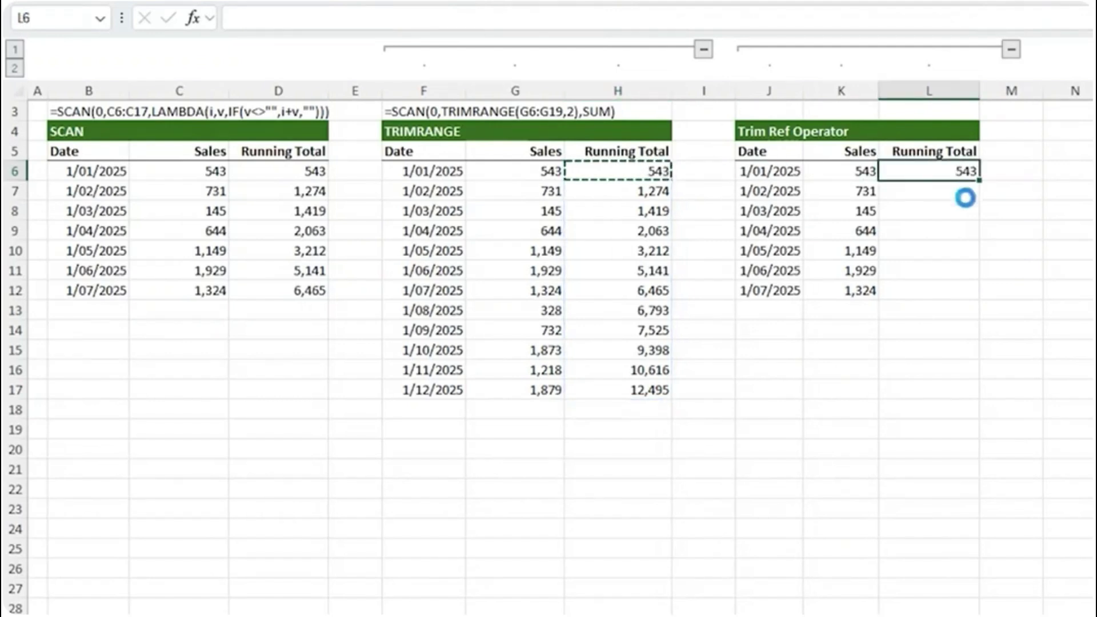
key("Escape")
Rewrite L6 as =SCAN(0,K6:.K19,SUM), using the trim-ref operator instead of TRIMRANGE.
key("F2")
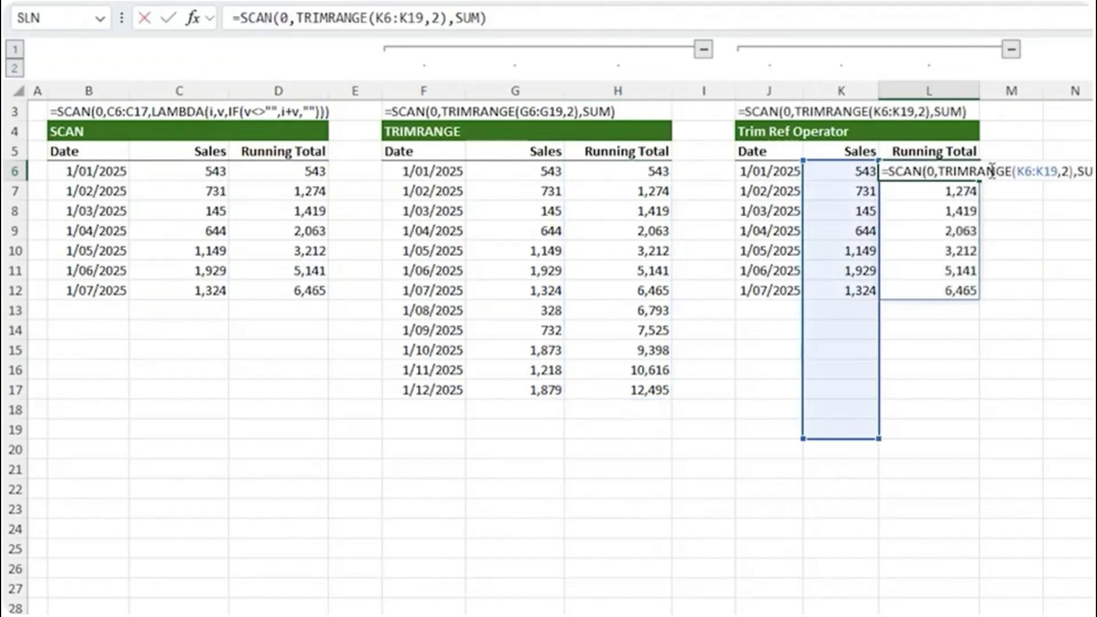
double_click(992, 171)
key("Delete")
key("Delete")
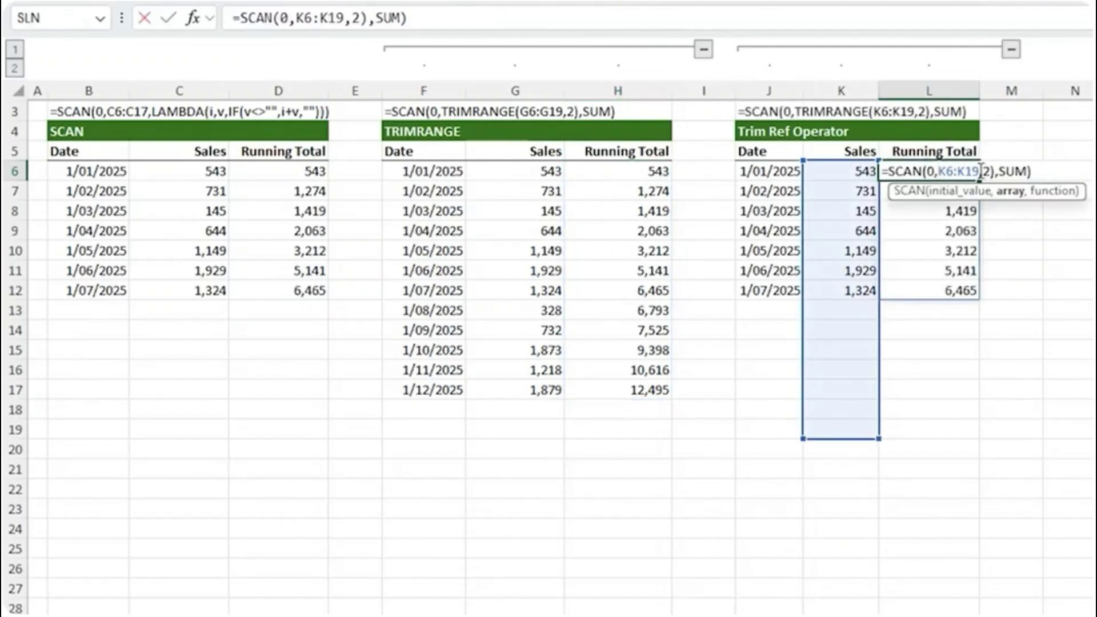
key("Delete")
key("Delete")
key("Delete")
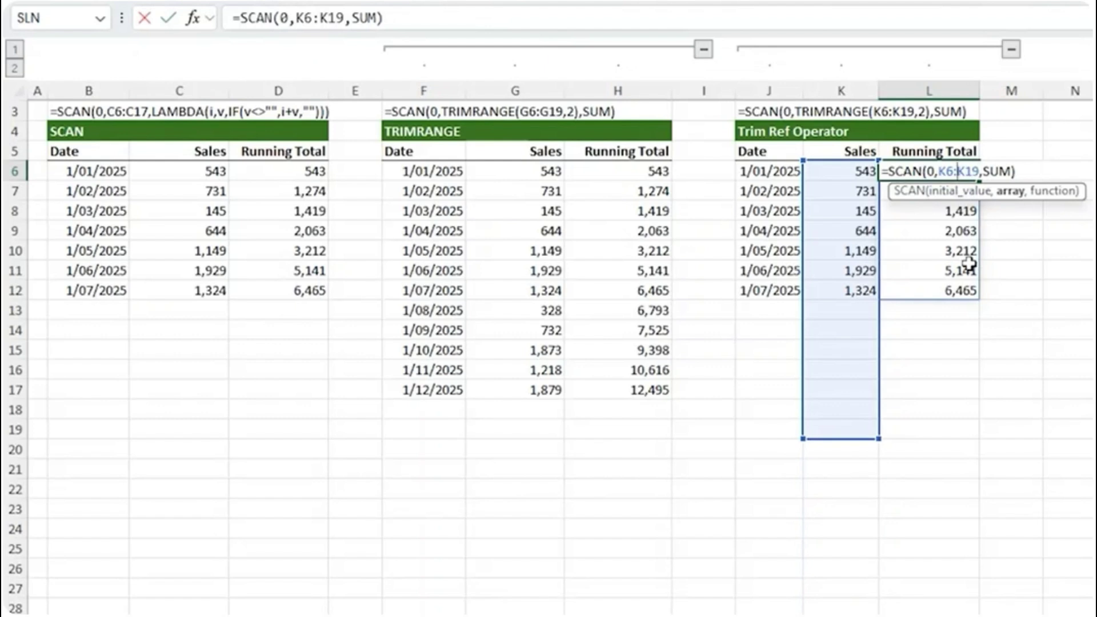
type(".")
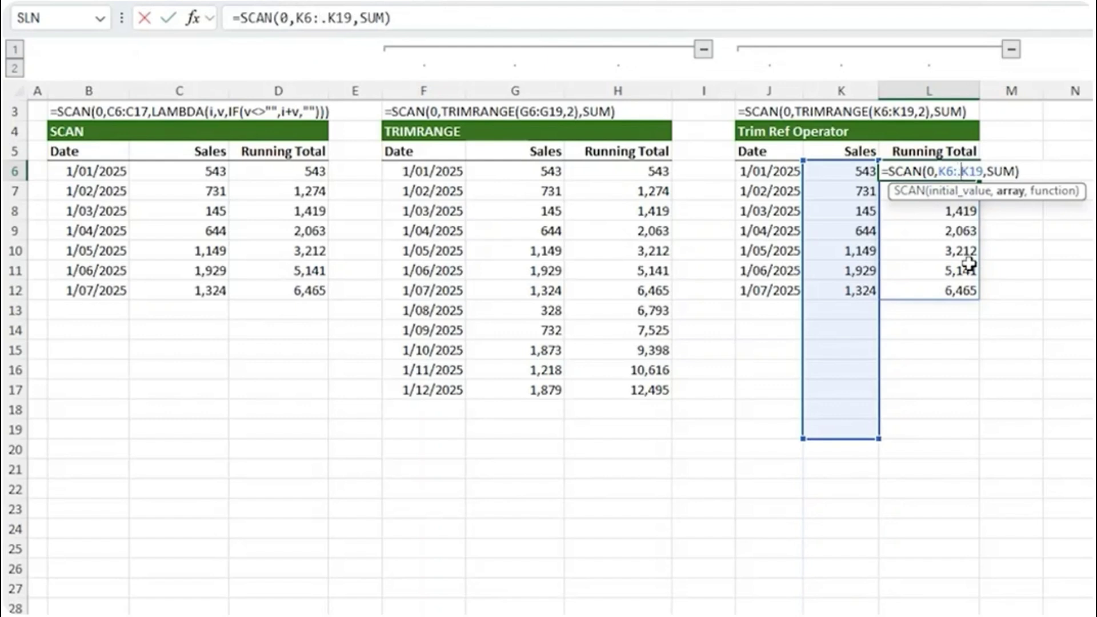
key("Return")
key("Up")
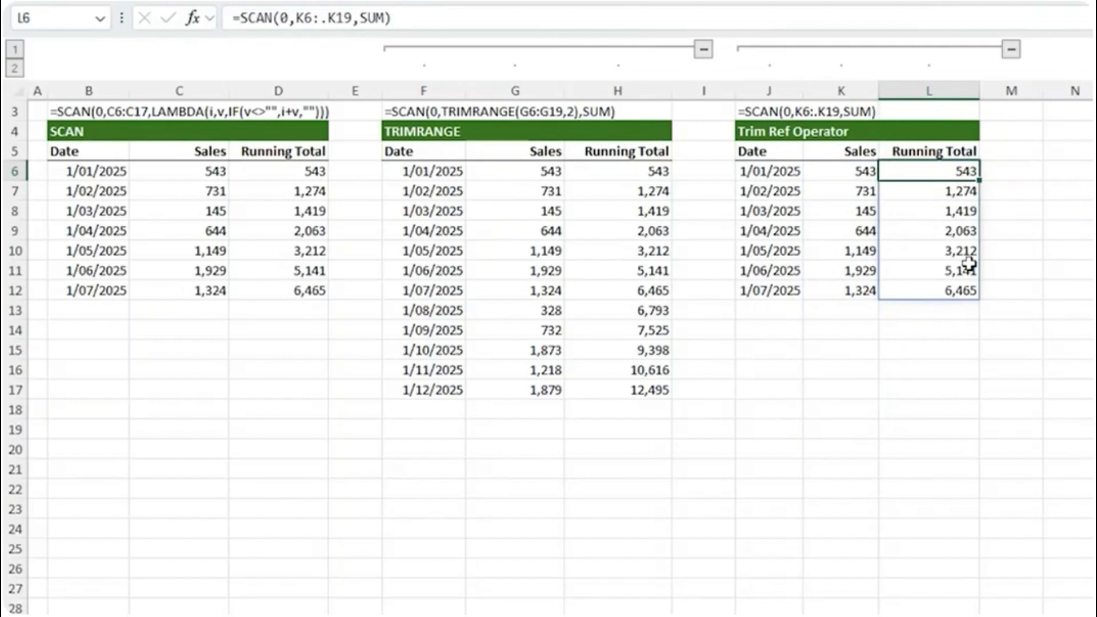
Reopen L6's formula and select the SUM argument to inspect it.
key("F2")
key("Left")
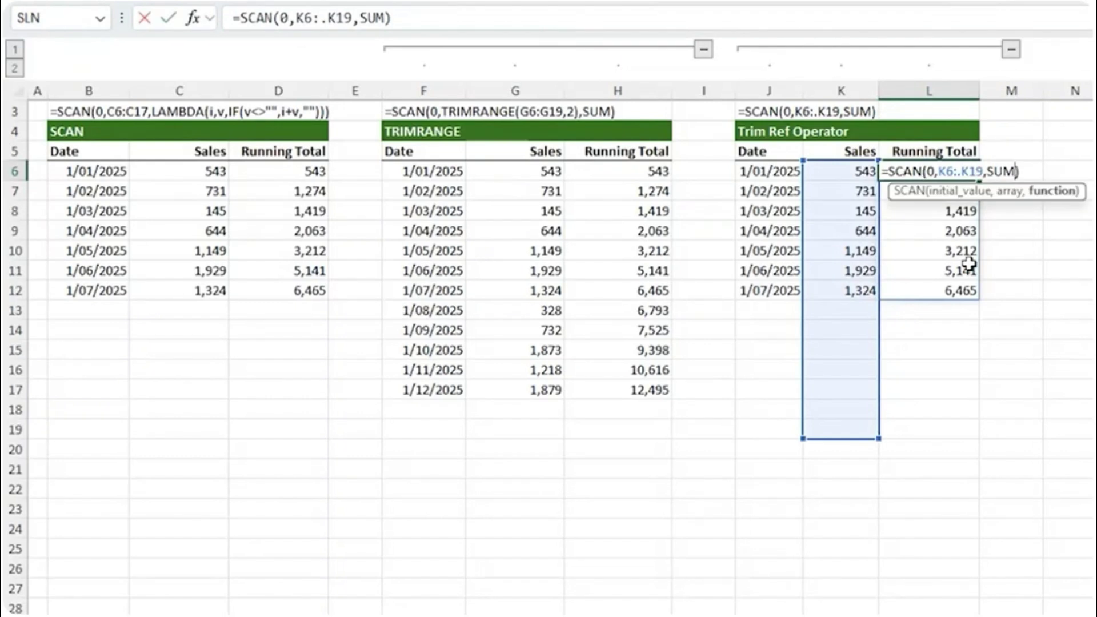
key("shift+Left")
key("shift+Left")
key("shift+Left")
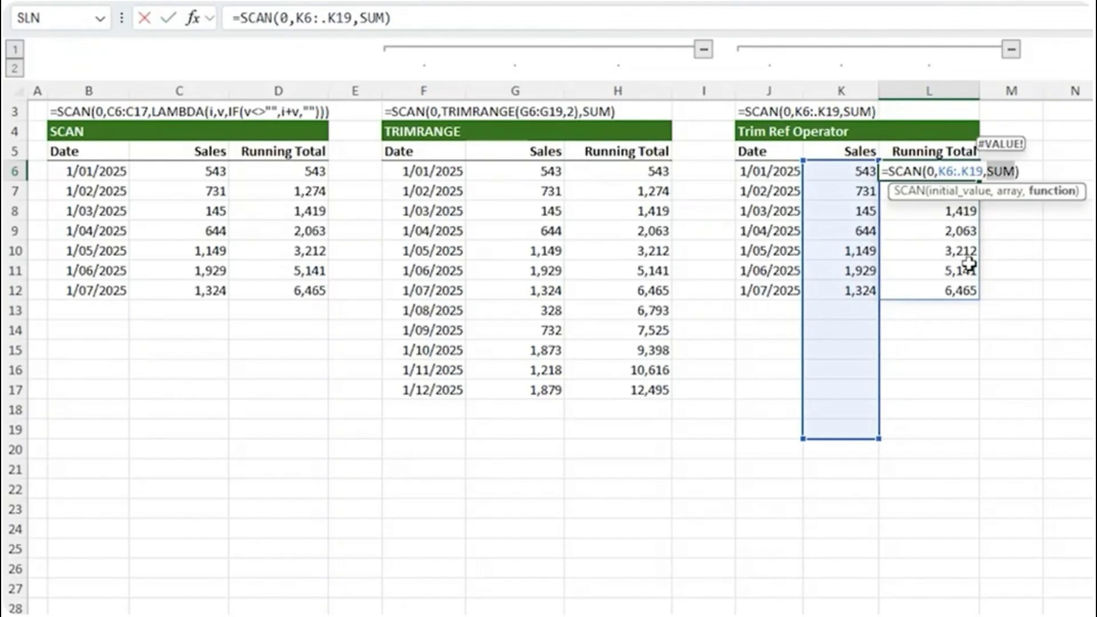
Leave L6's formula without making changes.
key("Escape")
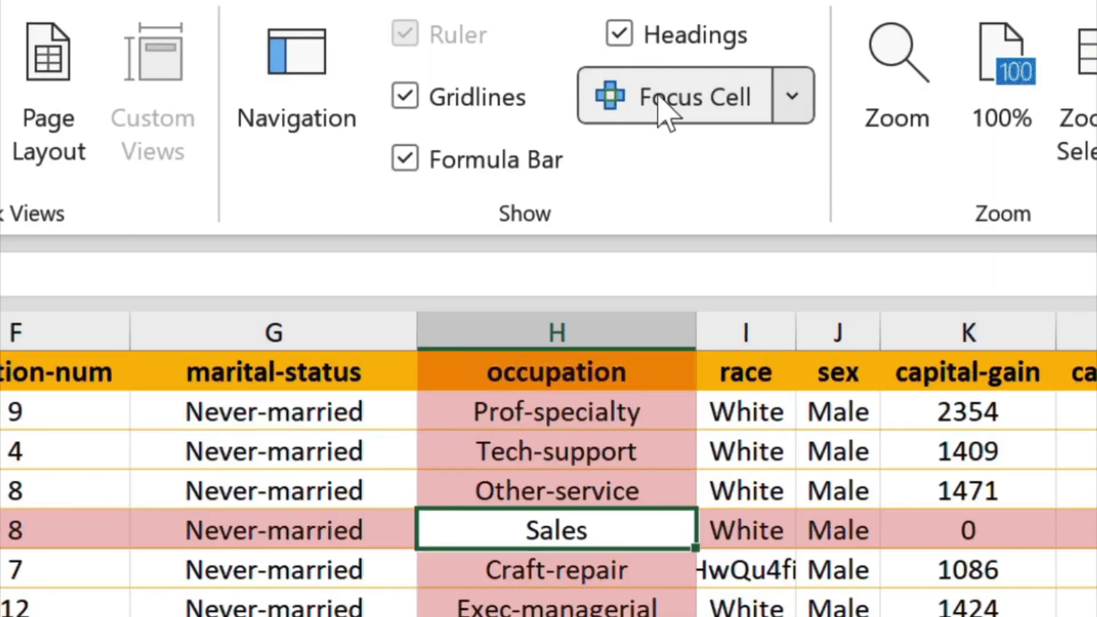
Toggle the row-and-column highlight, then enable Focus Cell from the display options.
left_click(666, 97)
left_click(666, 98)
left_click(665, 98)
left_click(666, 97)
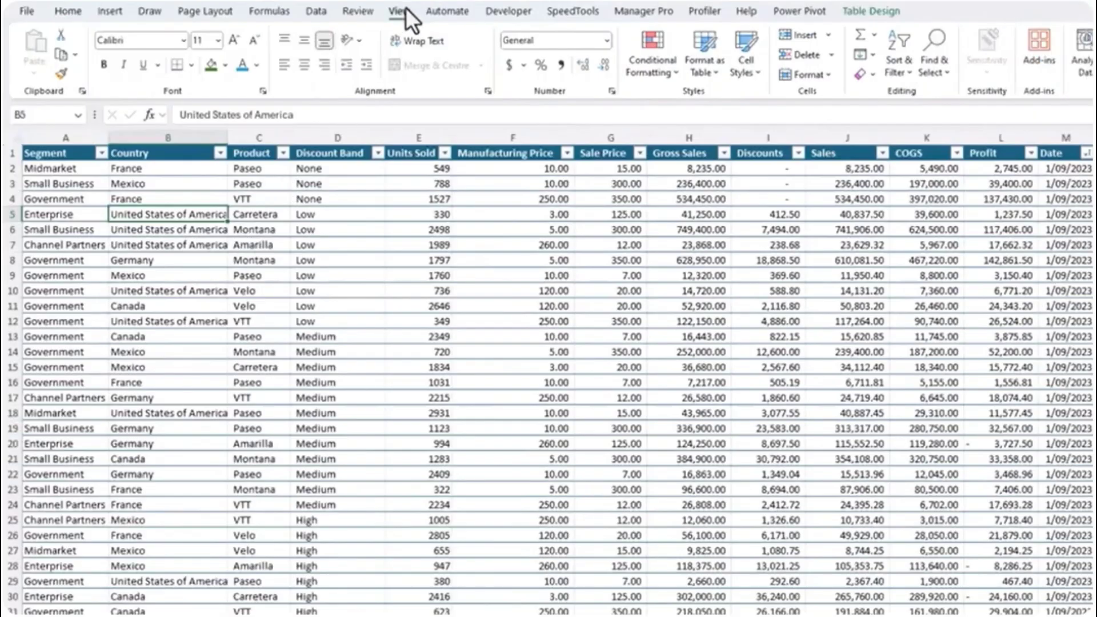
left_click(400, 11)
left_click(543, 57)
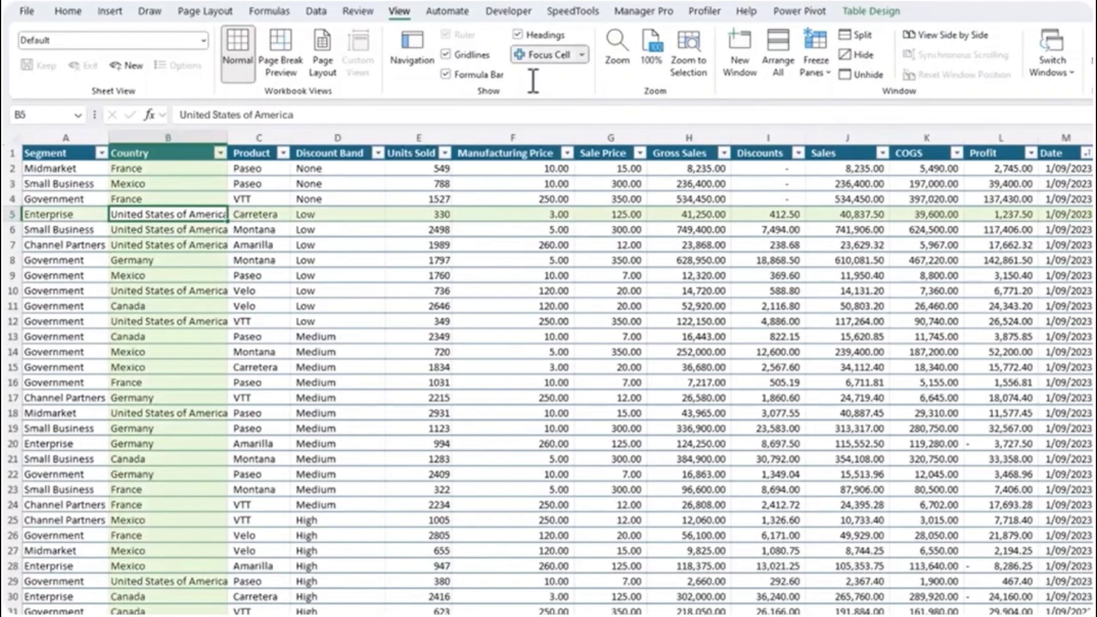
Select assorted cells and ranges (E16:H24, C7:D8, C20:D26) to watch the green shading follow.
left_click(380, 293)
left_click(557, 416)
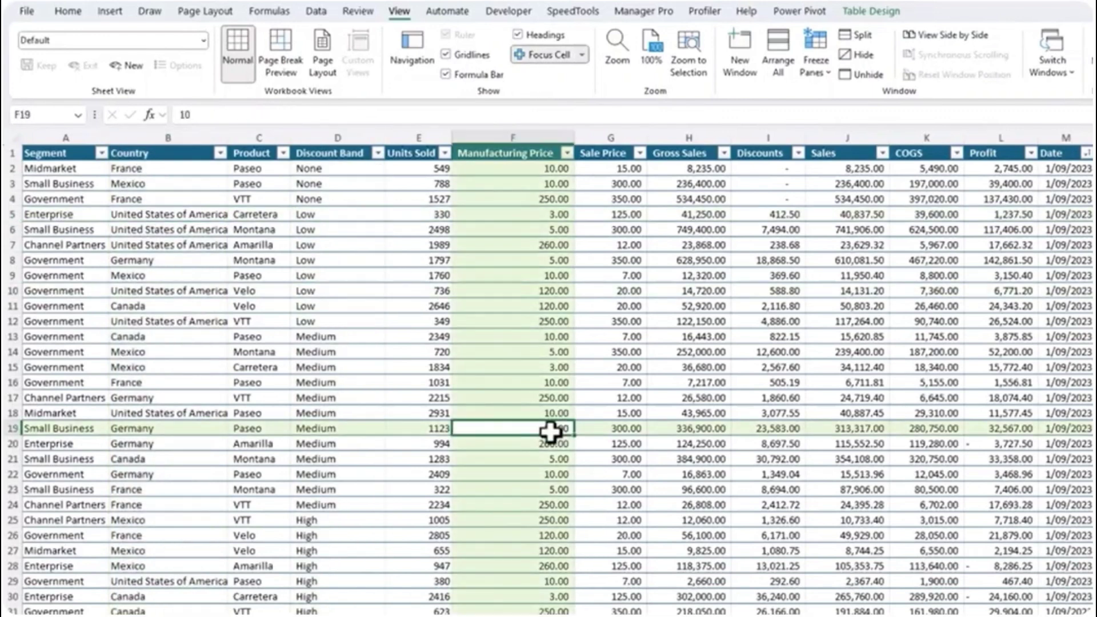
left_click(360, 461)
left_click(346, 325)
left_click_drag(454, 388, 721, 507)
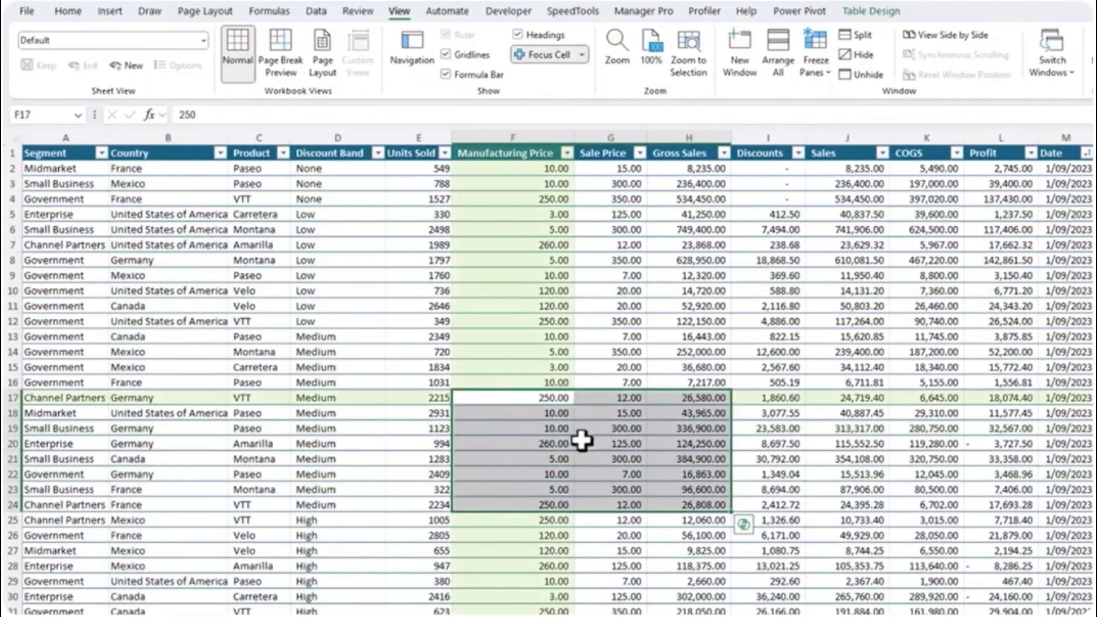
left_click_drag(378, 260, 180, 215)
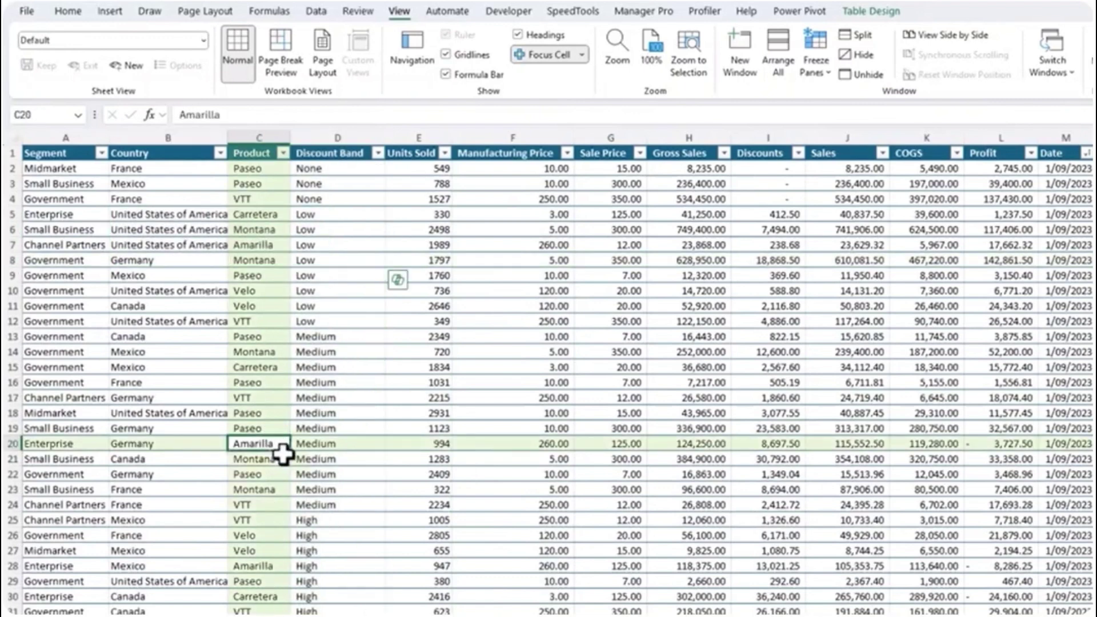
left_click_drag(282, 455, 428, 505)
left_click(610, 338)
left_click(788, 491)
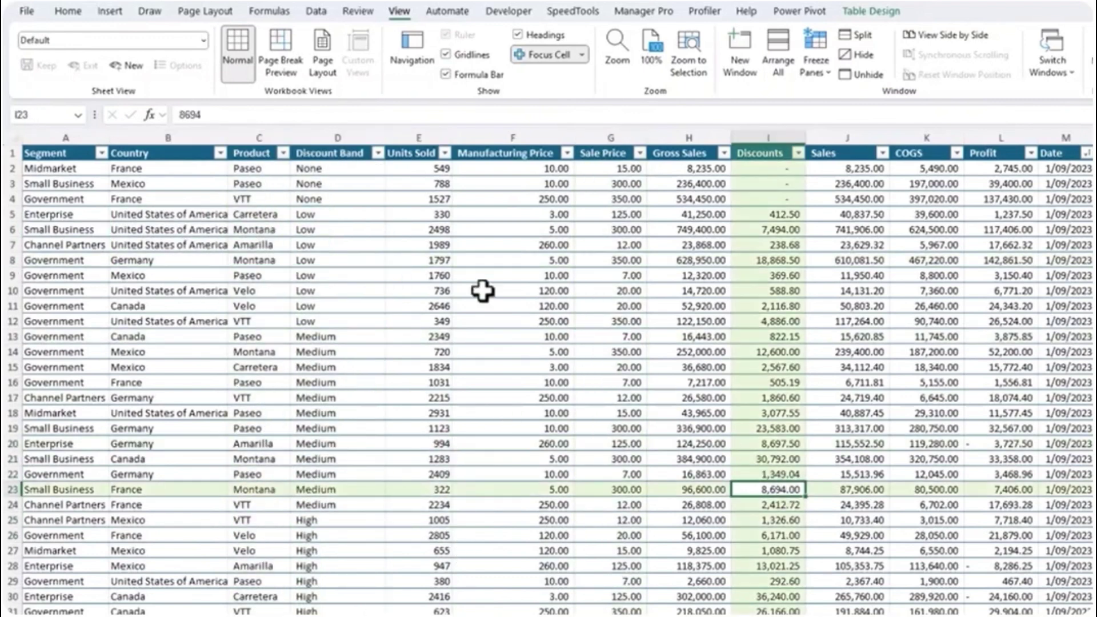
left_click(445, 264)
Set the Focus Cell colour to light blue and check it on the Velo cell.
left_click(582, 56)
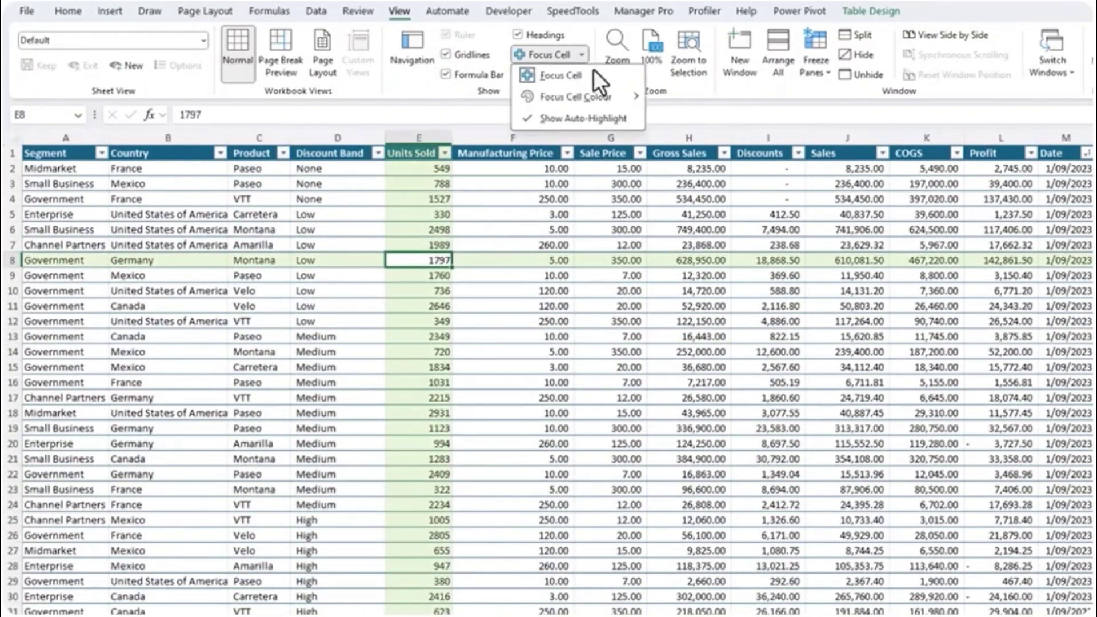
mouse_move(629, 98)
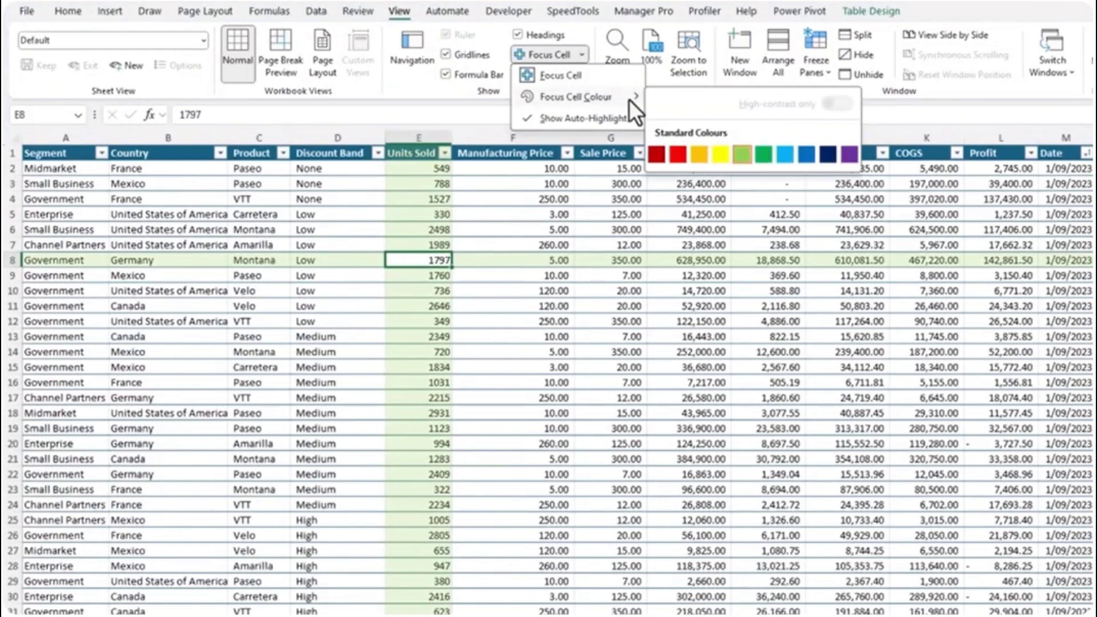
left_click(783, 155)
left_click(303, 213)
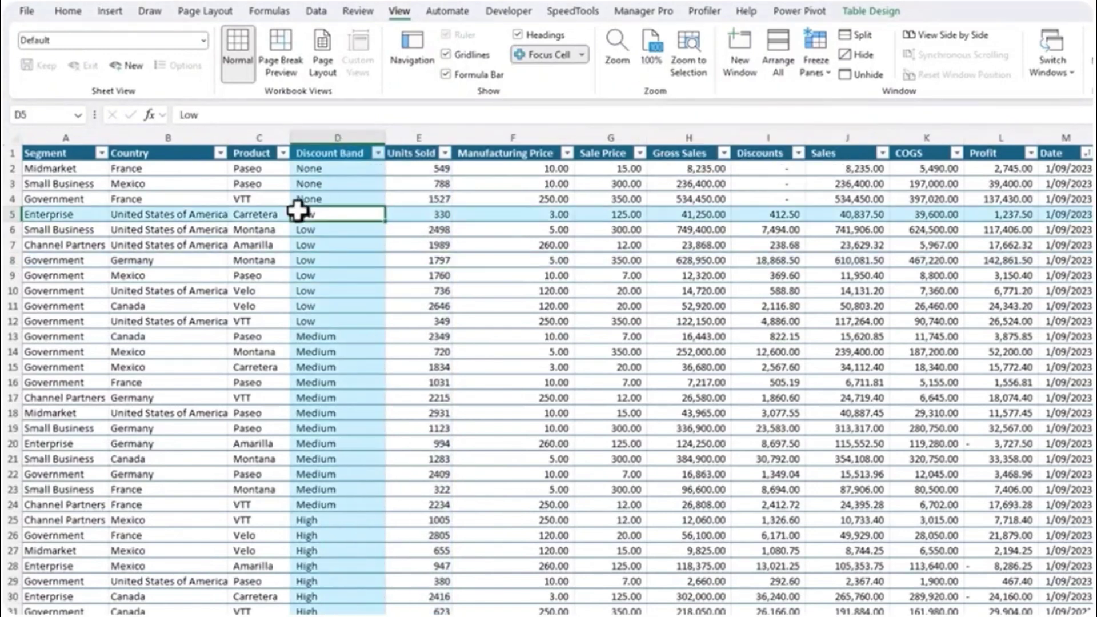
left_click(271, 305)
left_click(581, 55)
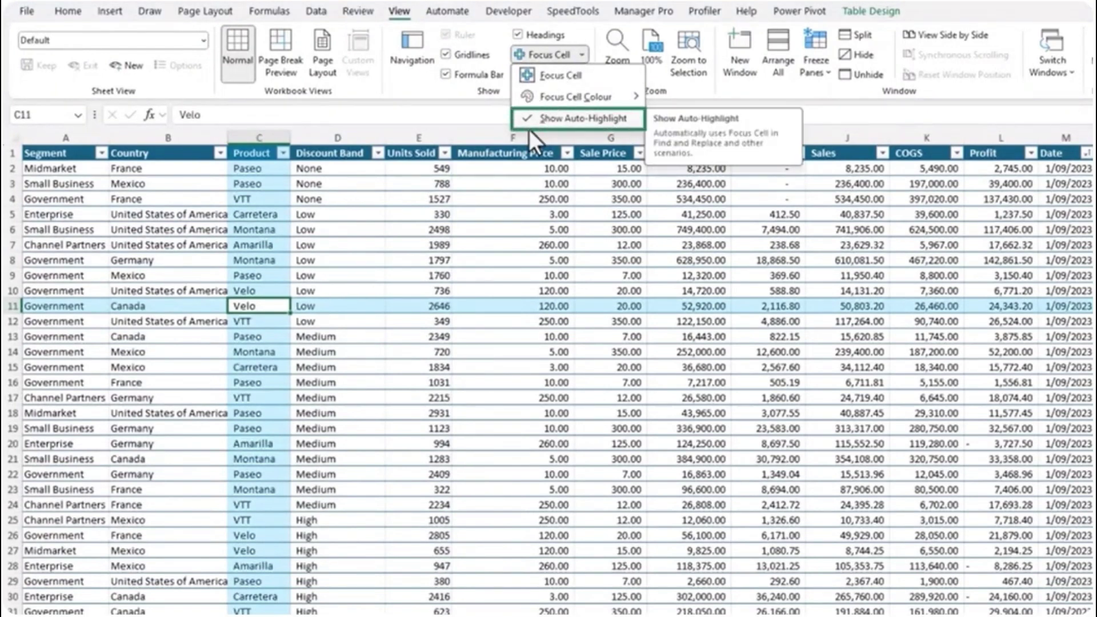
Search for 'velo' and step through its matches with Find Next.
key("ctrl+f")
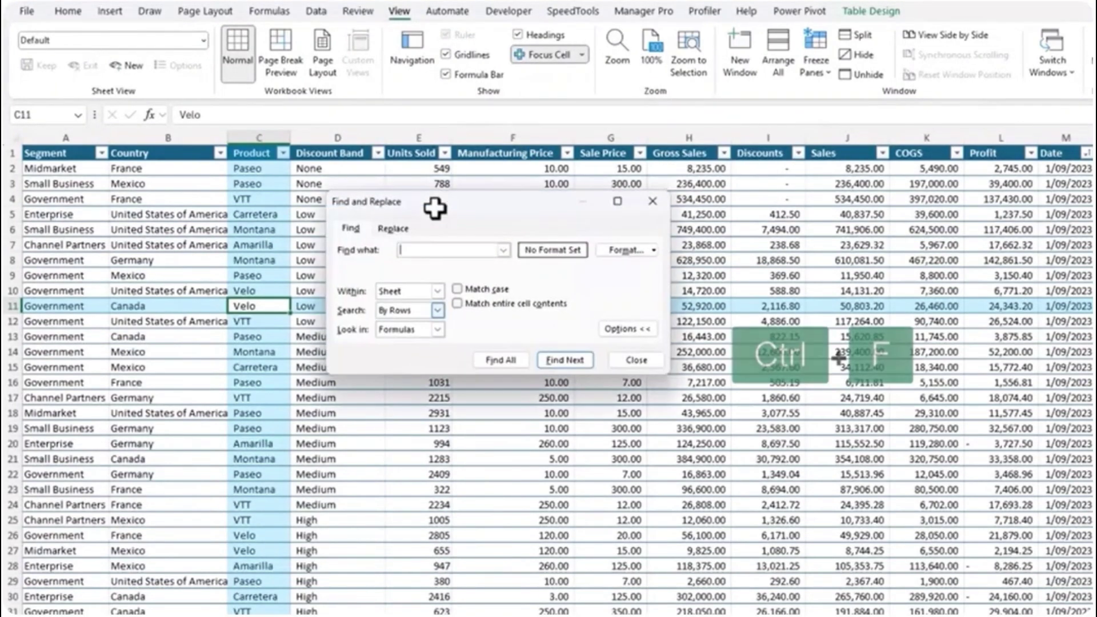
left_click(560, 370)
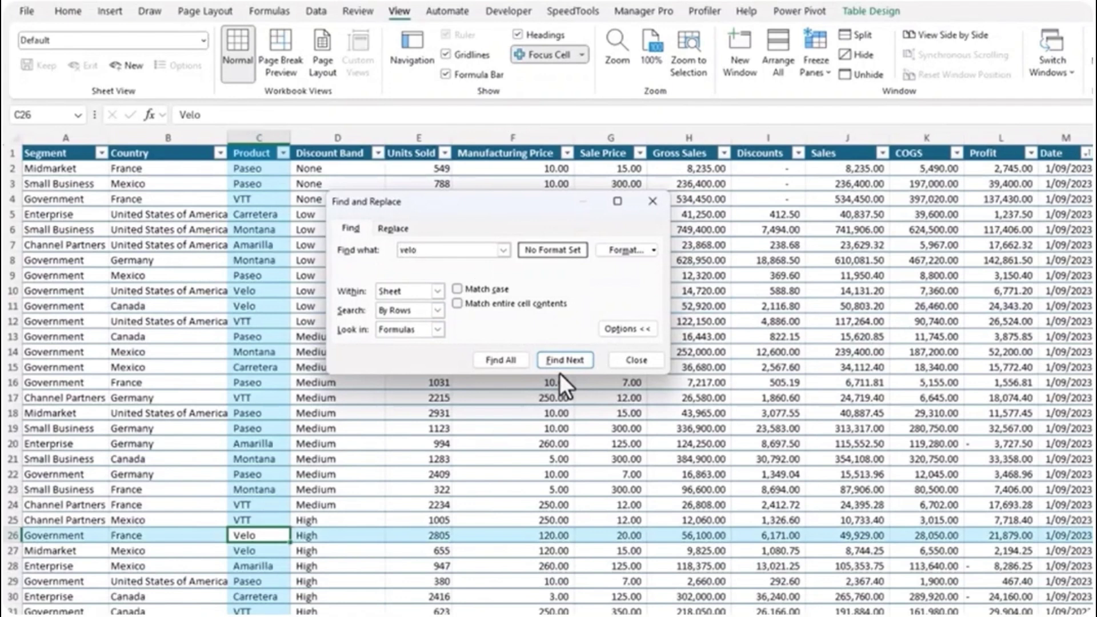
left_click(560, 372)
left_click(560, 372)
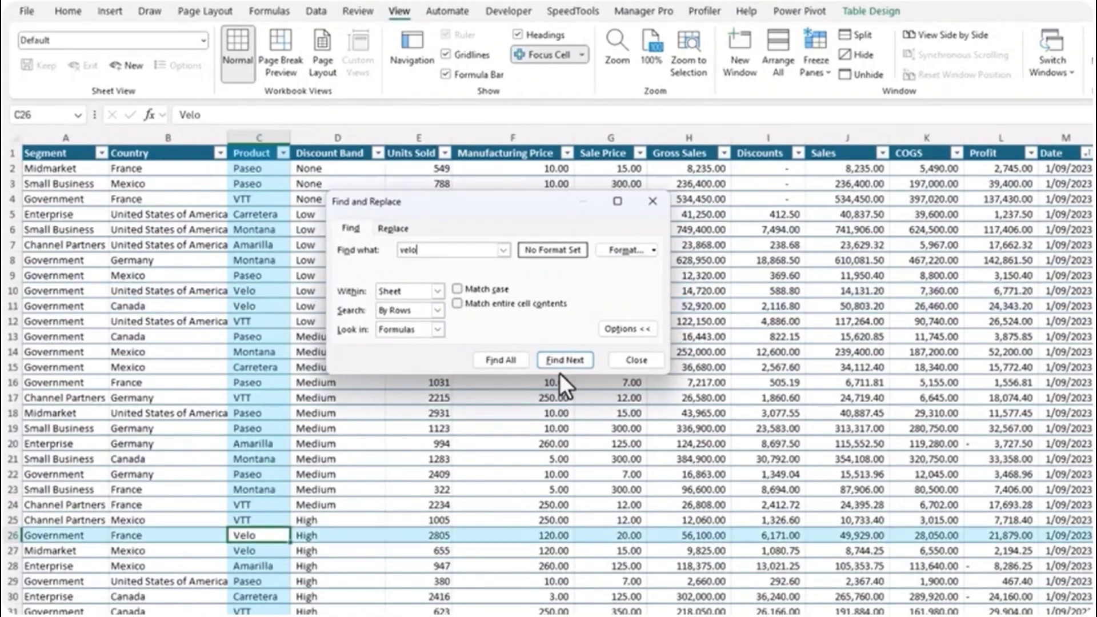